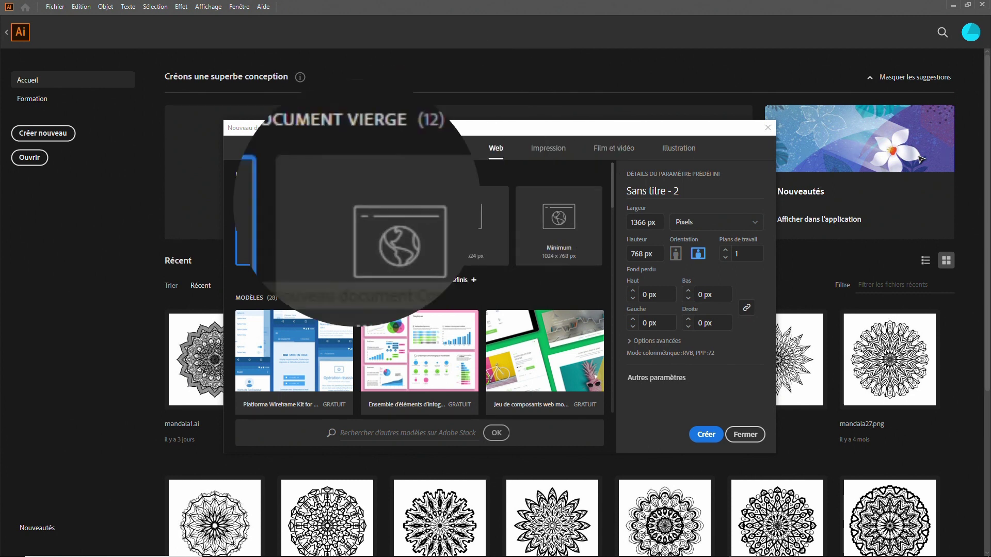
- Create a 1366 x 768 px web document and paste the copied pencil sketch of the face into it
click(705, 434)
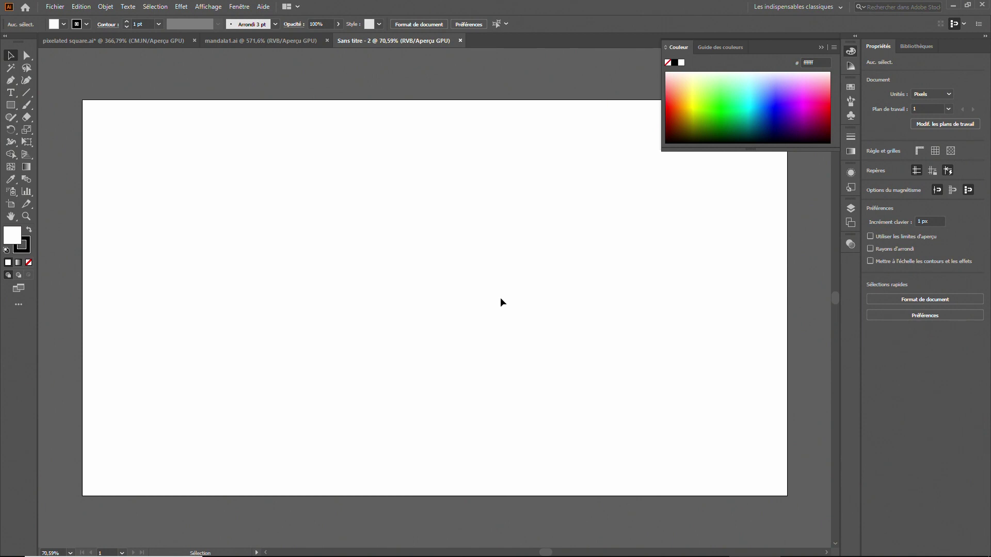
key(ctrl+v)
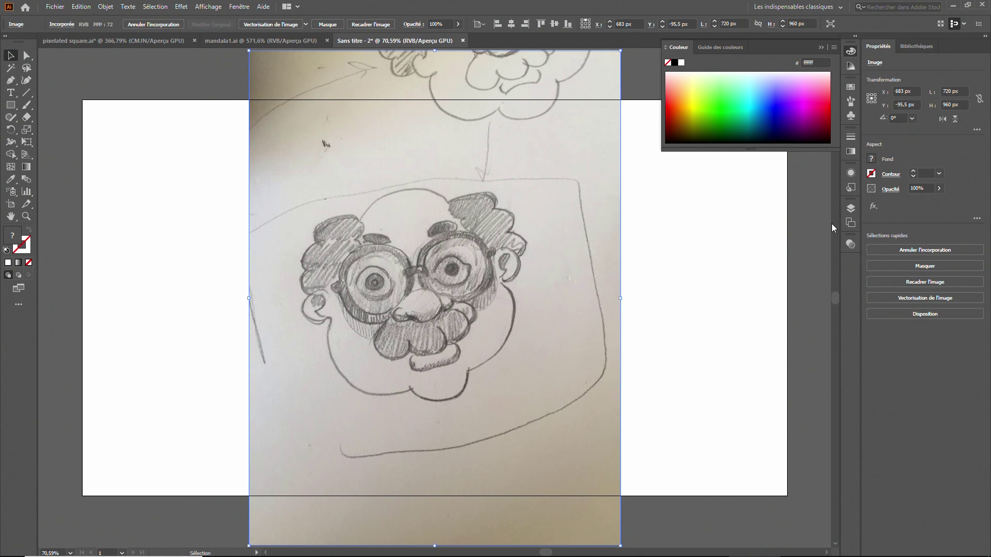
- Add a new layer above the sketch and hide the sketch's layer, Calque 1
click(851, 207)
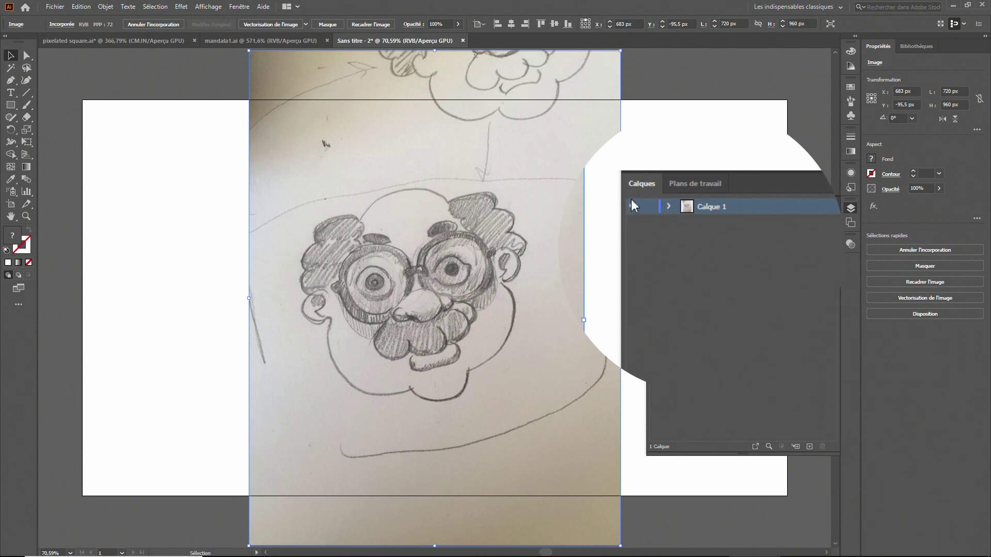
click(809, 445)
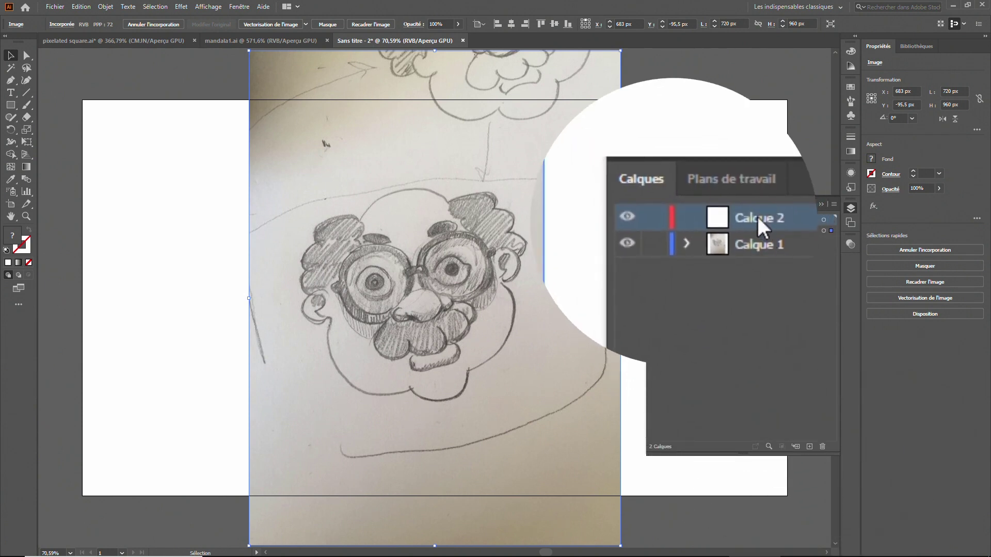
click(626, 244)
click(625, 245)
click(655, 232)
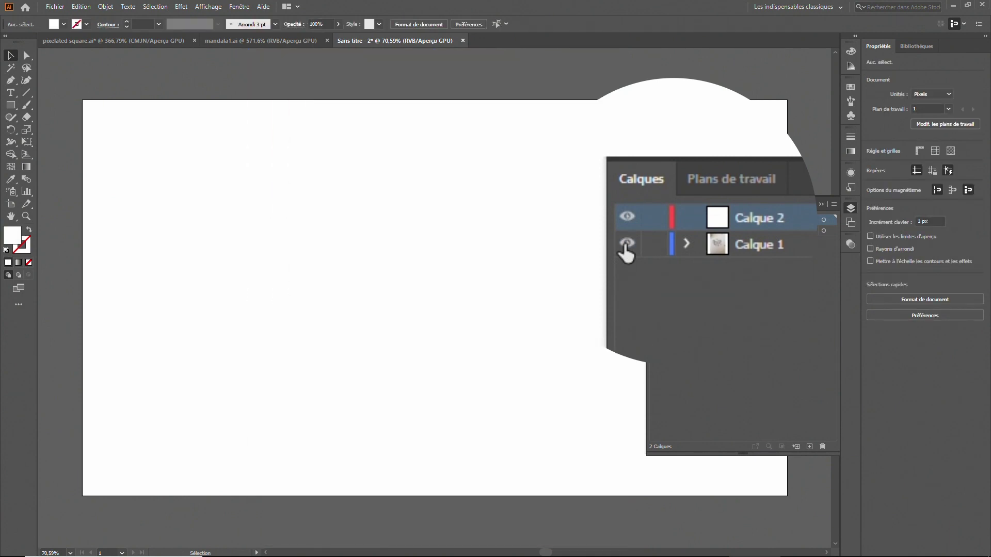
click(654, 232)
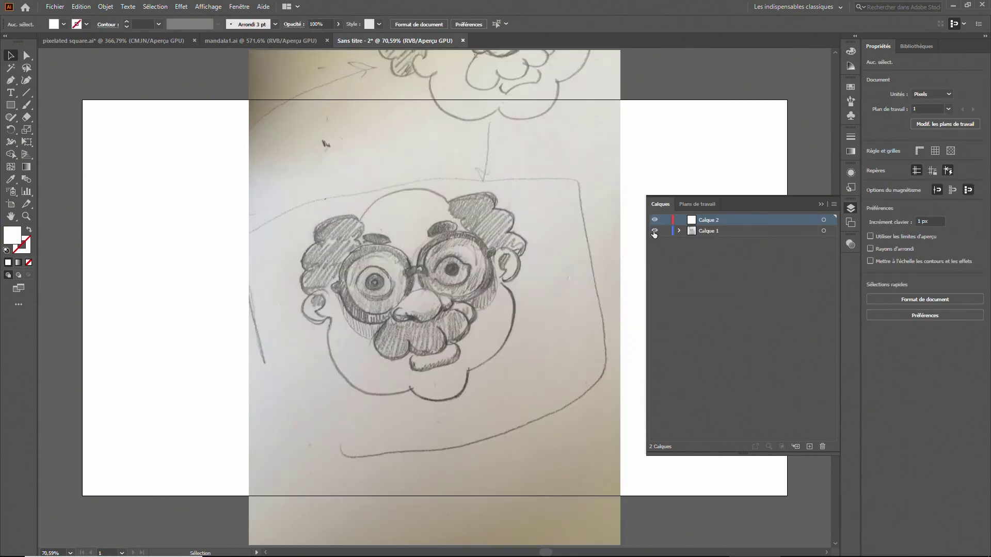
click(654, 232)
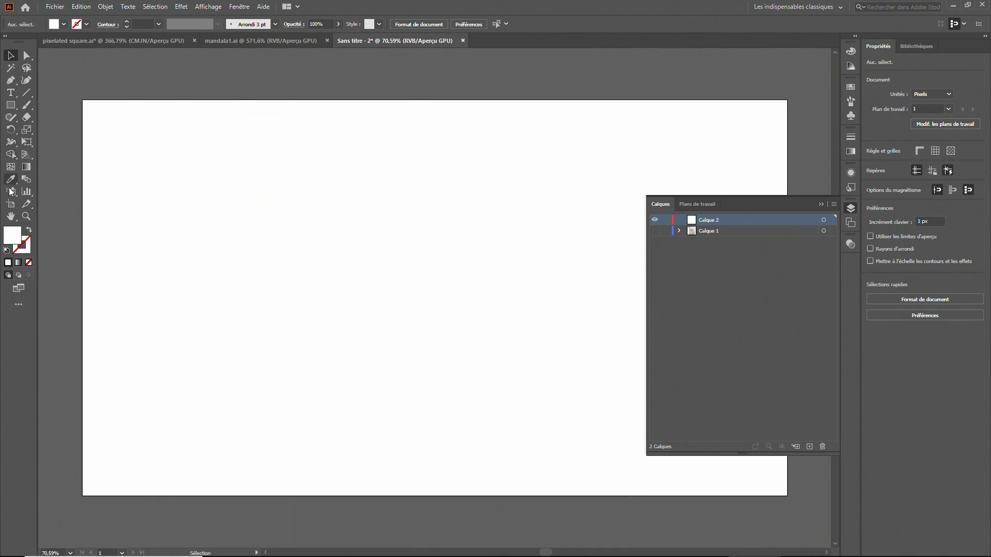
- Draw a nearly square rectangle about 82 by 83 px near the artboard's upper-left corner
click(10, 106)
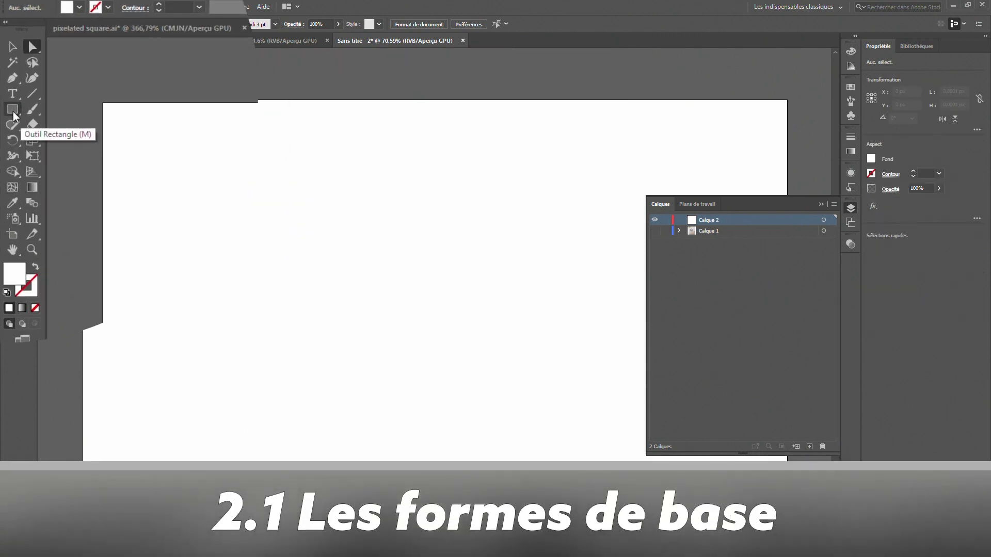
click(19, 127)
drag(143, 137, 214, 205)
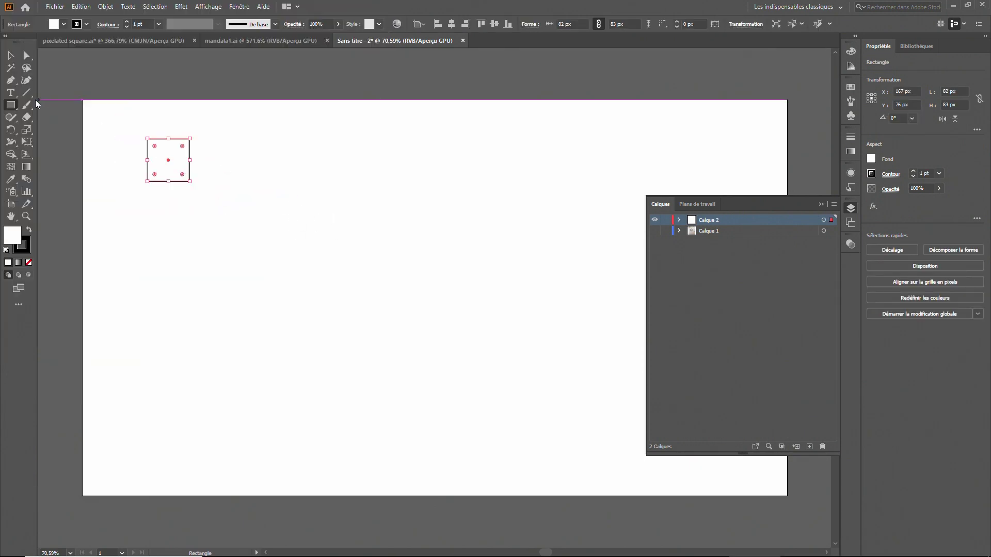
- Draw a rounded rectangle about 111 by 112 px just right of the small square
click(10, 106)
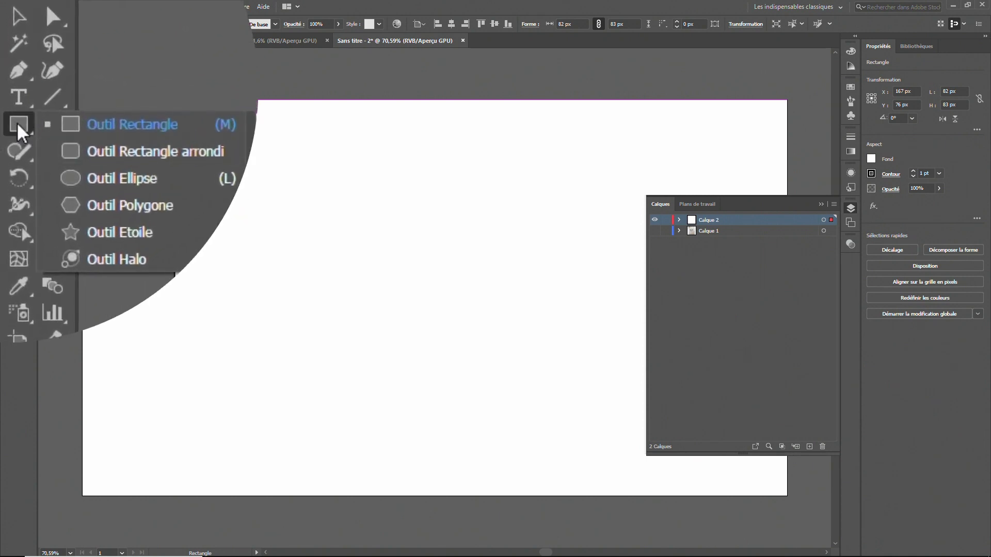
click(106, 151)
drag(211, 147, 269, 205)
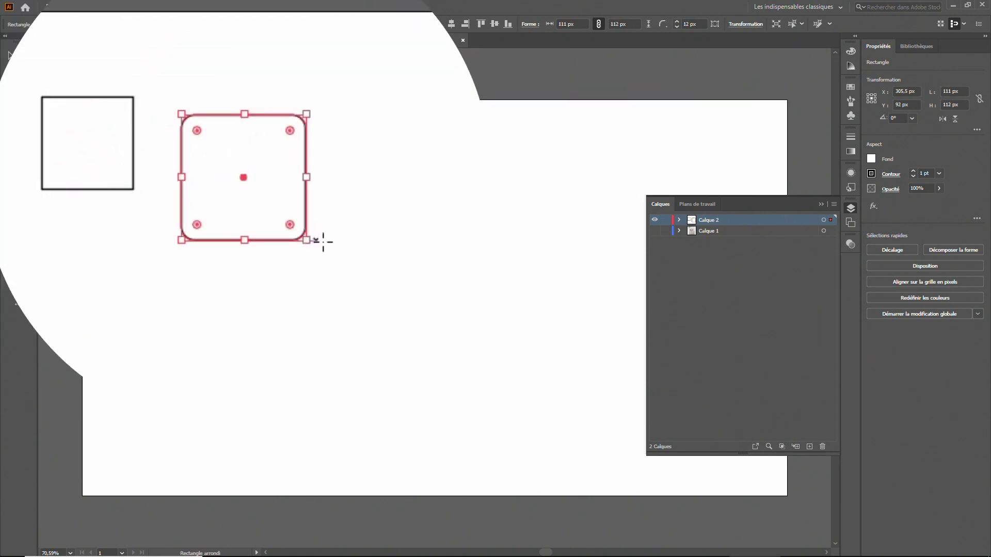
- Draw an ellipse about 115 by 107 px below the square, plus a second 115 x 107 px ellipse by exact dimensions further right
click(15, 108)
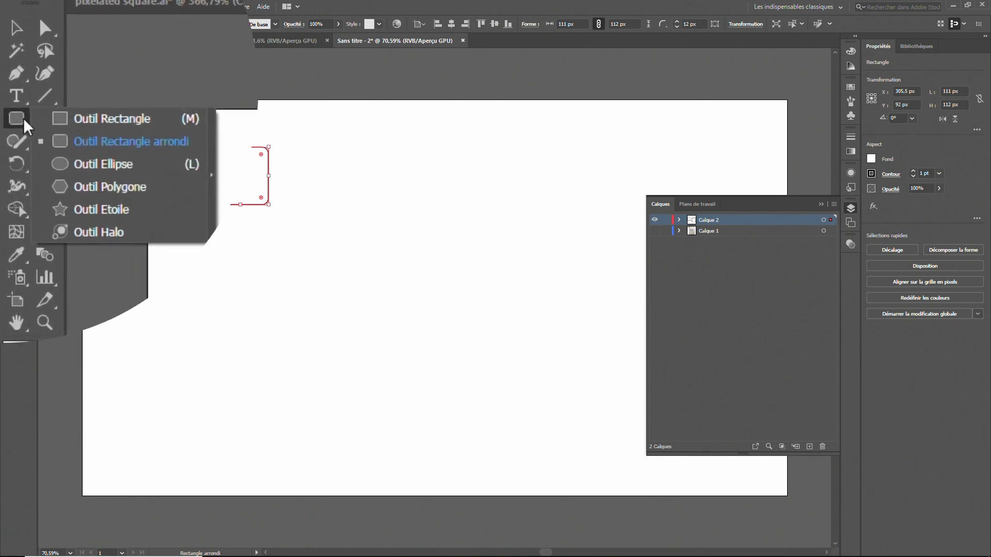
click(107, 181)
drag(136, 217, 239, 305)
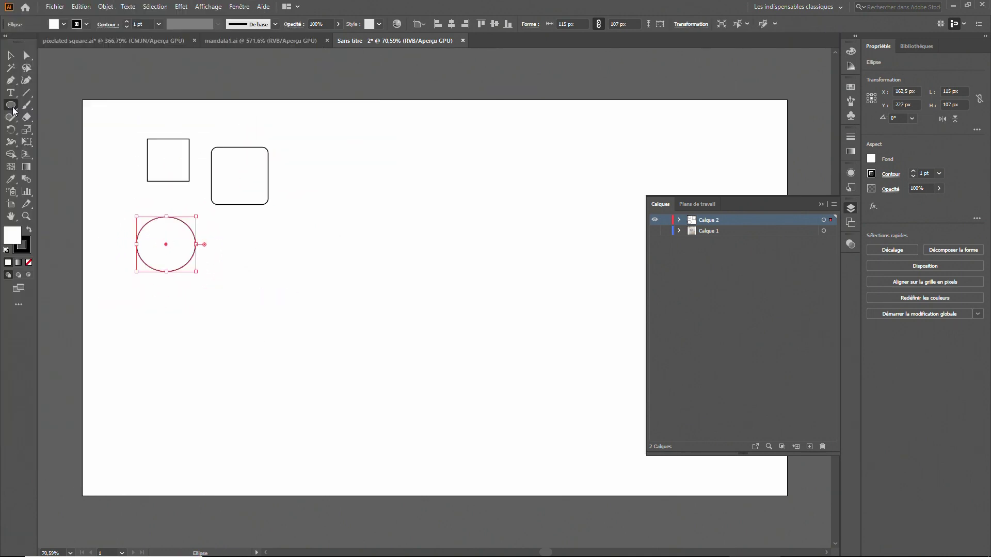
click(315, 229)
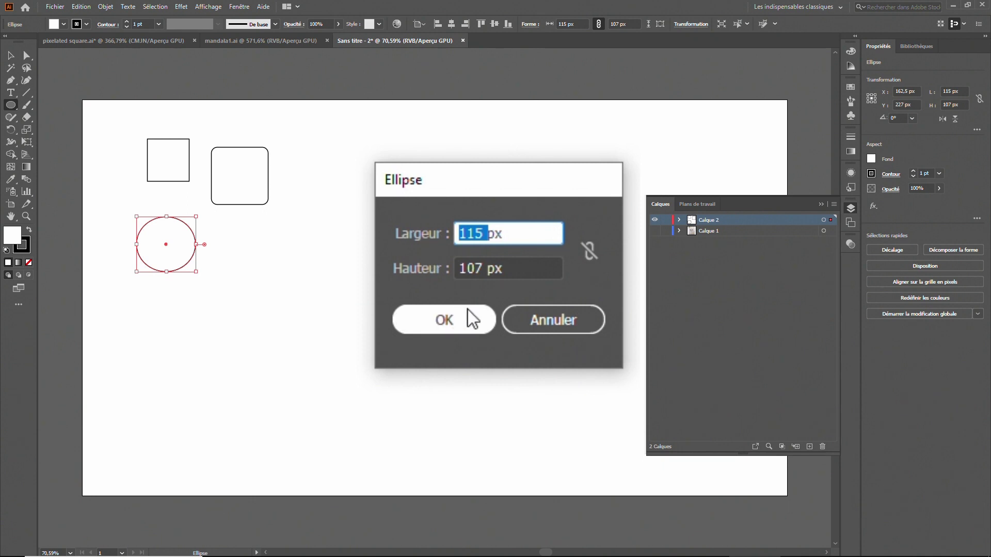
click(444, 320)
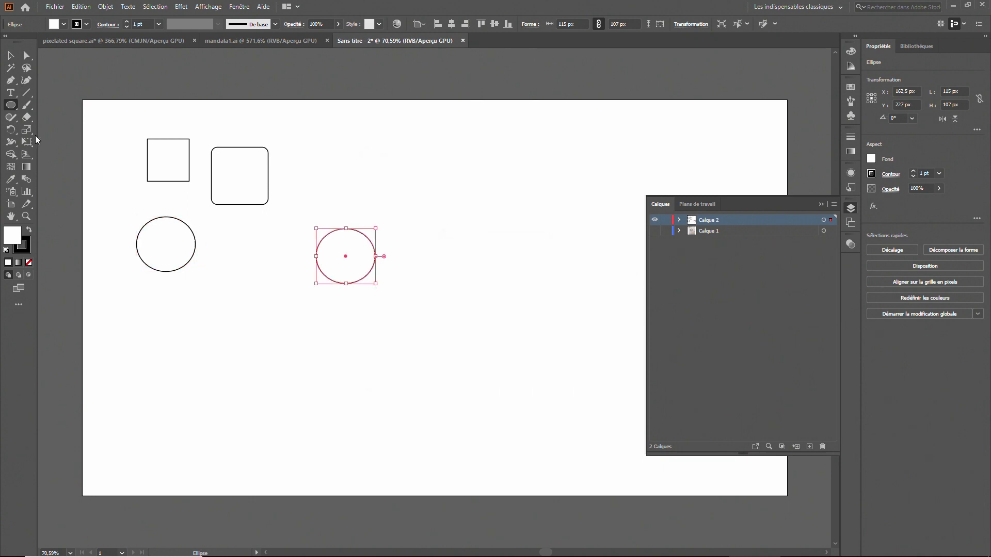
- Draw a tilted triangle about 197 by 191 px between the two ellipses with the Polygon tool
click(11, 105)
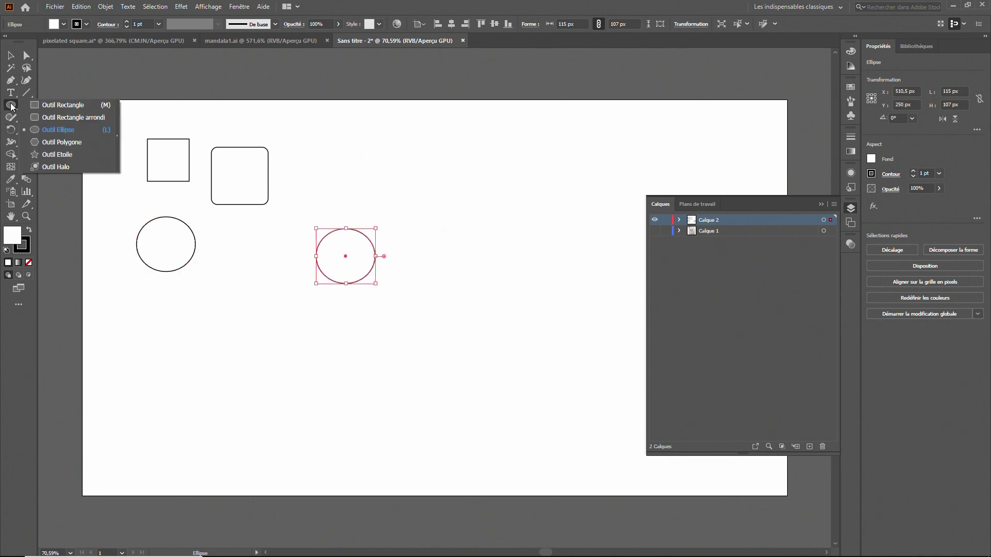
click(48, 142)
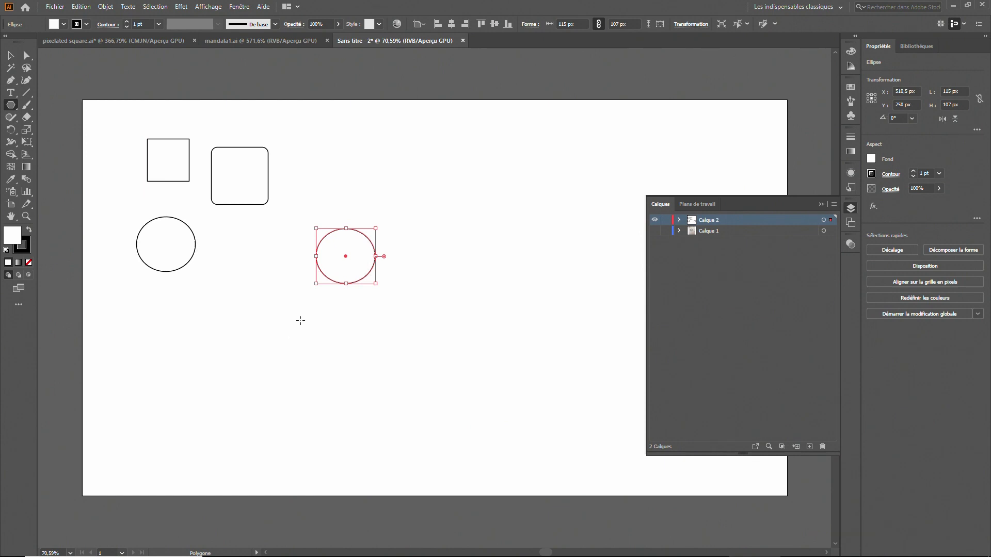
drag(255, 297, 299, 338)
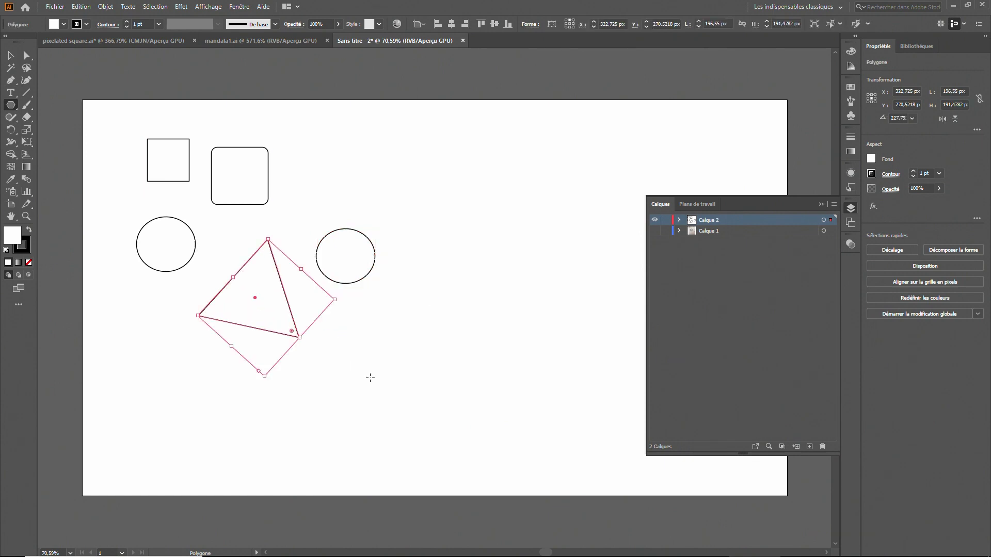
click(428, 195)
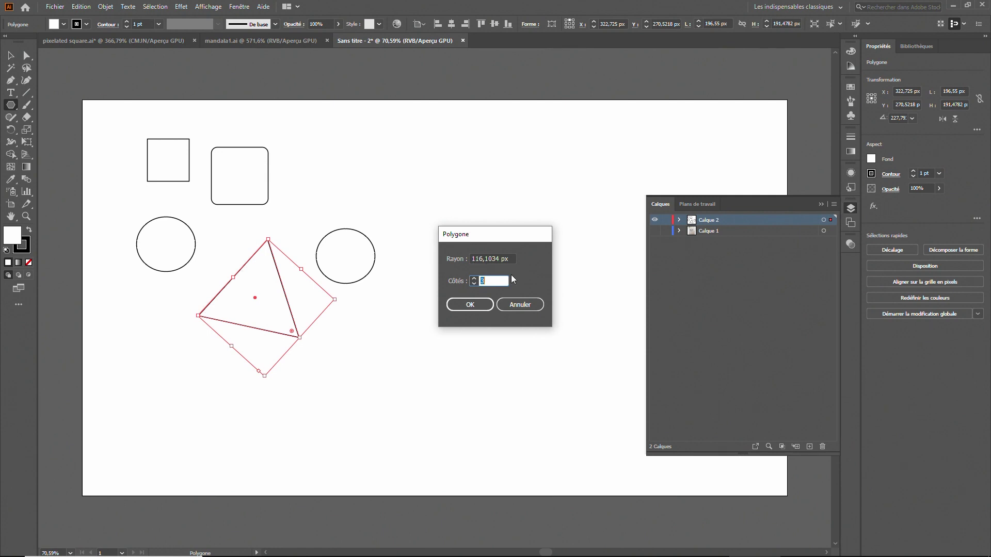
click(520, 306)
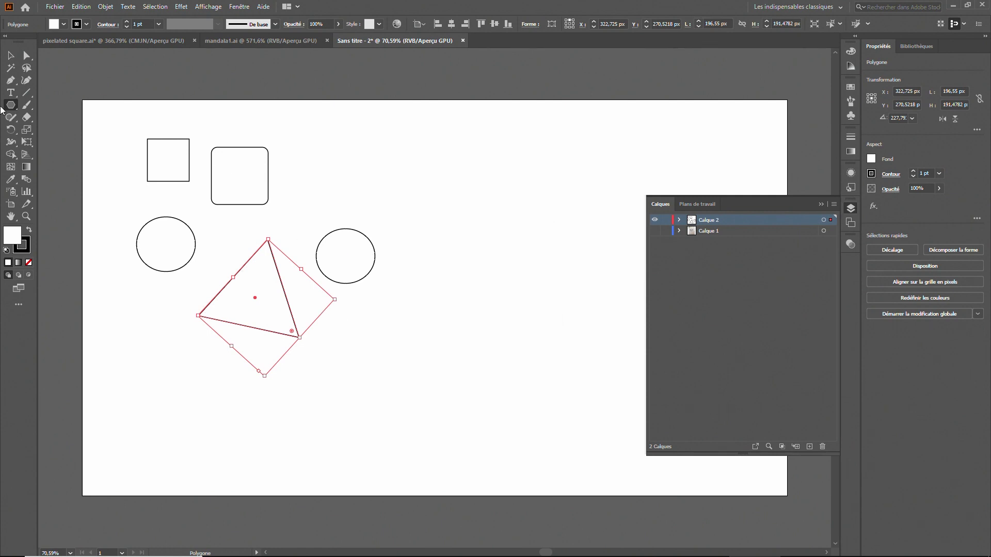
- Select all the drawn shapes and move them together towards the artboard's upper-left corner
click(9, 55)
drag(127, 123, 404, 333)
drag(274, 269, 226, 246)
click(405, 279)
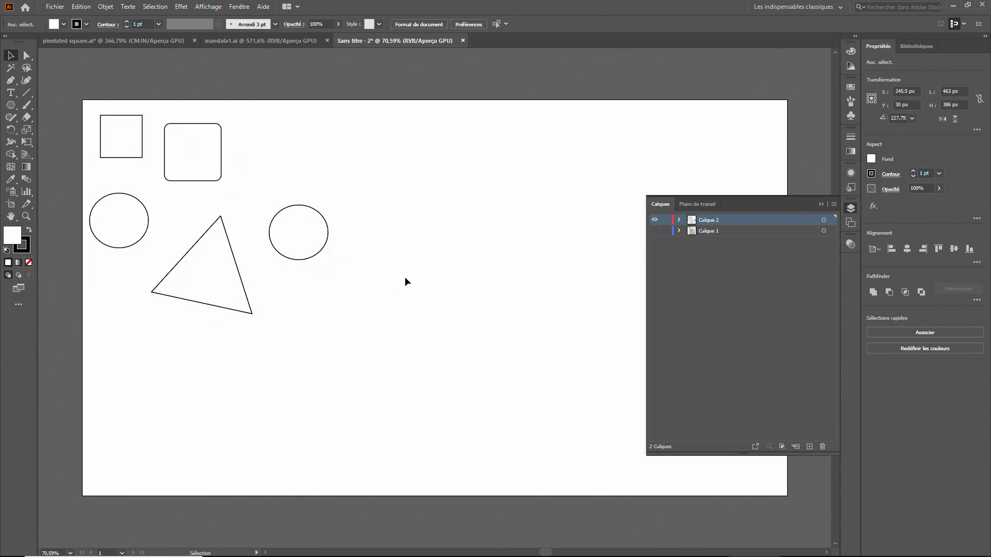
- Move the second ellipse up against the rounded rectangle and shift the triangle closer to the other shapes
drag(283, 211, 242, 174)
drag(198, 243, 173, 229)
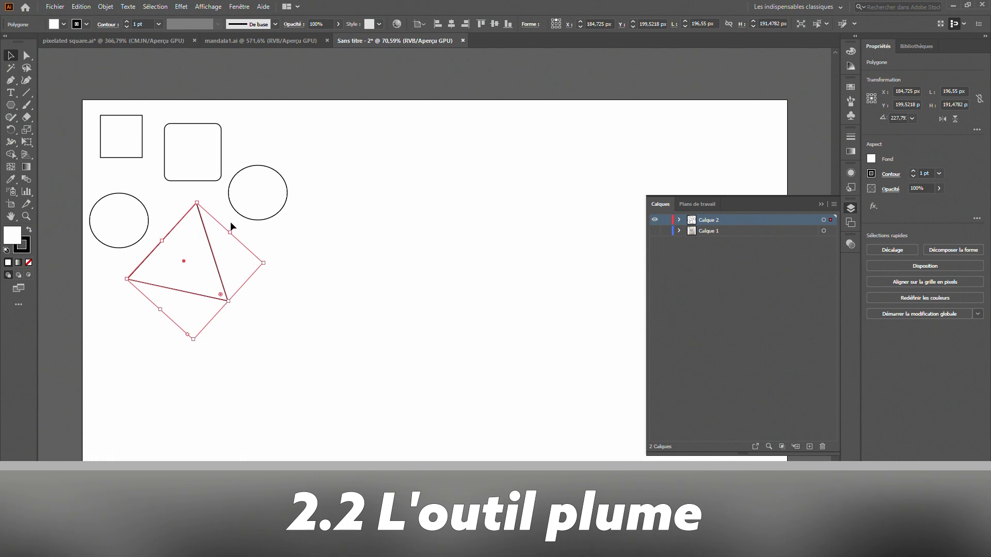
drag(241, 212, 221, 210)
click(346, 263)
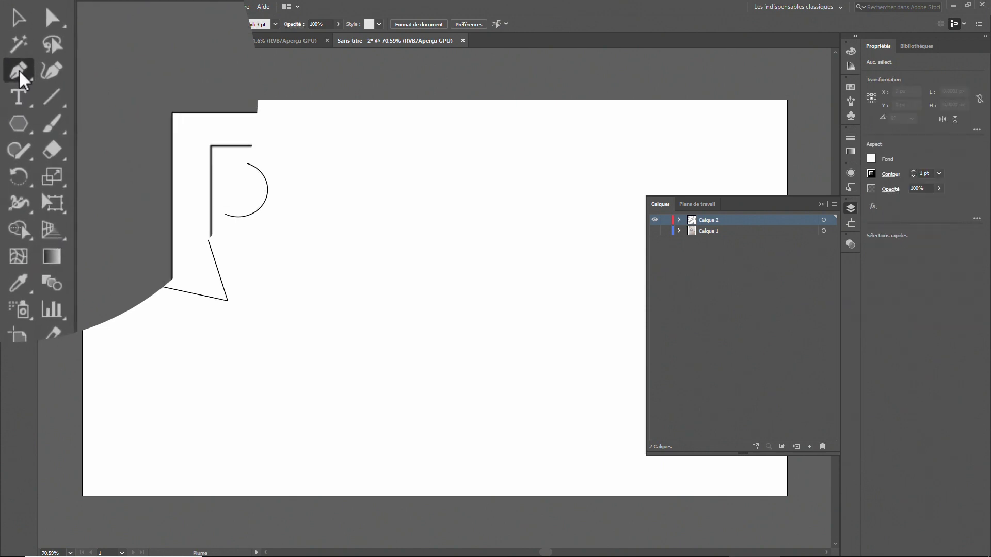
- Draw a closed, irregular eight-point shape of straight segments with the Pen tool and move it beside the triangle
click(16, 74)
click(365, 257)
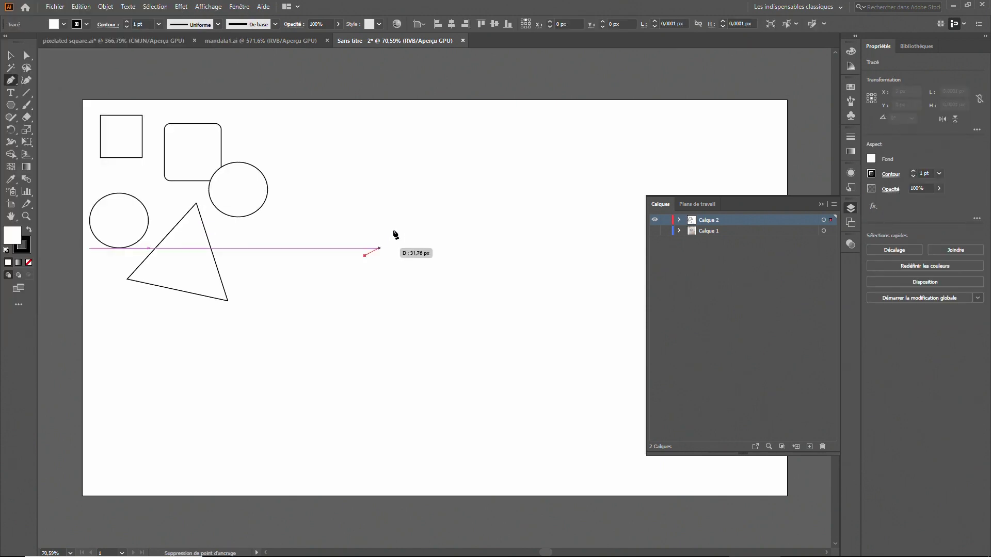
click(404, 214)
click(439, 268)
click(586, 232)
click(562, 371)
click(327, 390)
click(338, 308)
click(257, 301)
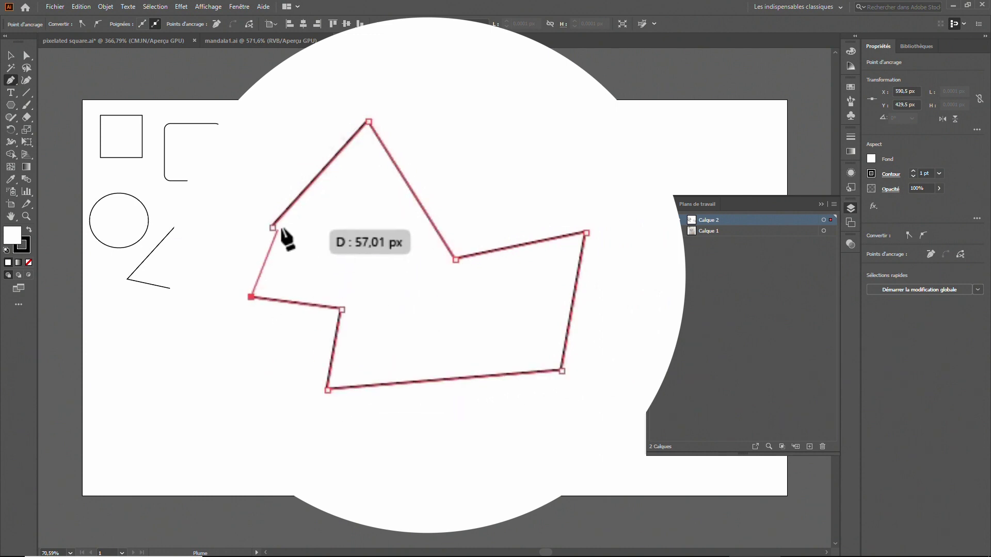
click(298, 231)
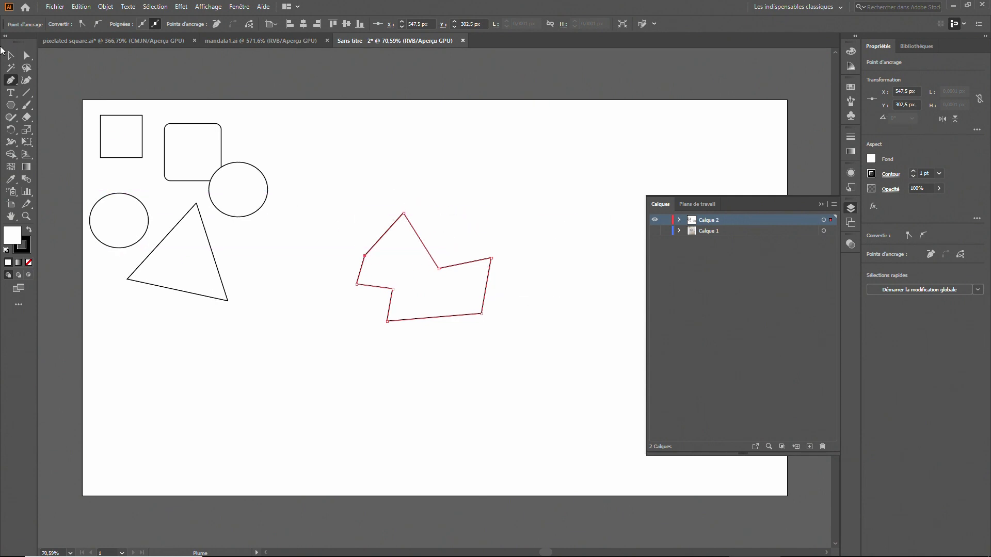
click(10, 55)
drag(389, 226, 254, 238)
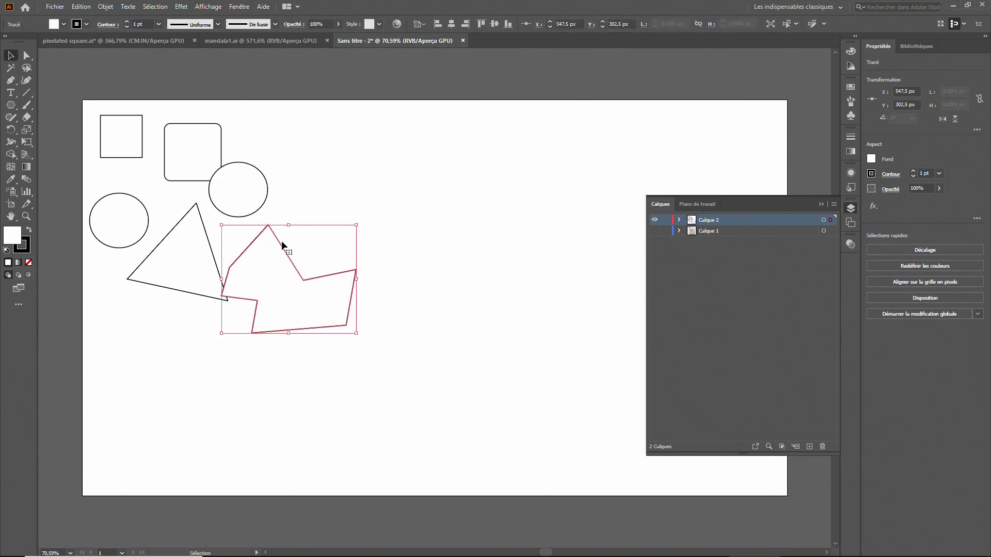
- Draw a rounded path with the Pen tool from smooth curve points in the empty area right of the grouped shapes
click(11, 80)
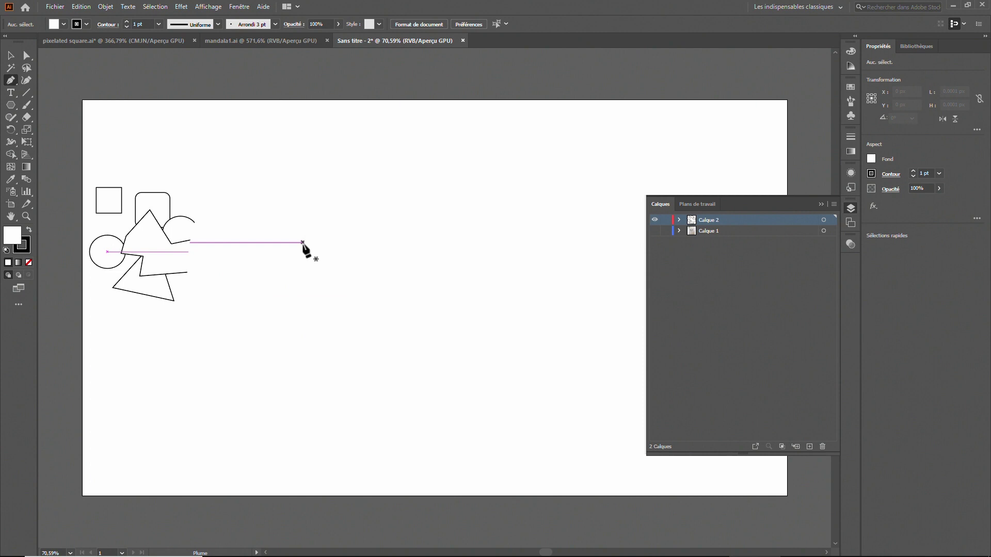
drag(272, 225, 276, 144)
drag(389, 157, 432, 187)
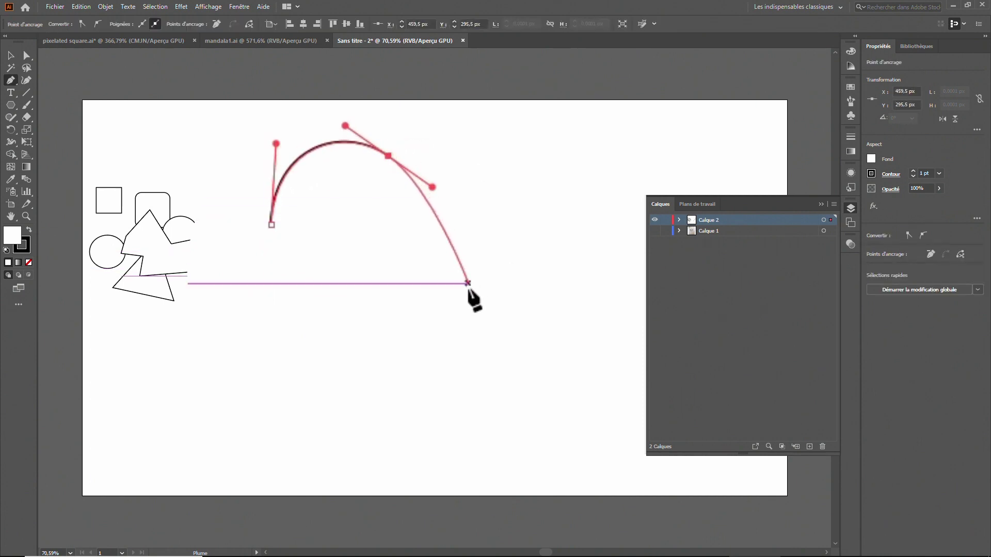
click(456, 309)
drag(456, 310, 445, 354)
drag(319, 368, 258, 344)
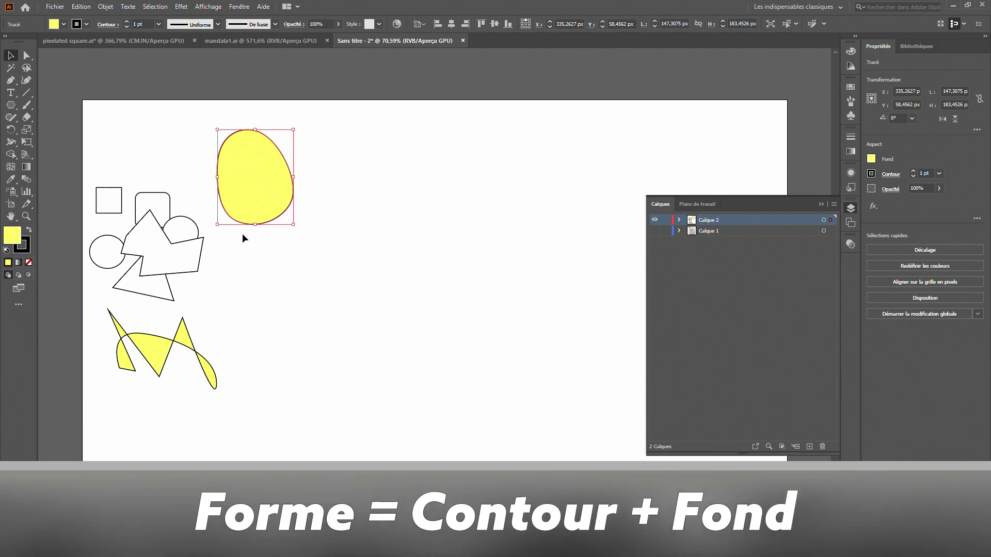
- Examine the fill and stroke colour settings of the yellow egg-shaped path
click(30, 242)
click(10, 231)
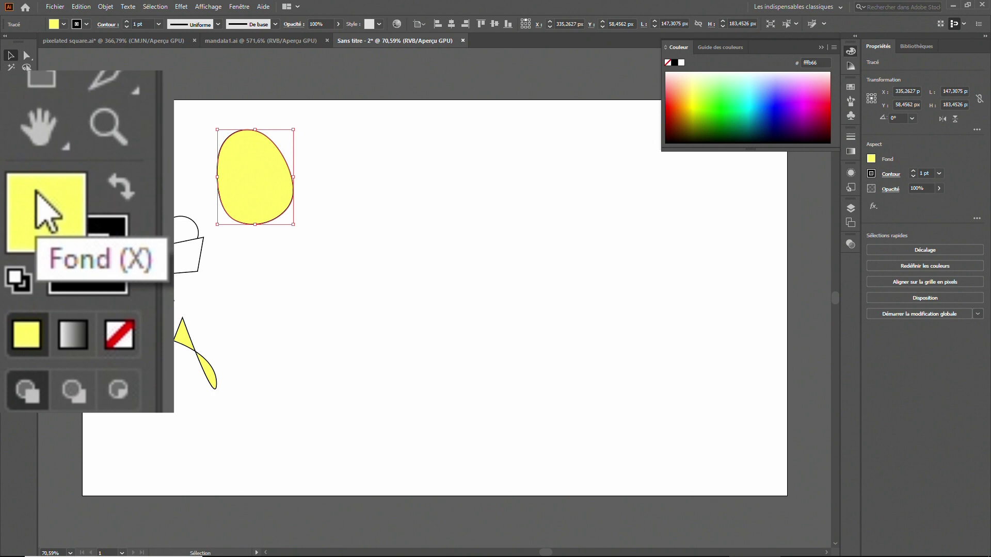
click(281, 203)
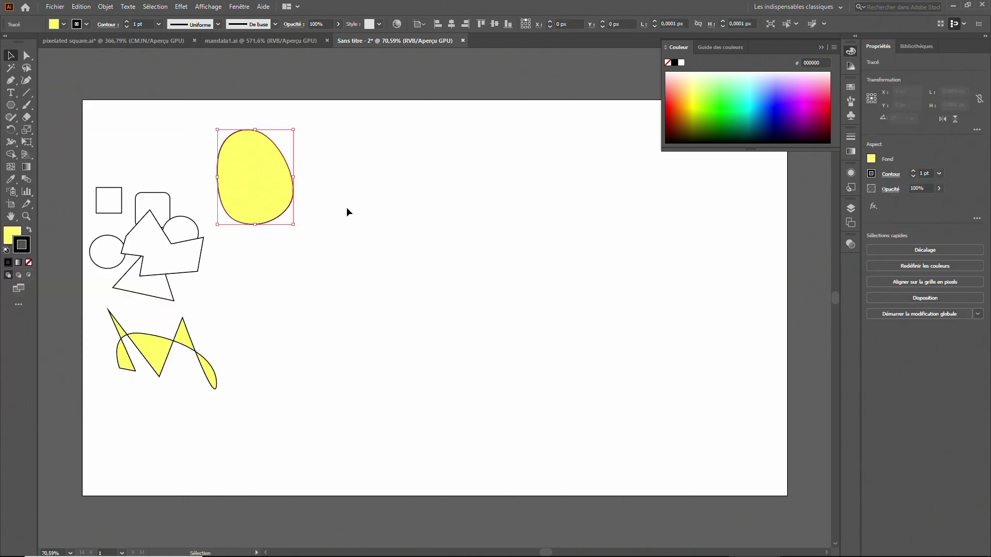
click(346, 207)
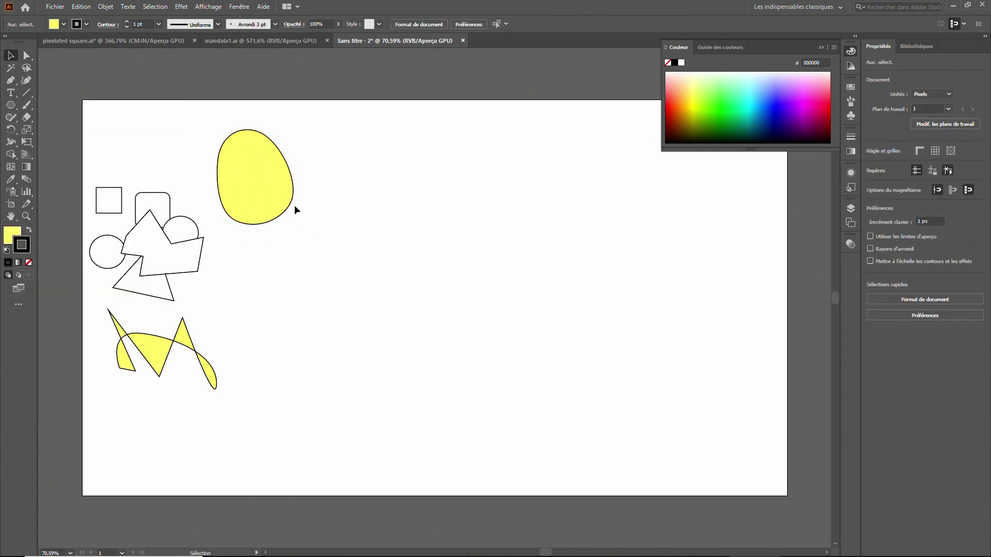
click(282, 214)
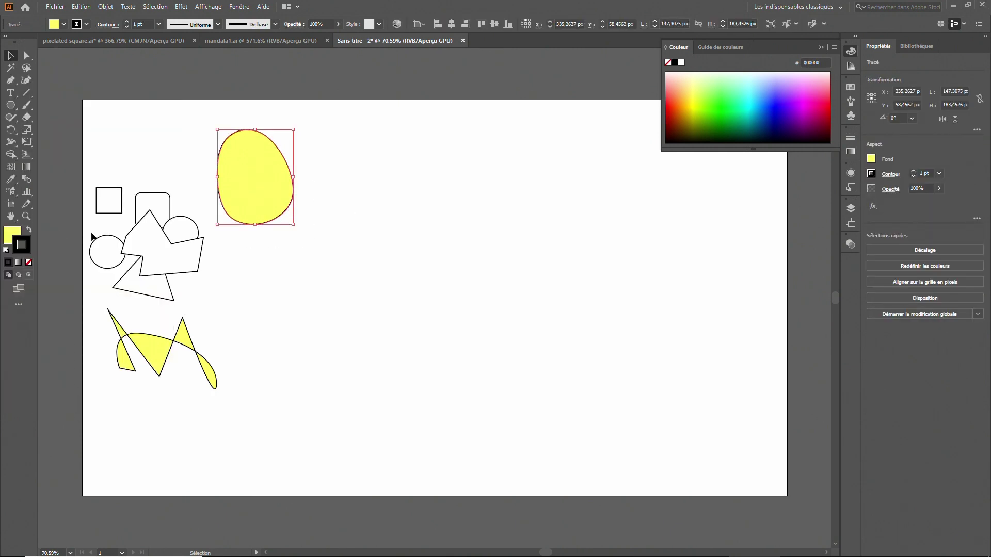
click(325, 207)
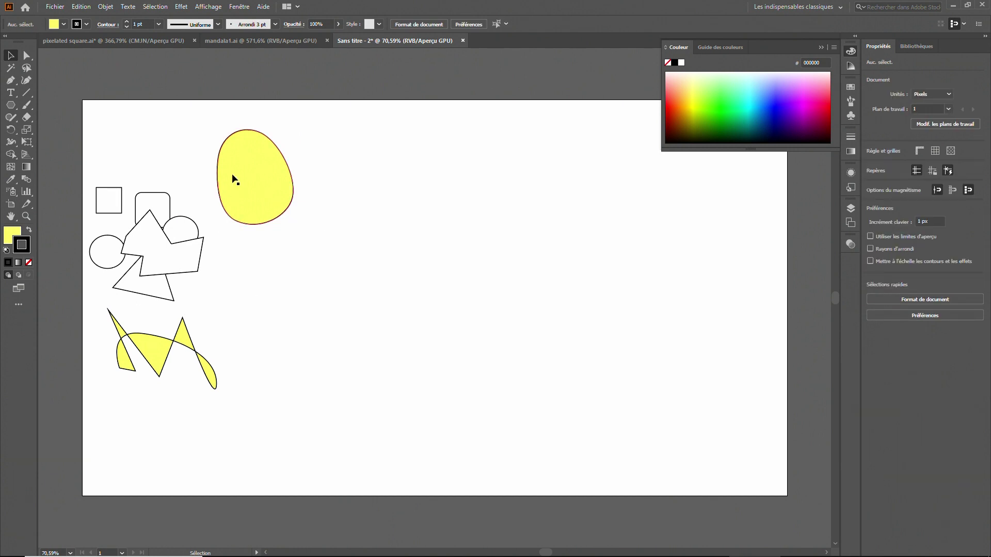
- Move the yellow egg-shaped path onto the grouped basic shapes and deselect it
drag(252, 200, 170, 196)
click(738, 278)
- Show the sketch layer Calque 1, lock it, and make Calque 2 the active layer for drawing
click(851, 208)
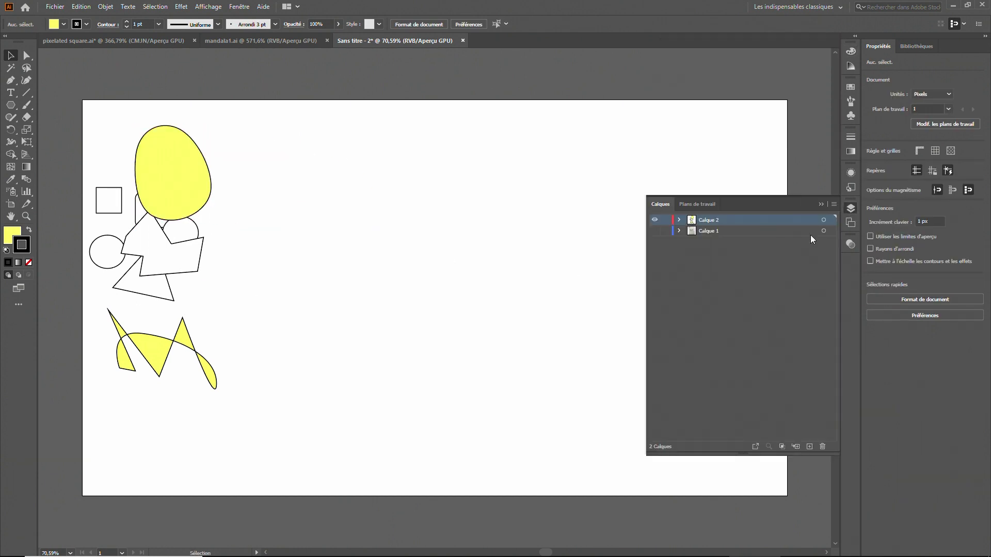
click(565, 197)
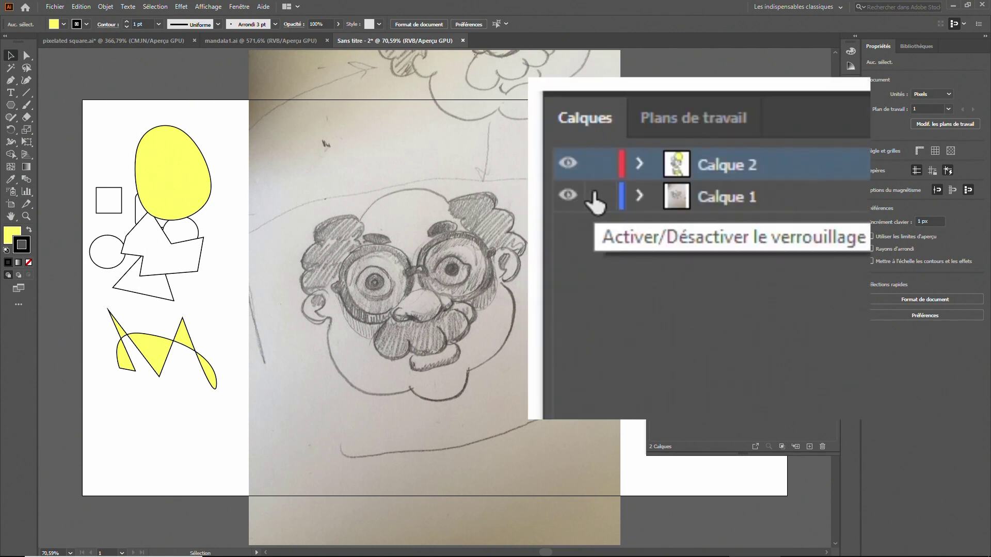
click(665, 232)
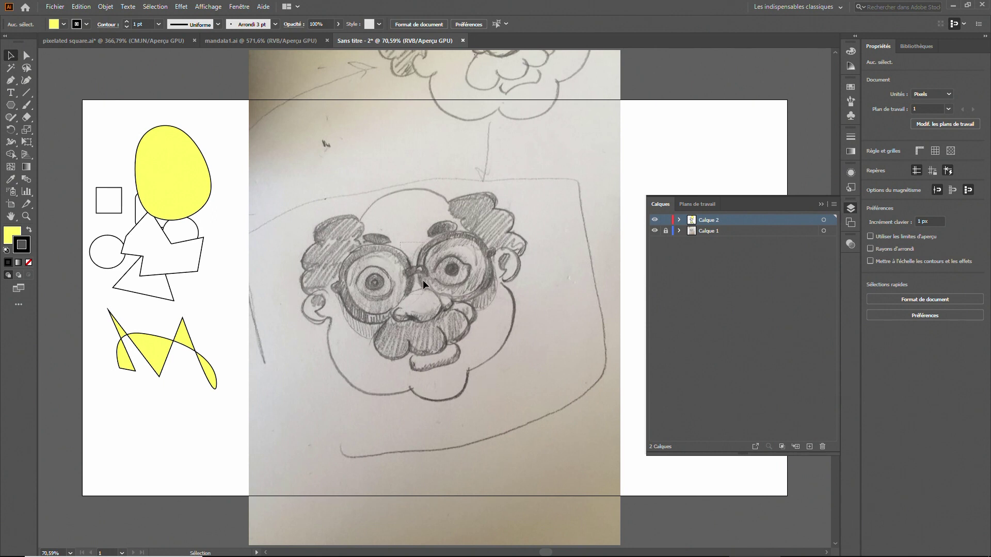
click(706, 240)
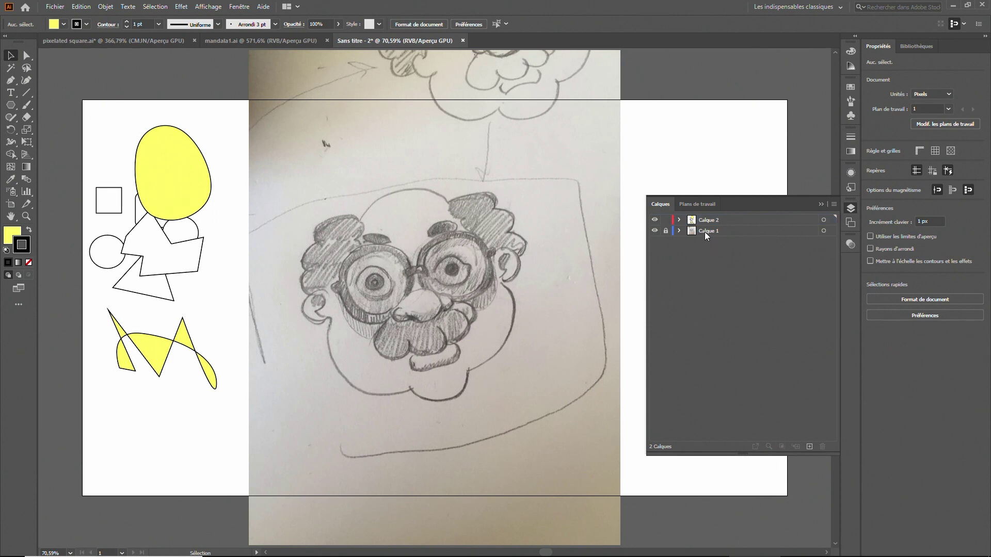
click(705, 219)
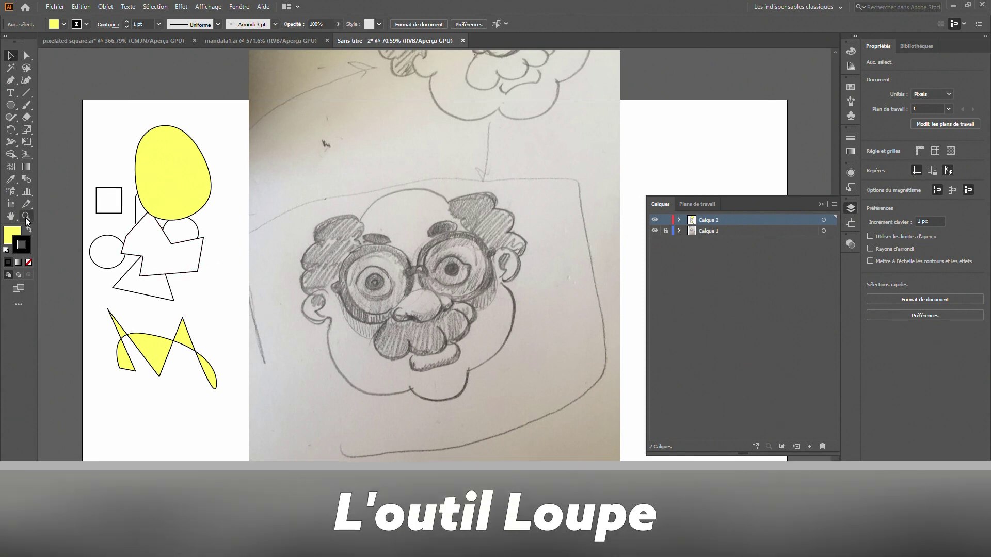
- Examine the sketch with the Zoom tool, magnifying the nose closely and then returning to a view of the whole face
click(25, 218)
mouse_move(382, 312)
mouse_down()
mouse_move(481, 322)
mouse_move(360, 308)
mouse_move(483, 312)
mouse_up()
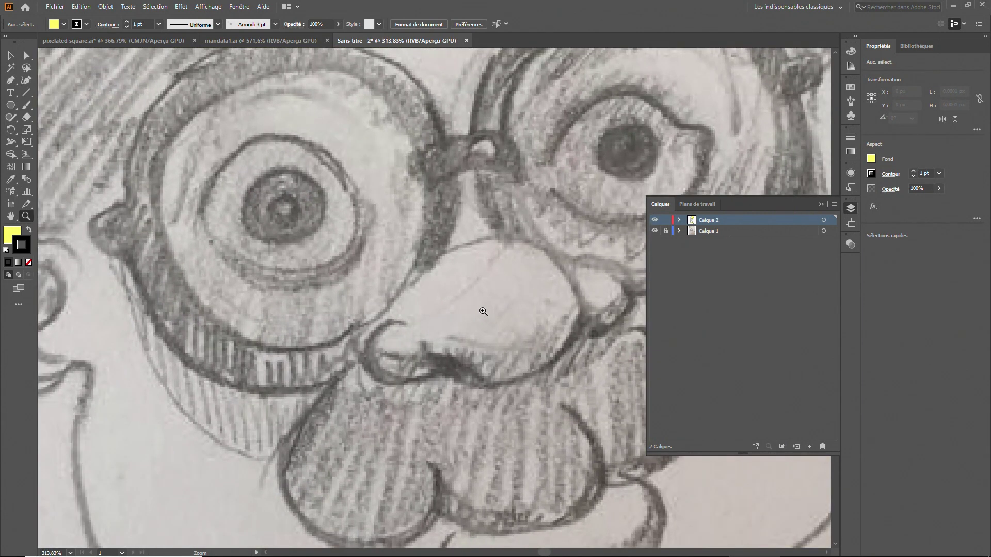
double_click(454, 307)
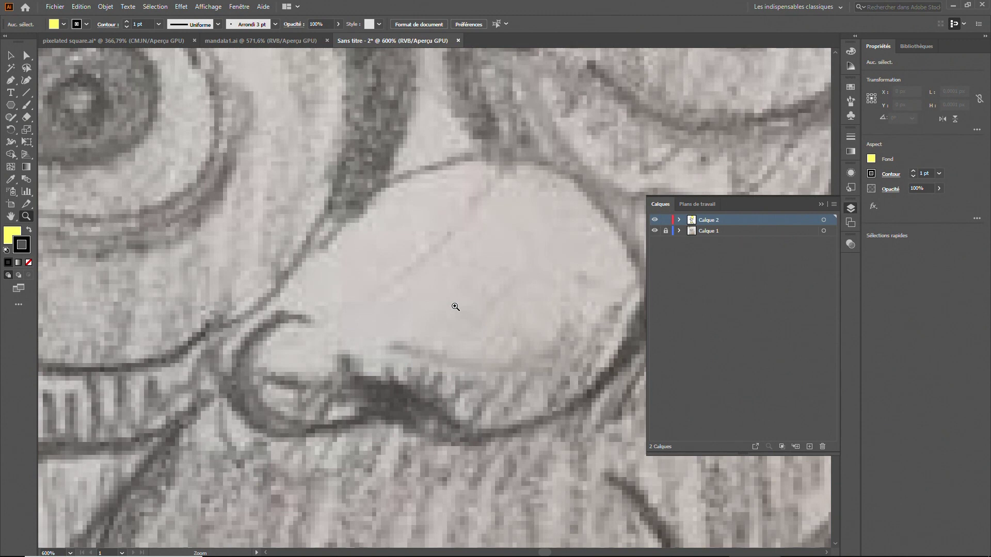
click(454, 307)
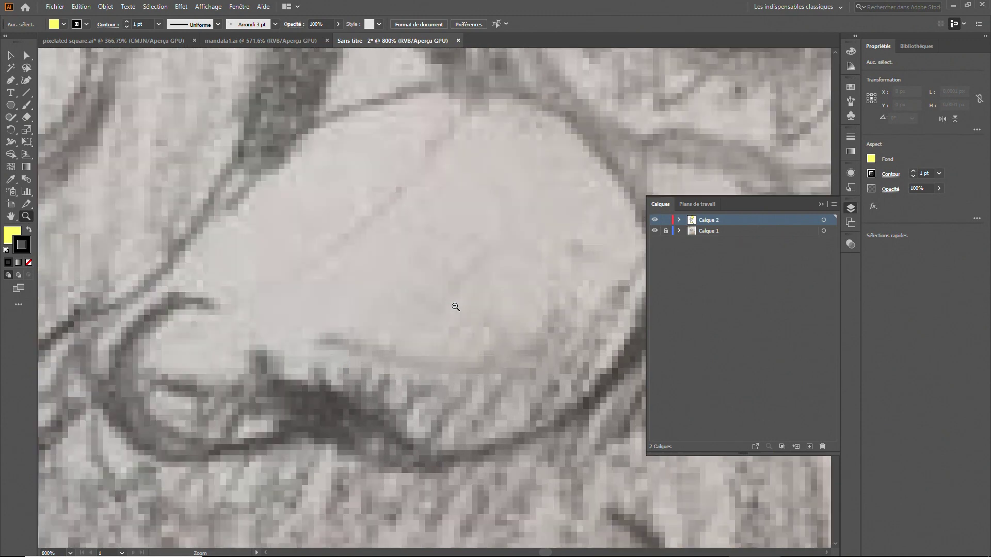
alt+click(455, 307)
alt+click(455, 307)
alt+click(455, 307)
alt+click(455, 307)
alt+click(454, 307)
alt+click(455, 306)
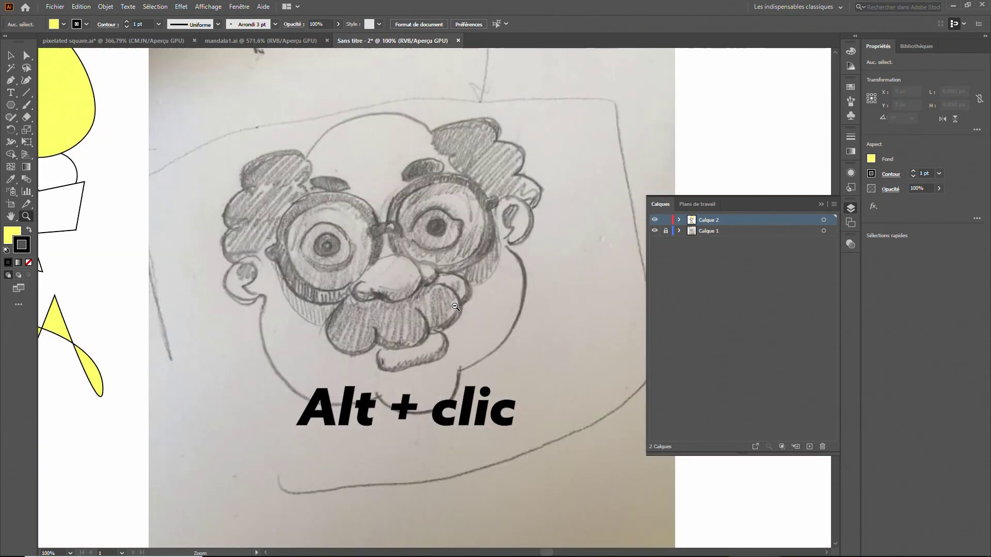
alt+click(454, 307)
drag(376, 275, 484, 290)
scroll(484, 290, up, 1)
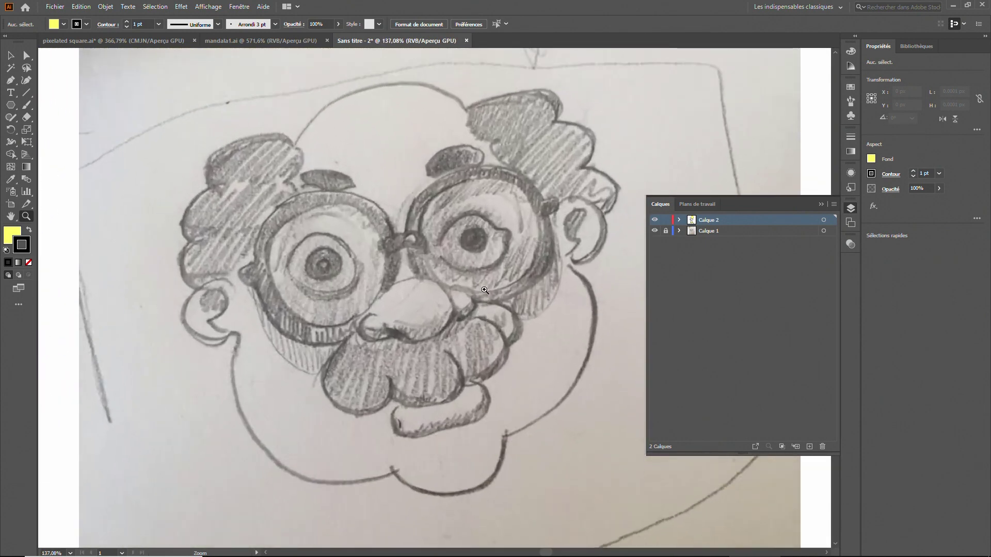
scroll(484, 290, up, 1)
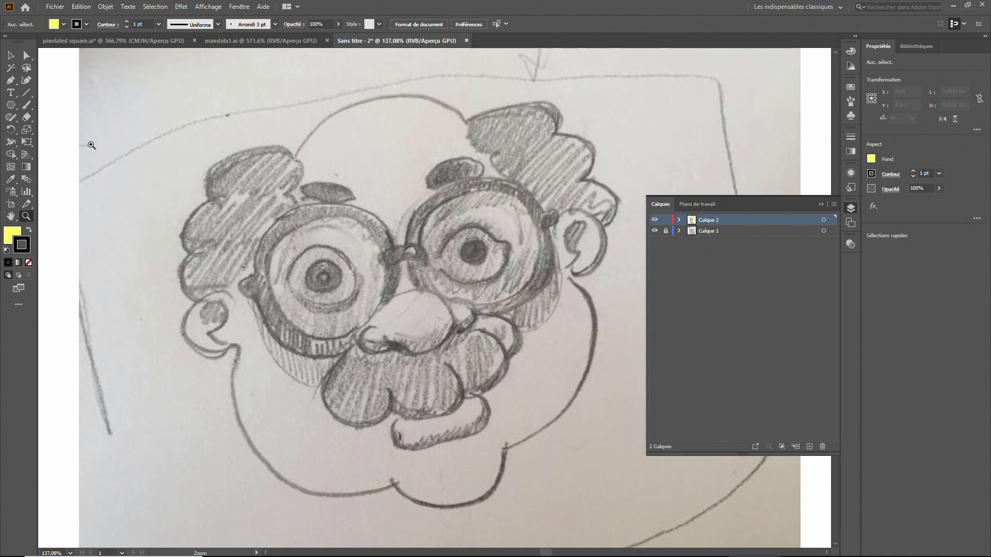
- Start the face outline with the Pen tool, tracing from the top of the skull down into the left hair tuft
click(10, 83)
drag(364, 102, 334, 109)
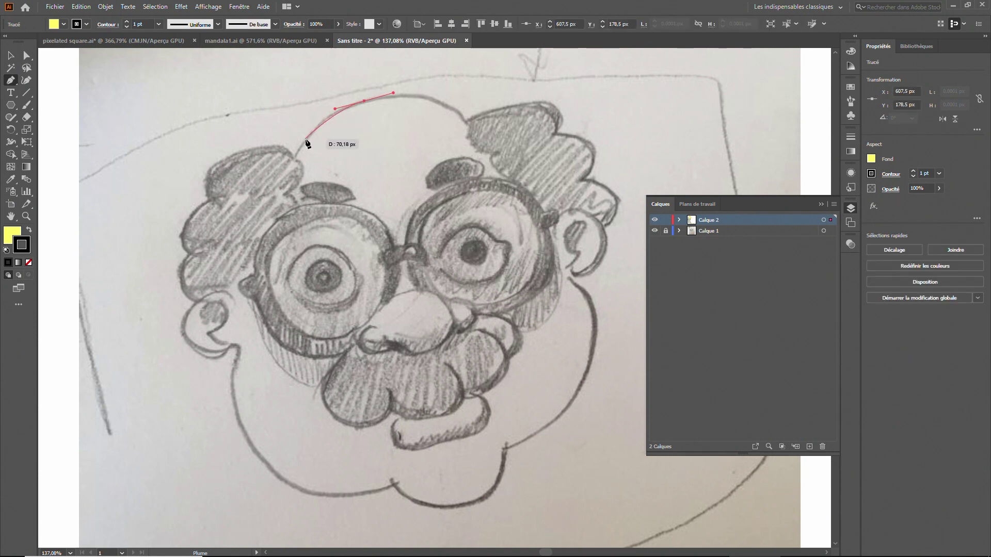
drag(299, 150, 277, 184)
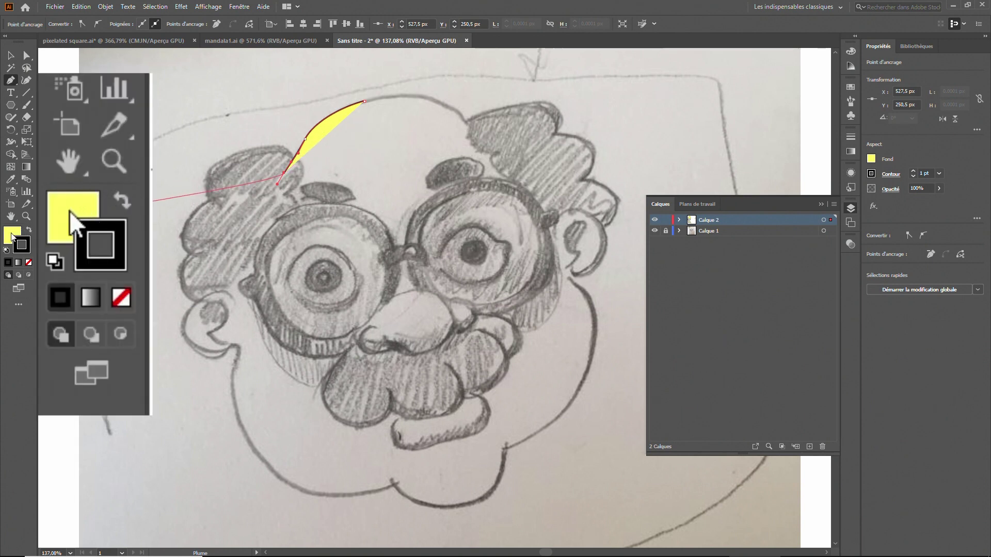
- Set the fill of the unfinished face outline to none and leave its stroke black
click(11, 234)
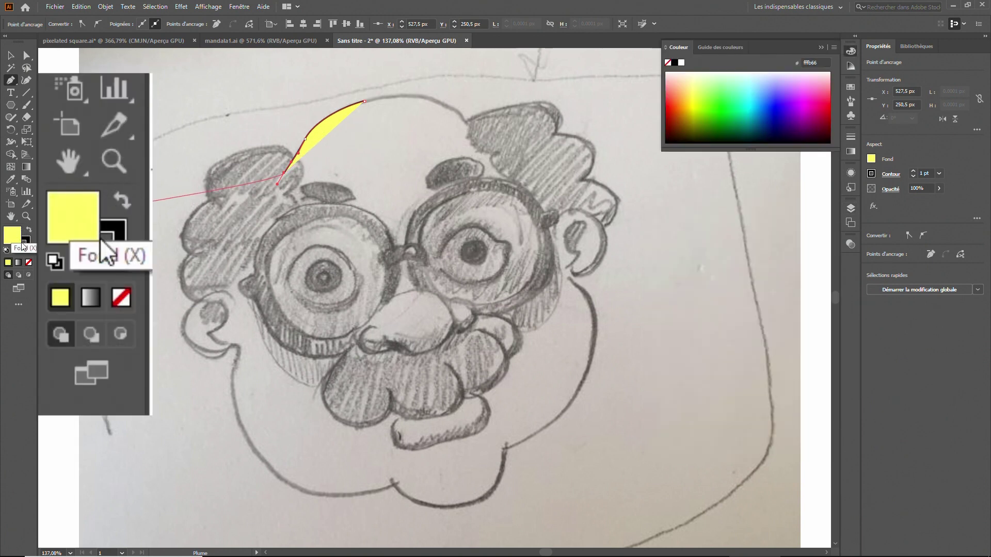
click(22, 244)
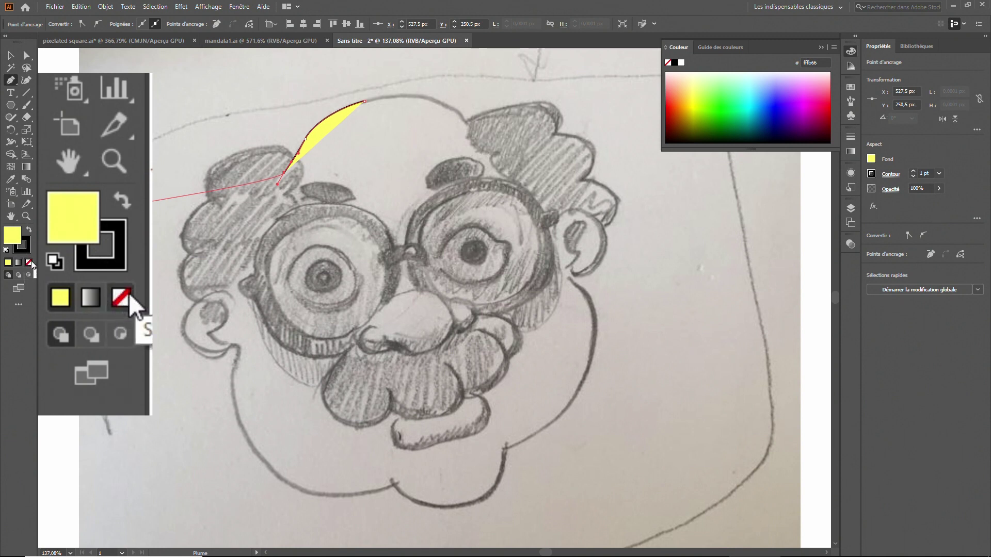
click(28, 262)
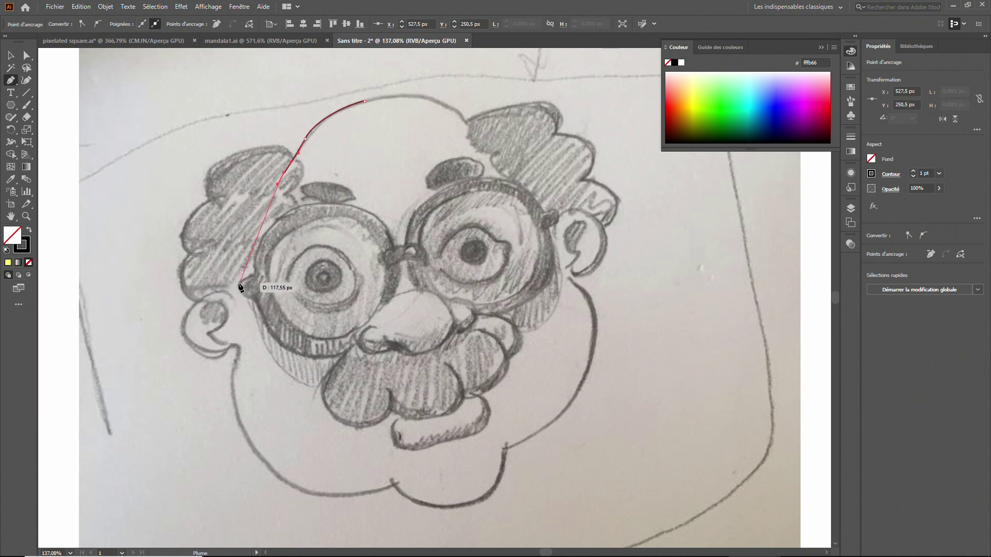
- Continue the outline with the Pen tool past the hair, around the left ear and down the left cheek
click(229, 290)
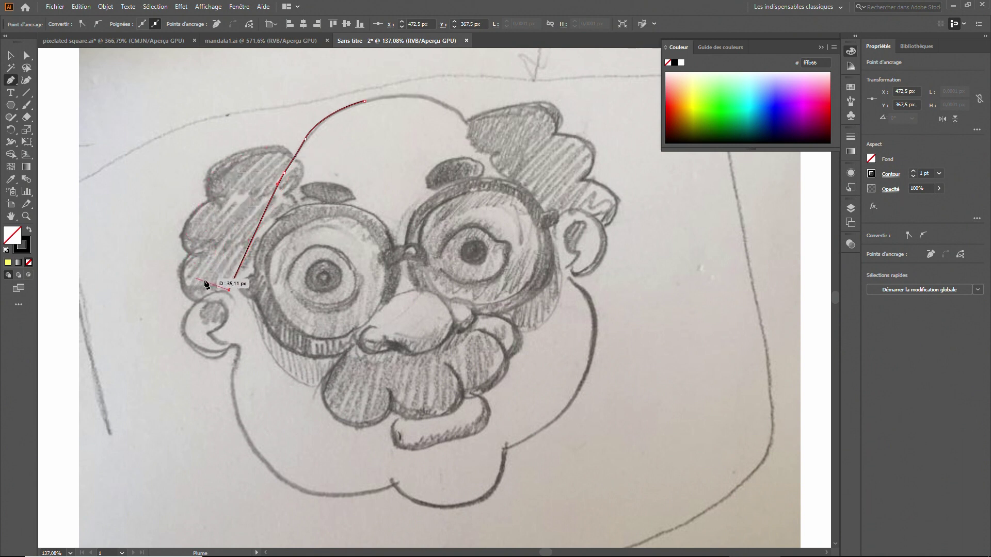
drag(195, 302, 242, 349)
click(188, 341)
drag(232, 385, 234, 409)
drag(282, 478, 318, 497)
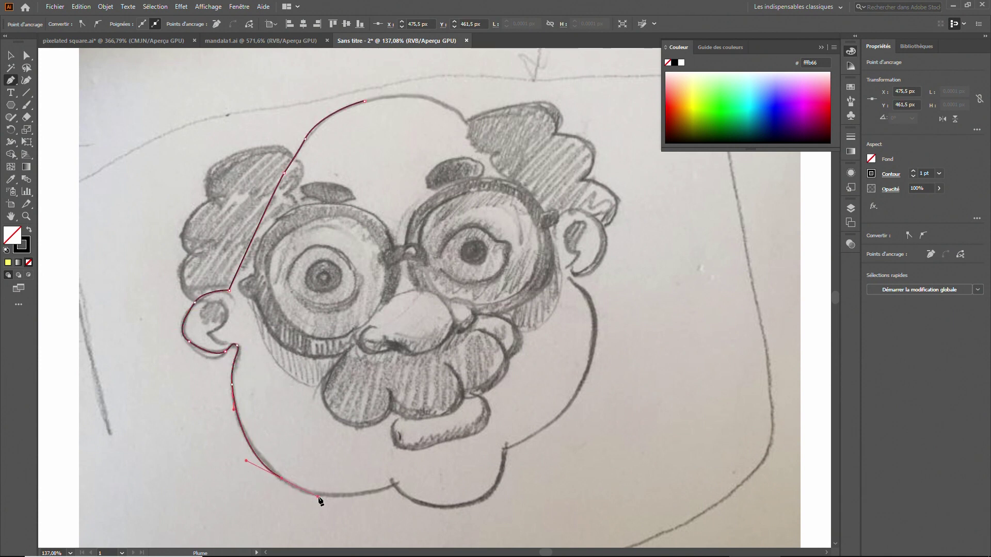
- Extend the outline to the left notch of the chin and retract the anchor's outgoing handle to form a corner
drag(393, 484, 426, 503)
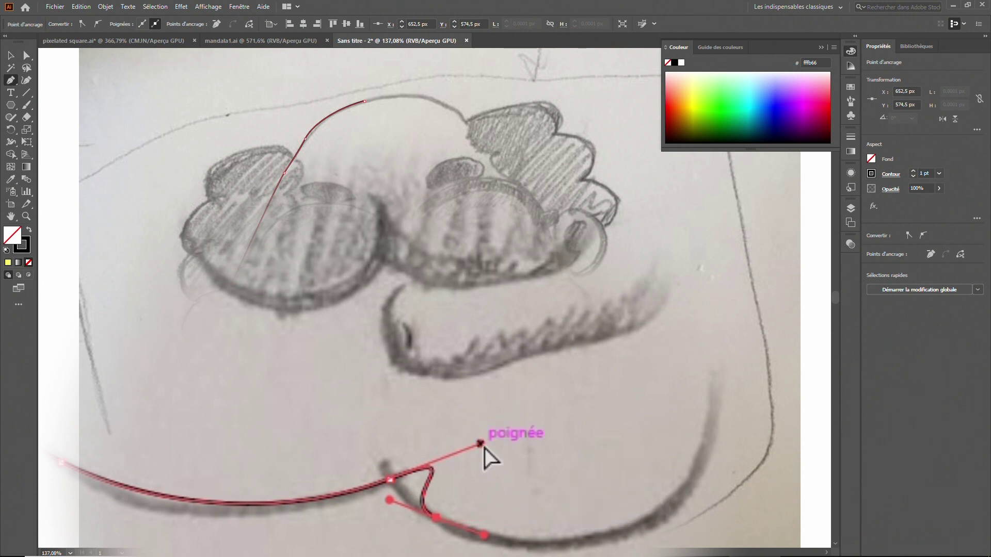
drag(481, 444, 677, 300)
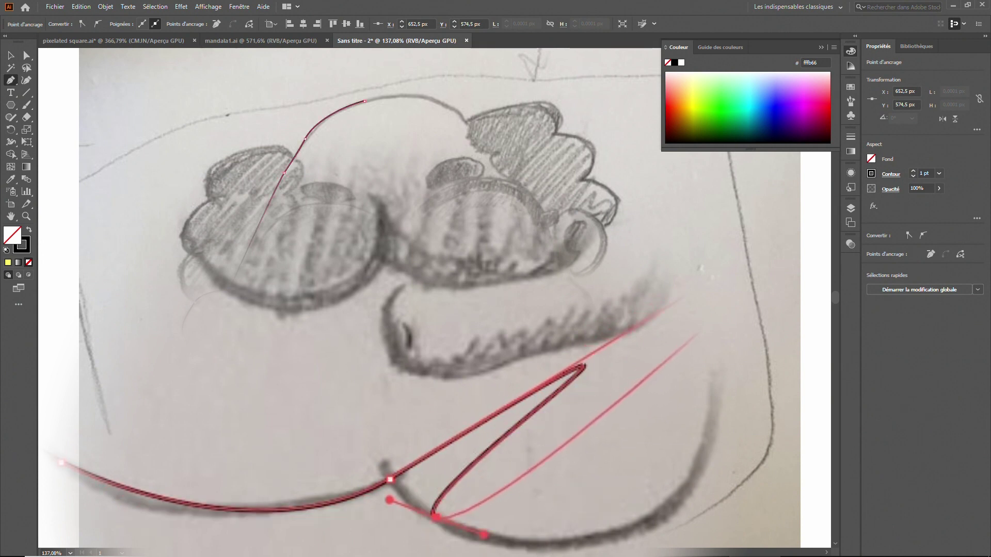
drag(680, 298, 395, 483)
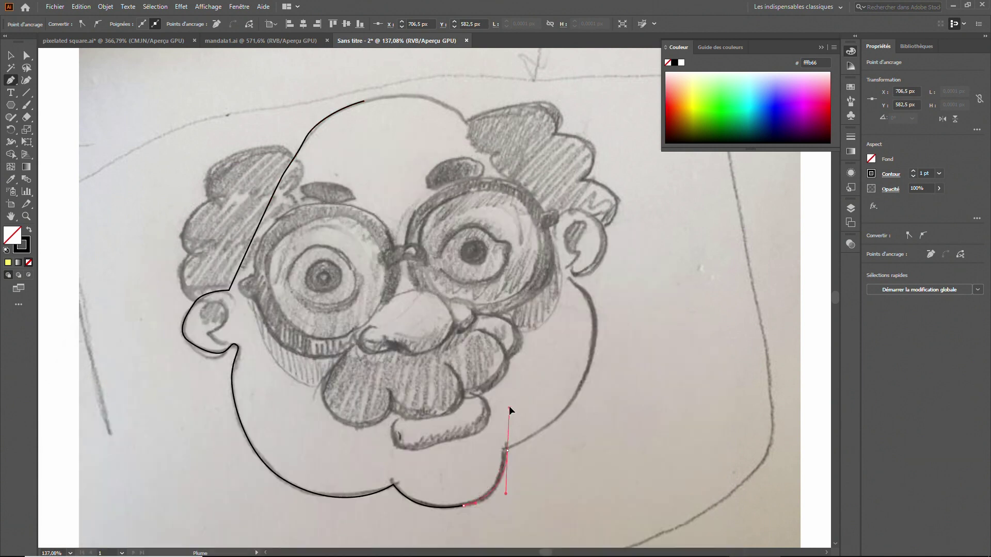
- Trace the right cheek from the chin up to just below the right ear, with a corner at the chin's right notch
drag(555, 421, 585, 393)
drag(509, 408, 508, 451)
drag(595, 333, 594, 304)
click(568, 279)
- Try to correct the upper end of the right cheek curve by adding an anchor point and shifting the neighbouring anchors
key(z)
drag(562, 266, 723, 282)
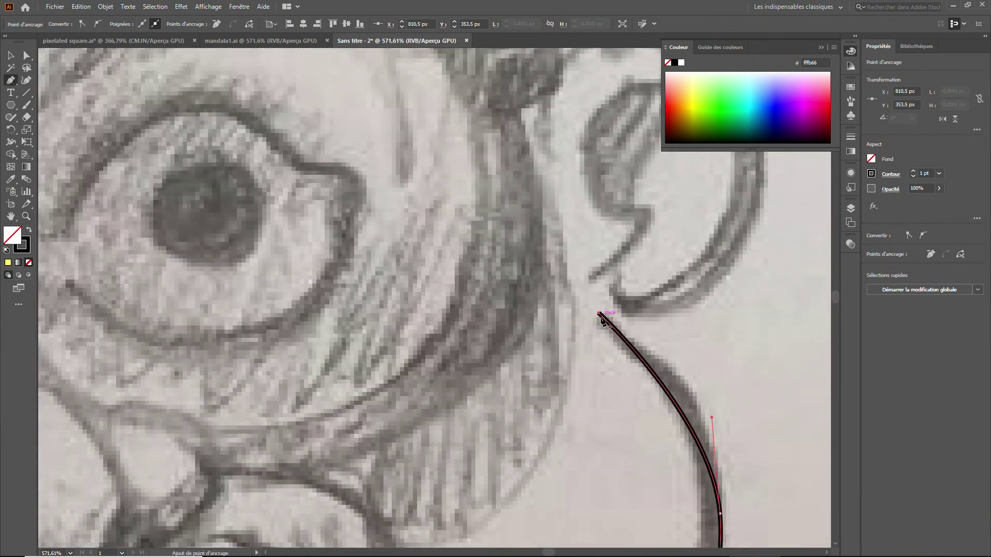
drag(598, 305, 619, 330)
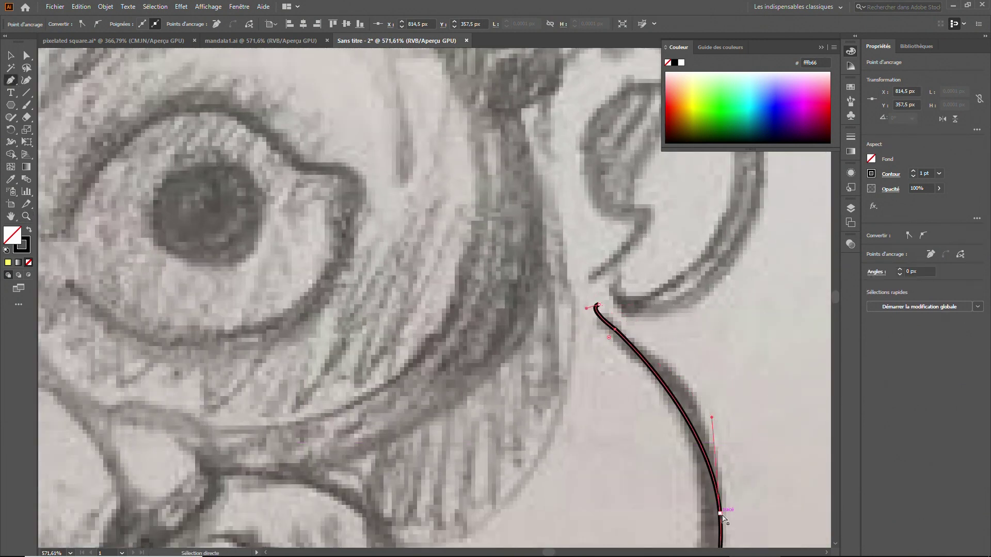
drag(720, 513, 716, 522)
drag(619, 330, 686, 413)
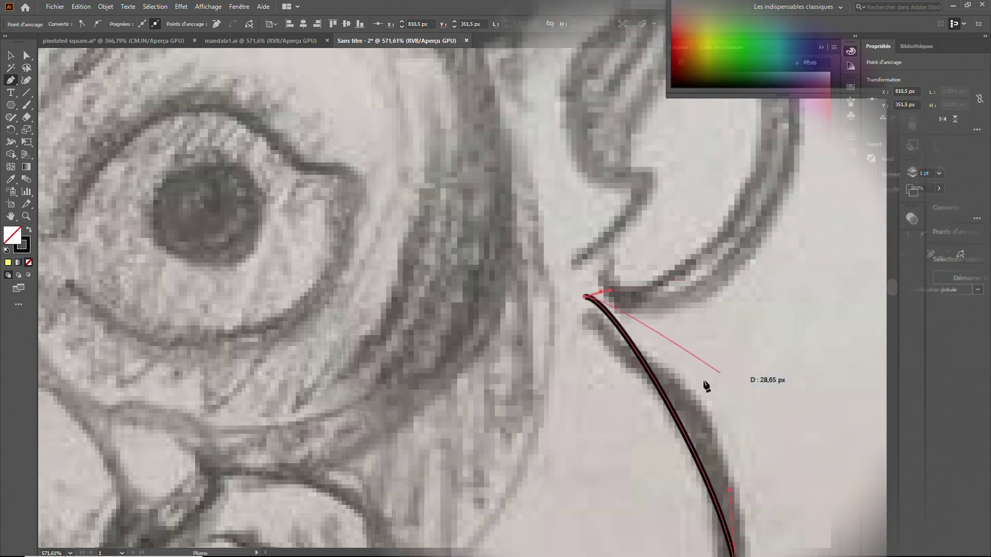
drag(705, 385, 696, 384)
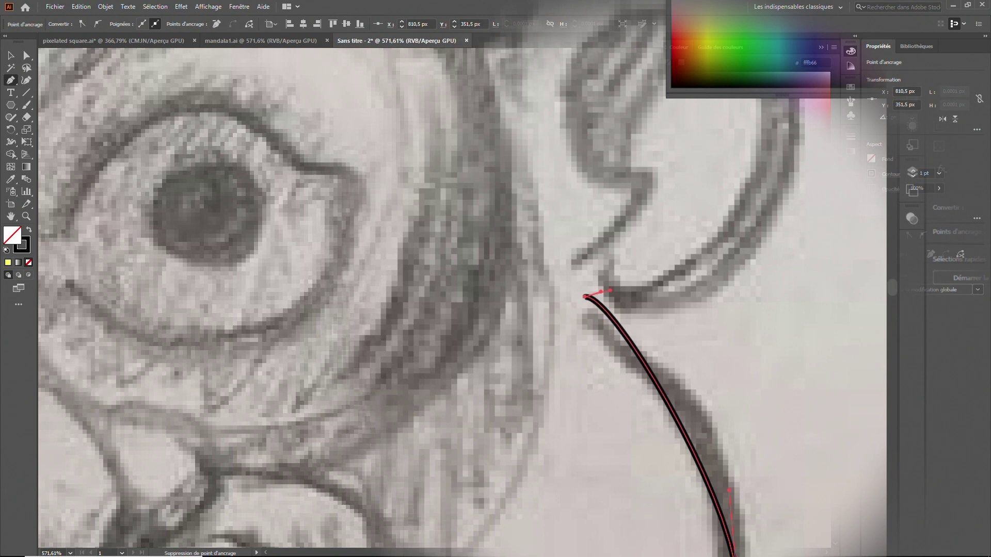
- Add an anchor point midway on the upper right cheek curve and move it and the path's end onto the pencil line
scroll(677, 542, down, 10)
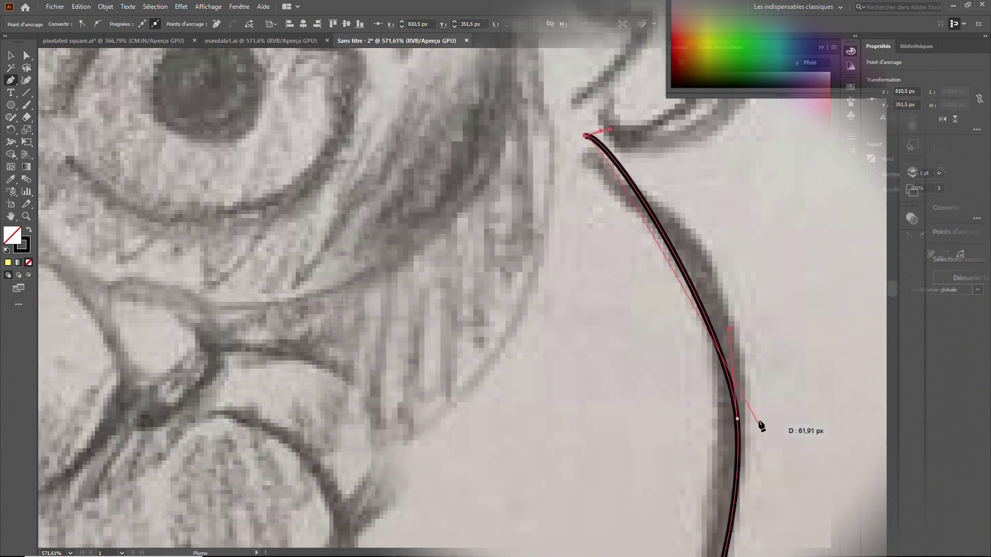
key(ctrl)
mouse_move(737, 421)
mouse_down()
mouse_move(789, 413)
mouse_move(738, 422)
mouse_up()
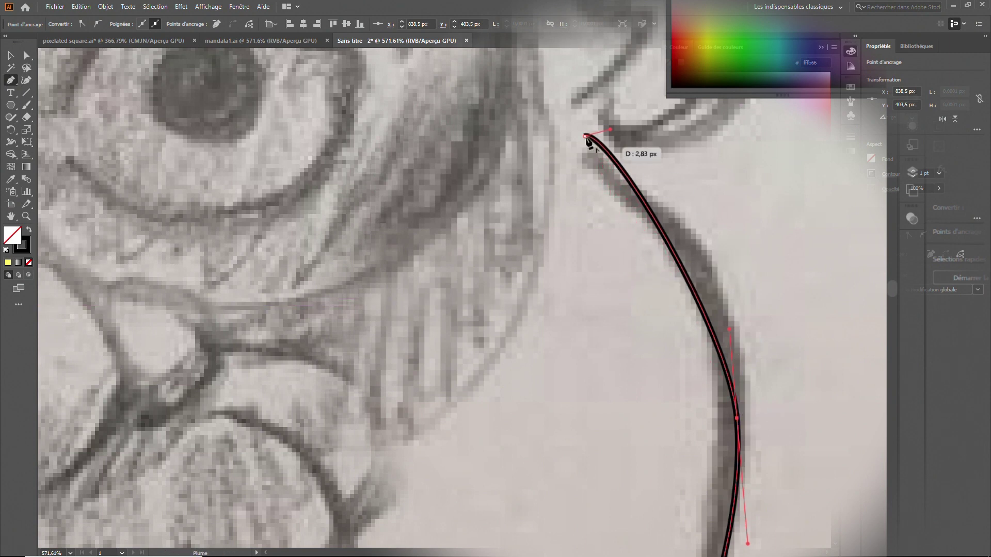
click(682, 269)
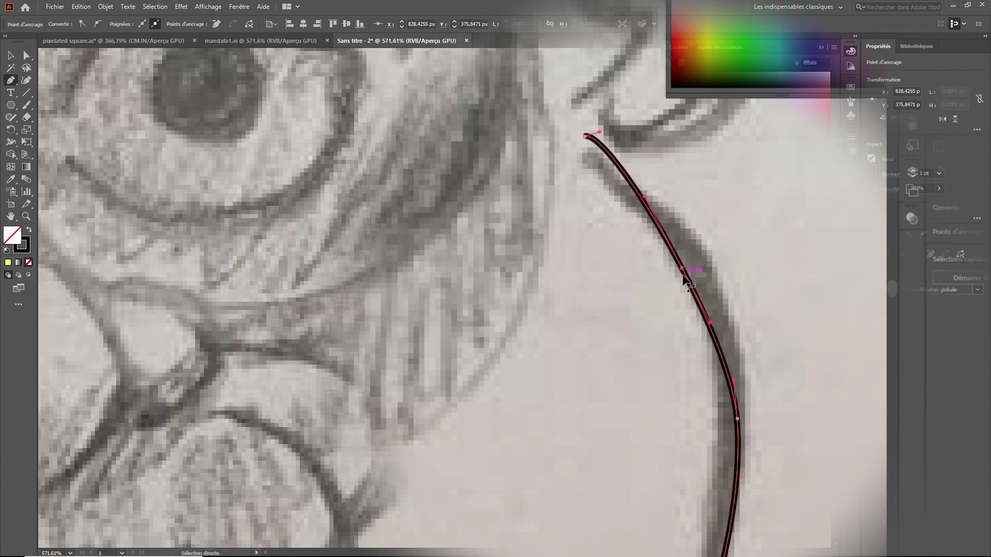
drag(682, 269, 703, 273)
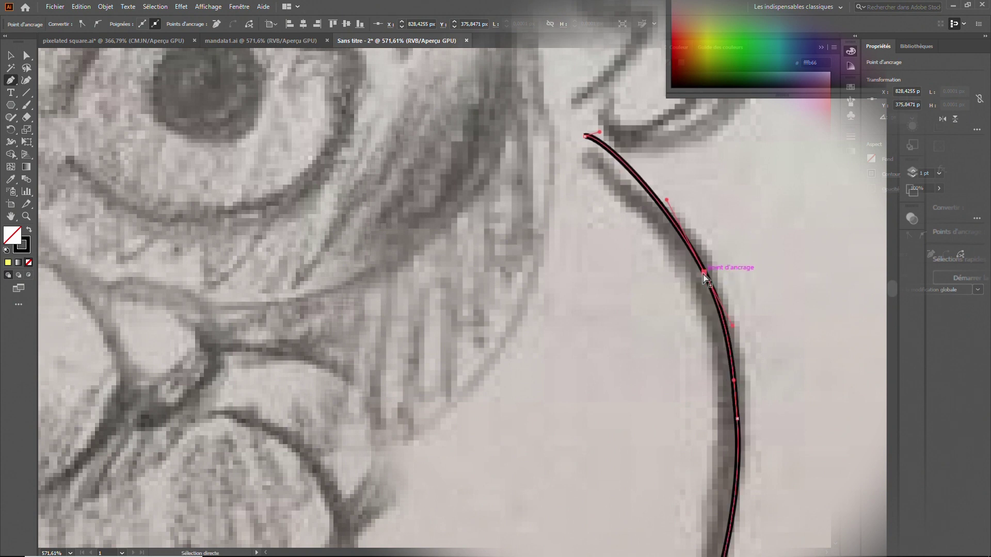
drag(585, 136, 584, 158)
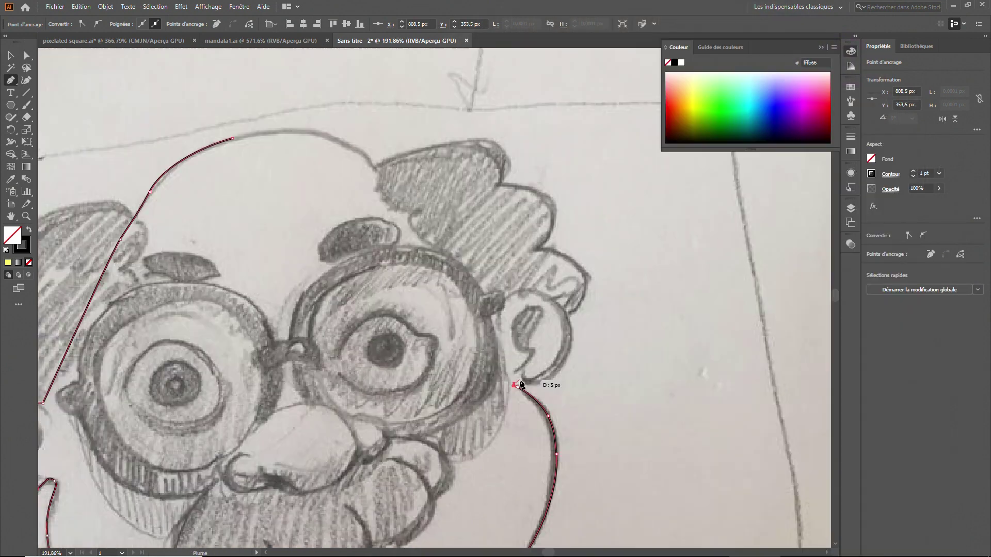
- Trace the right ear and the right side of the skull with curve points and close the outline at its starting anchor
drag(520, 380, 526, 382)
drag(572, 336, 495, 302)
click(492, 316)
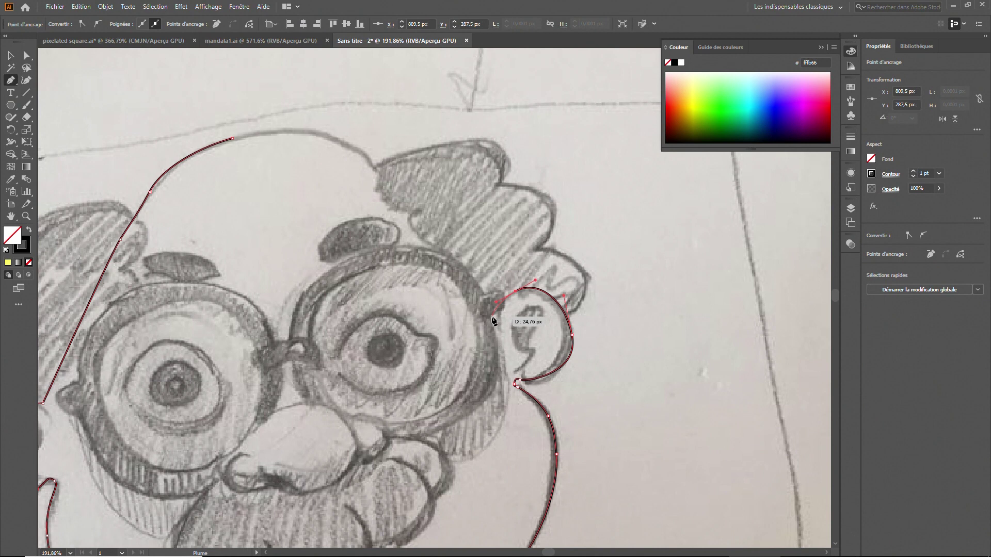
drag(393, 217, 386, 195)
drag(317, 134, 250, 125)
click(233, 139)
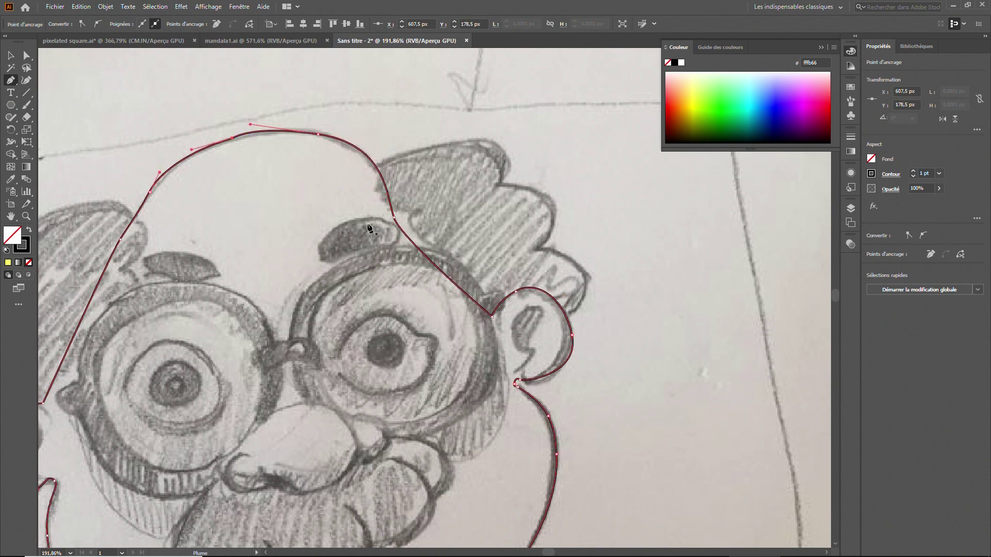
- Select the traced face outline and set its stroke weight to 4 pt
scroll(369, 228, down, 5)
drag(555, 553, 543, 553)
scroll(572, 172, up, 7)
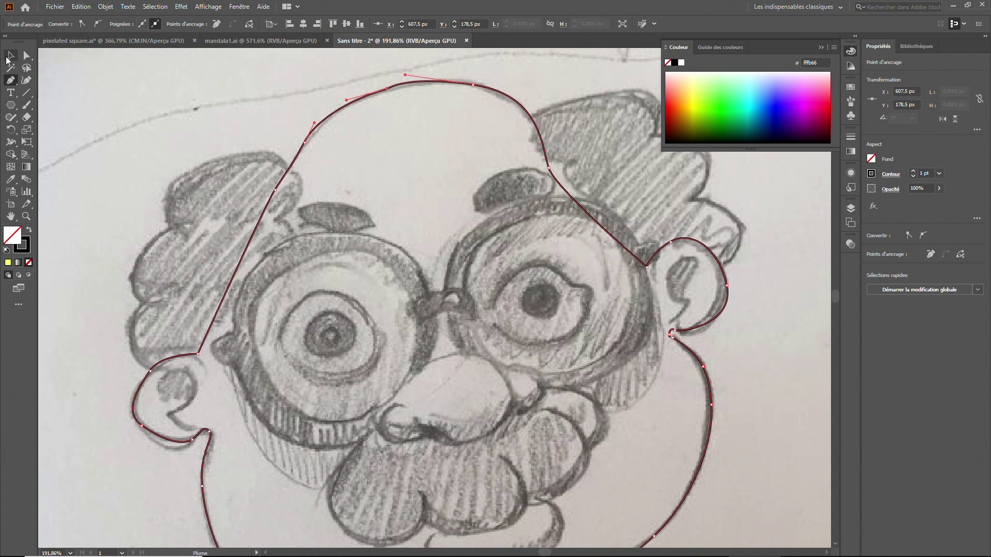
click(12, 57)
click(311, 68)
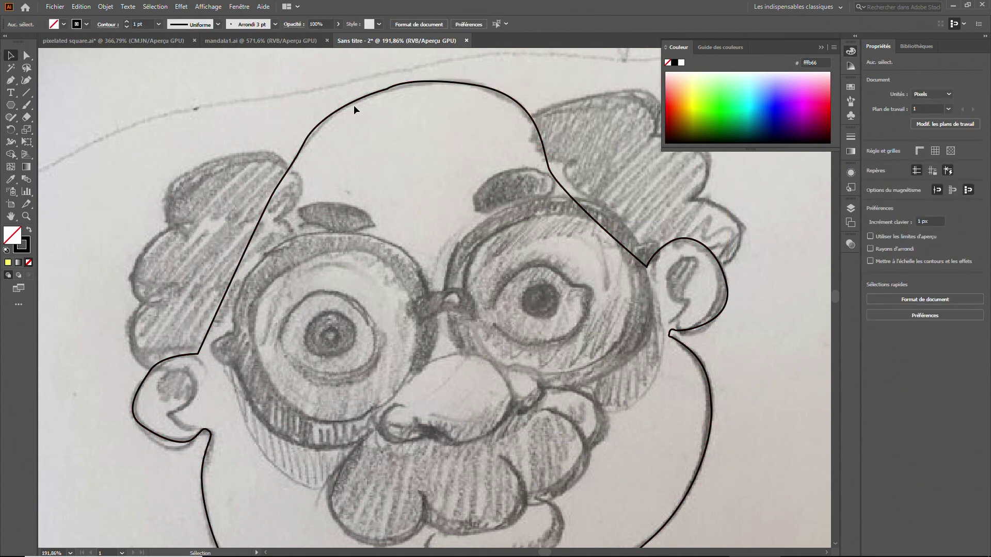
click(355, 98)
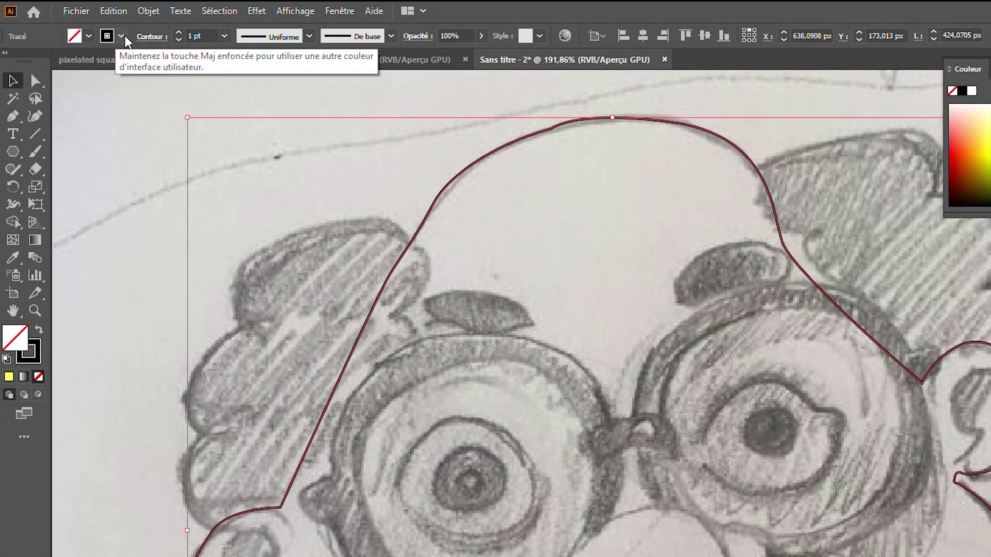
click(180, 33)
click(179, 33)
click(179, 33)
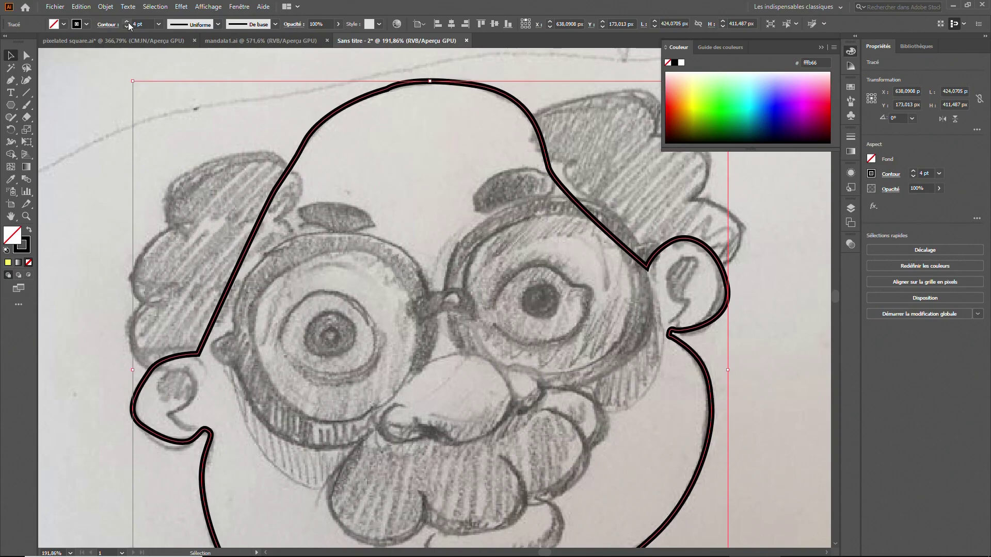
- Trace the left hair tuft with the Pen tool as a closed, lobed shape overlapping the side of the skull
scroll(376, 180, down, 5)
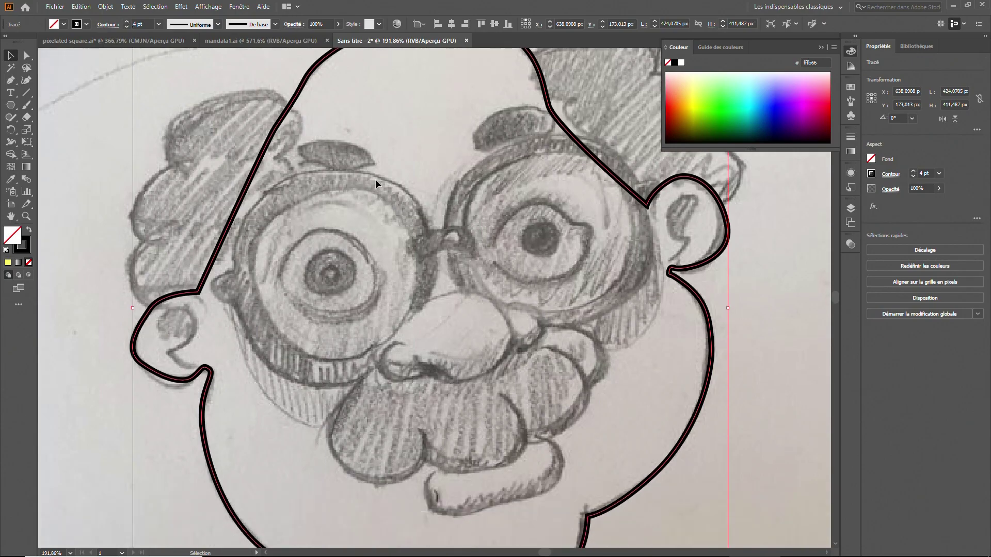
scroll(376, 181, up, 3)
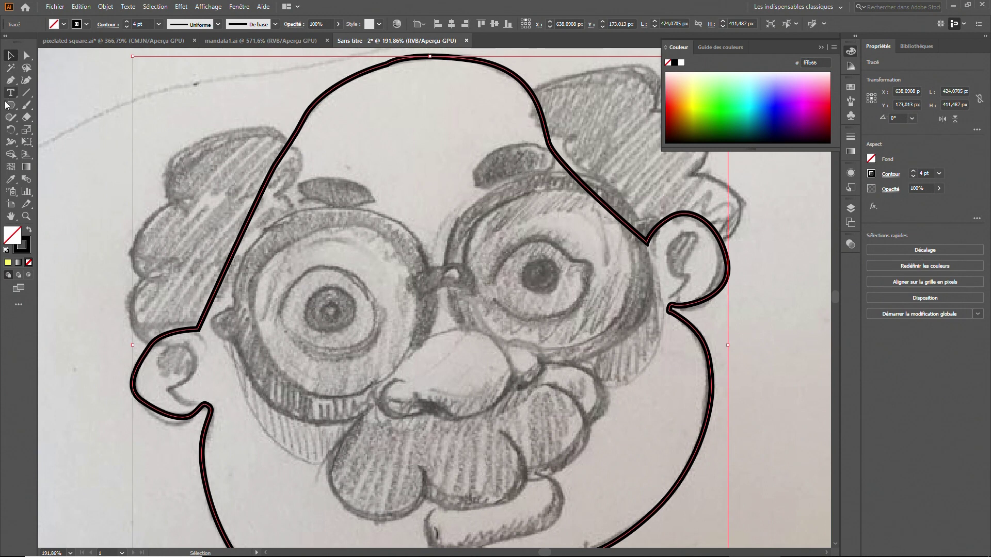
key(p)
click(169, 349)
drag(127, 312, 131, 232)
click(850, 209)
click(850, 208)
click(173, 204)
mouse_move(165, 168)
mouse_down()
mouse_move(191, 142)
mouse_move(178, 155)
mouse_up()
drag(246, 129, 297, 246)
click(214, 335)
click(169, 349)
- Trace the right hair tuft as a closed shape with three outer lobes, overlapping the skull and the top of the right ear
click(524, 101)
drag(638, 66, 665, 83)
drag(660, 94, 658, 101)
click(653, 109)
drag(707, 127, 711, 148)
click(689, 175)
drag(733, 191, 701, 253)
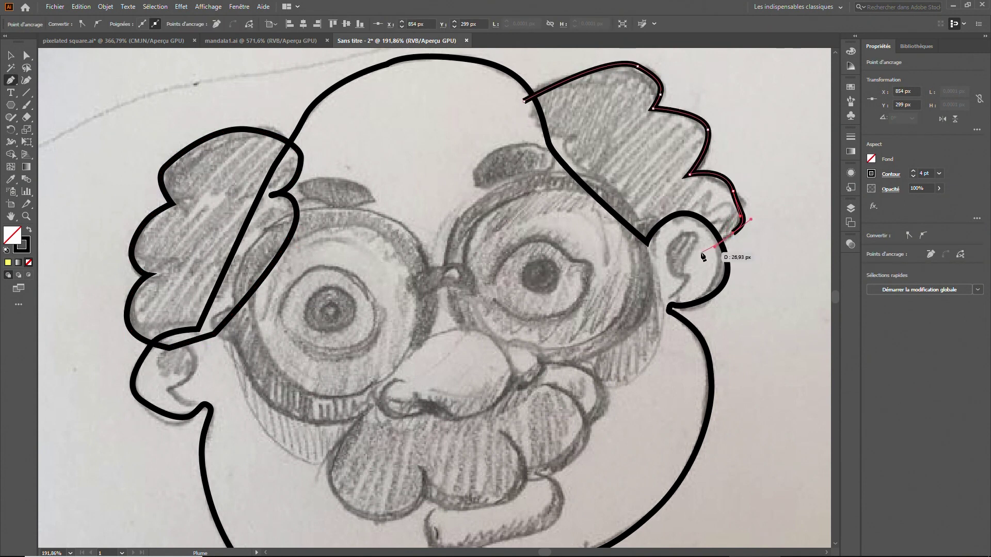
click(648, 268)
drag(549, 166, 549, 146)
click(525, 101)
- Trace the underside of the nose from the left nostril to the right nostril as an open path and end it
scroll(439, 241, down, 2)
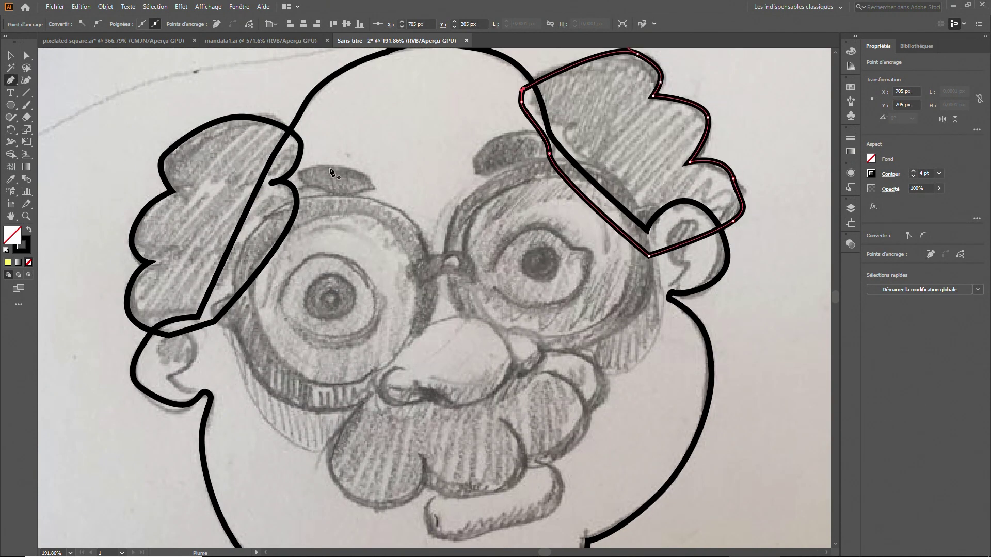
scroll(241, 326, down, 8)
click(398, 268)
drag(380, 289, 381, 299)
drag(408, 307, 493, 298)
click(430, 298)
click(511, 276)
drag(535, 268, 538, 262)
click(541, 241)
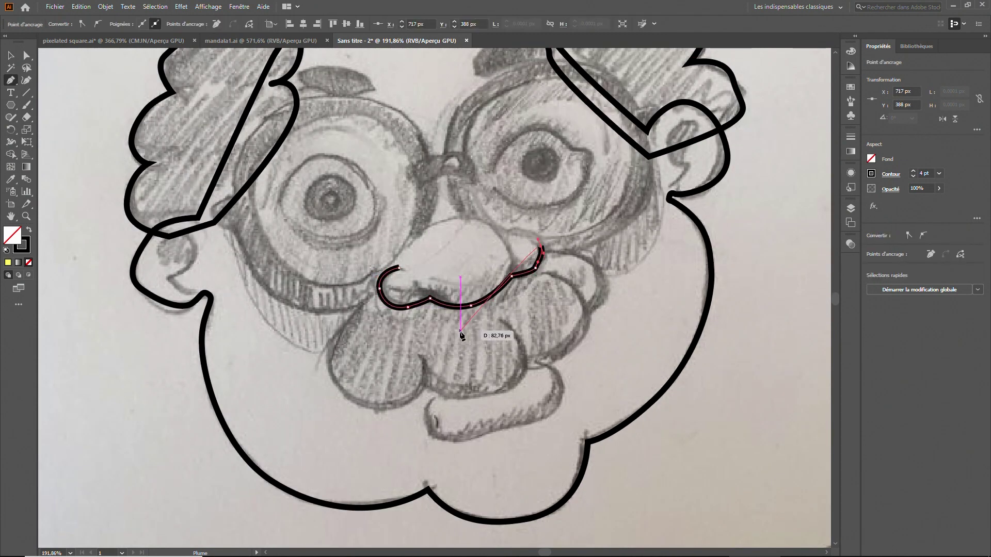
scroll(522, 284, up, 8)
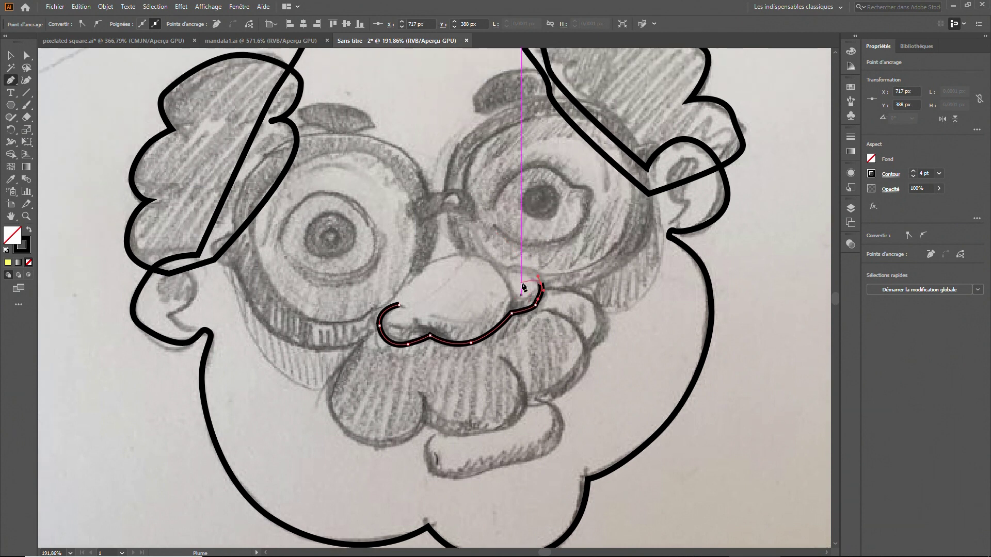
scroll(522, 284, down, 7)
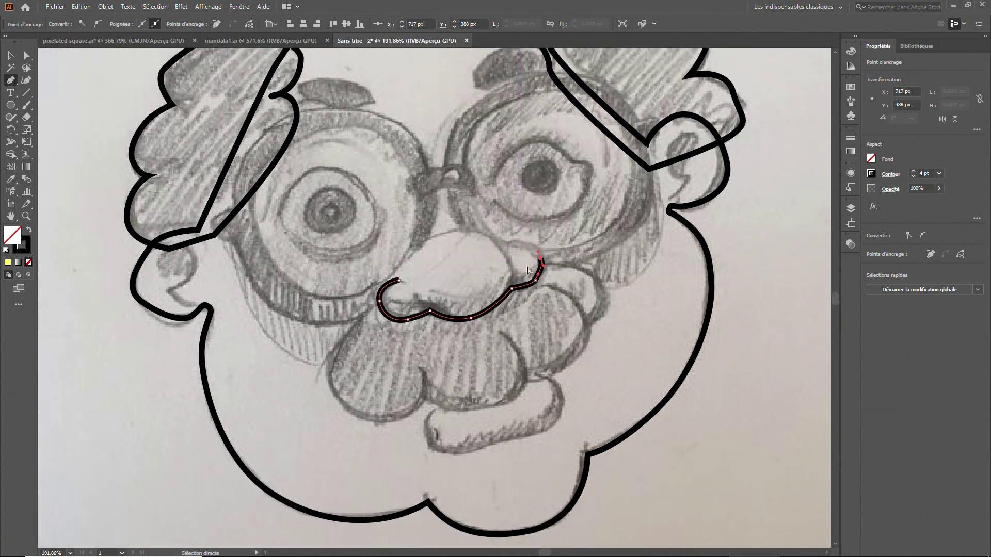
ctrl+click(446, 226)
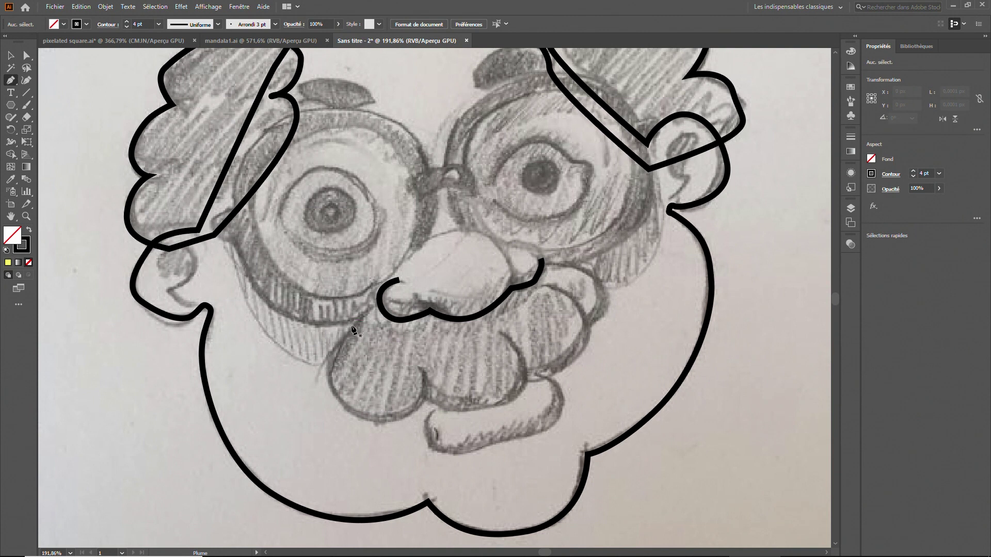
- Trace the left and middle lobes of the moustache as two separate open curves
click(358, 321)
drag(374, 418, 411, 416)
click(428, 394)
click(422, 370)
ctrl+click(445, 381)
click(419, 391)
drag(524, 362, 515, 344)
click(497, 332)
ctrl+click(505, 340)
- Trace the two lobes on the moustache's right side as separate open curves
click(521, 374)
drag(572, 361, 589, 333)
click(563, 293)
ctrl+click(560, 312)
click(581, 326)
scroll(551, 271, up, 2)
ctrl+click(479, 254)
- Draw the inner fold lines of the left and right ears with the Pen tool
click(190, 366)
click(166, 352)
drag(199, 329, 199, 313)
click(159, 315)
click(672, 256)
click(690, 235)
scroll(593, 222, up, 3)
- Trace the right and left eyebrows as closed curved shapes
click(479, 259)
drag(548, 242, 560, 213)
click(479, 259)
click(329, 278)
drag(367, 282, 381, 276)
drag(359, 256, 343, 254)
click(328, 279)
- Draw an ellipse over the left lens of the glasses and copy it onto the right lens
scroll(411, 297, down, 5)
scroll(411, 297, up, 2)
drag(11, 105, 46, 129)
drag(338, 315, 327, 399)
click(11, 55)
mouse_move(382, 246)
mouse_down()
mouse_move(381, 228)
mouse_move(594, 187)
mouse_up()
- Adjust the stroke weights of the lens circles to make thick frames and shift the circles onto the sketched glasses
click(411, 259)
click(126, 21)
drag(420, 212, 425, 208)
click(126, 27)
click(469, 276)
click(127, 22)
drag(466, 171, 457, 163)
click(127, 27)
click(282, 230)
click(127, 27)
click(442, 162)
scroll(439, 289, down, 4)
drag(231, 211, 451, 228)
- Draw a black-filled rounded rectangle without stroke for the glasses' bridge and place matching pieces at the outer hinges
drag(10, 105, 46, 117)
mouse_move(267, 344)
mouse_down()
mouse_move(307, 372)
mouse_move(454, 259)
mouse_up()
click(28, 230)
click(11, 55)
drag(477, 241, 474, 237)
scroll(483, 317, right, 10)
mouse_move(168, 259)
mouse_down()
mouse_move(575, 171)
mouse_move(372, 217)
mouse_up()
scroll(372, 217, up, 1)
click(29, 144)
- Draw a solid black circle over each pupil with the Ellipse tool
drag(11, 105, 47, 129)
drag(461, 213, 491, 244)
drag(249, 241, 286, 280)
- Trace the left eye's outline around the pupil as a closed path with a black stroke and no fill
click(11, 80)
click(312, 256)
drag(270, 218, 240, 219)
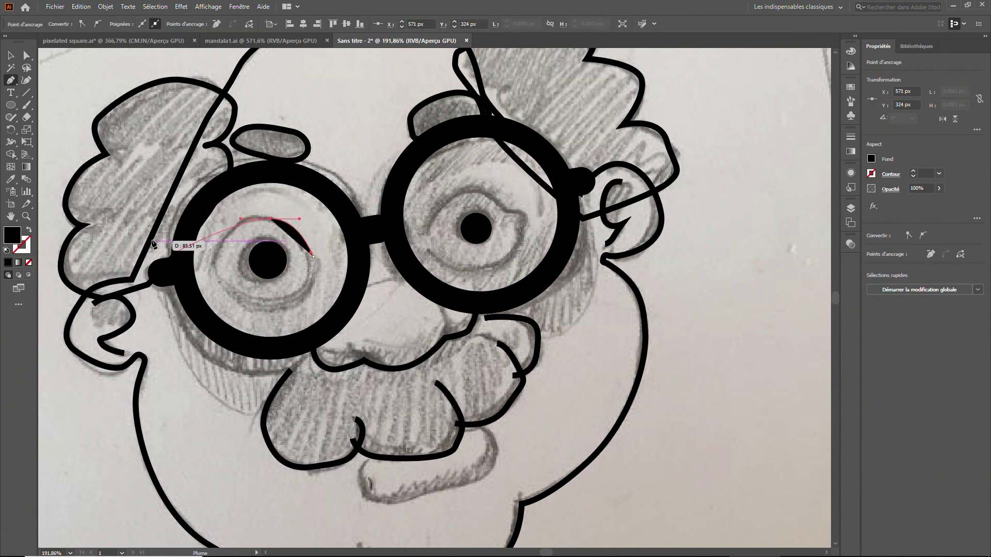
click(28, 230)
drag(214, 263, 215, 283)
drag(266, 299, 299, 298)
click(322, 262)
click(312, 256)
- Trace the right eye's outline around its pupil as a closed, unfilled path and deselect it
click(422, 247)
mouse_move(521, 212)
mouse_down()
mouse_move(514, 190)
mouse_move(447, 201)
mouse_up()
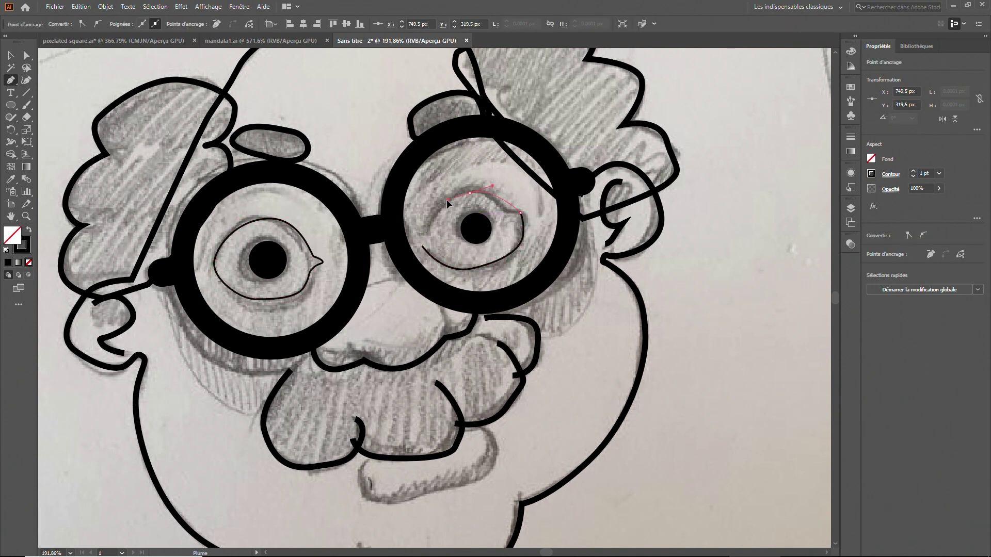
click(422, 246)
key(z)
drag(324, 272, 279, 273)
click(11, 55)
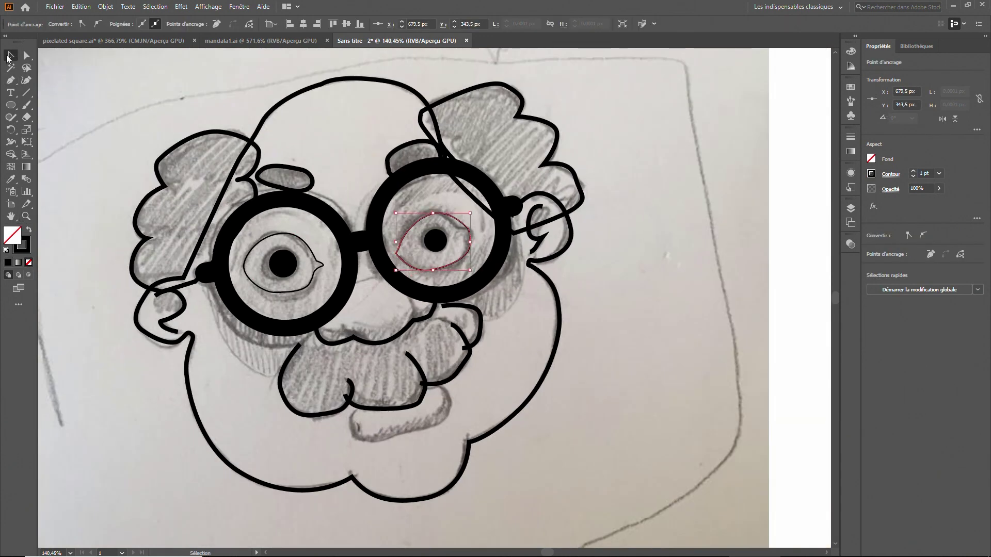
click(645, 330)
- Draw a rounded rectangle over the lower lip, tilt it to match the sketch and set its stroke weight to 6 pt
drag(11, 105, 46, 117)
mouse_move(604, 379)
mouse_down()
mouse_move(699, 412)
mouse_move(402, 413)
mouse_up()
click(10, 55)
drag(456, 394, 447, 378)
click(137, 24)
text(6)
click(645, 361)
click(27, 80)
click(686, 265)
key(Delete)
click(11, 55)
click(628, 388)
- Apply the default white fill and black stroke to all traced shapes and set their stroke weight to 3 pt
key(ctrl+a)
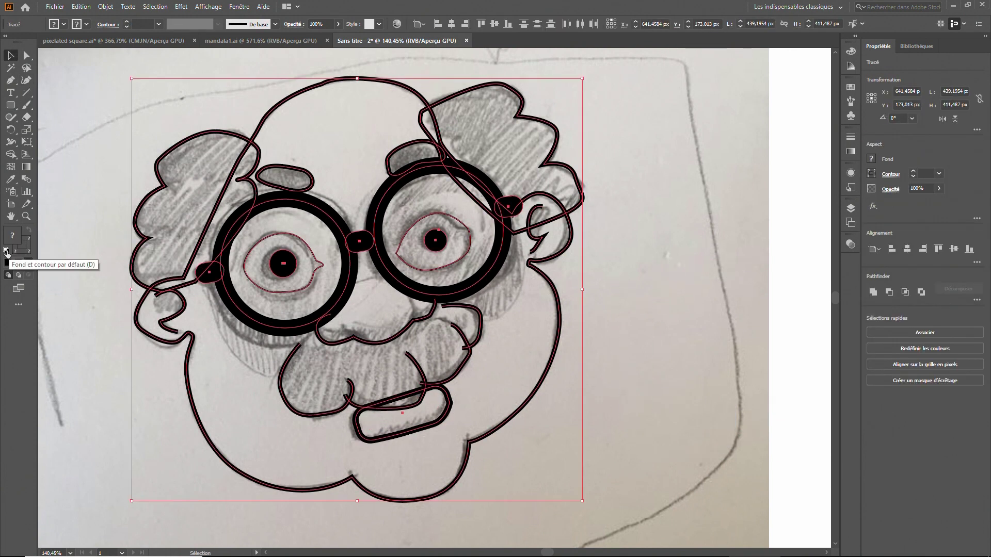
click(6, 250)
click(126, 22)
click(126, 22)
click(619, 356)
- Remove the white fill from the open curves of the moustache lobes
click(444, 357)
click(29, 262)
click(281, 382)
click(28, 262)
click(416, 364)
click(29, 262)
click(466, 358)
- Send the right and left hair tufts behind the face shape
click(511, 295)
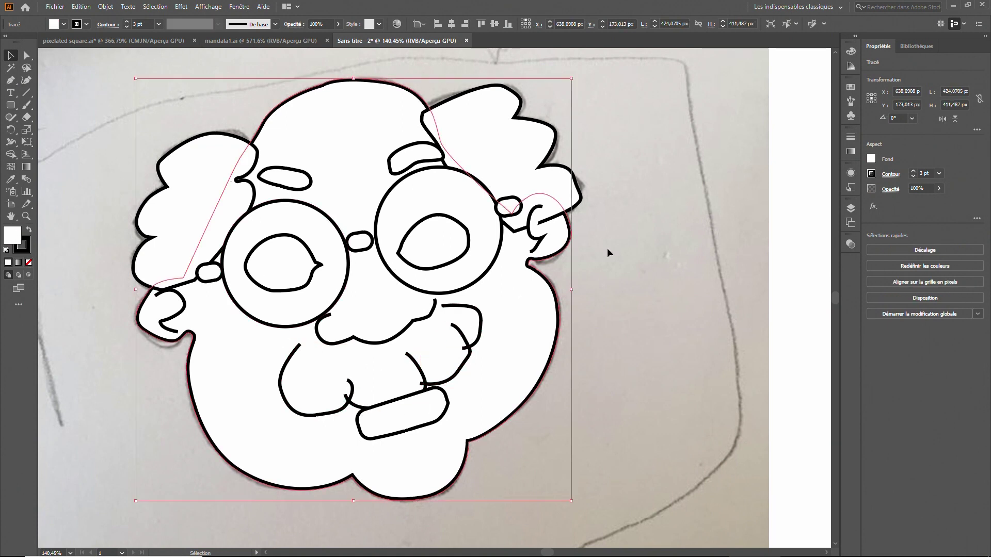
right_click(526, 173)
click(679, 362)
right_click(201, 211)
click(377, 402)
click(620, 372)
- Reshape the upper left side of the skull into a rounder curve with the Curvature tool and deselect it
click(231, 192)
click(26, 80)
drag(219, 209, 192, 211)
drag(263, 123, 238, 135)
mouse_move(325, 84)
mouse_down()
mouse_move(297, 98)
mouse_move(313, 89)
mouse_up()
scroll(324, 208, down, 1)
scroll(325, 211, up, 1)
key(ctrl+shift+a)
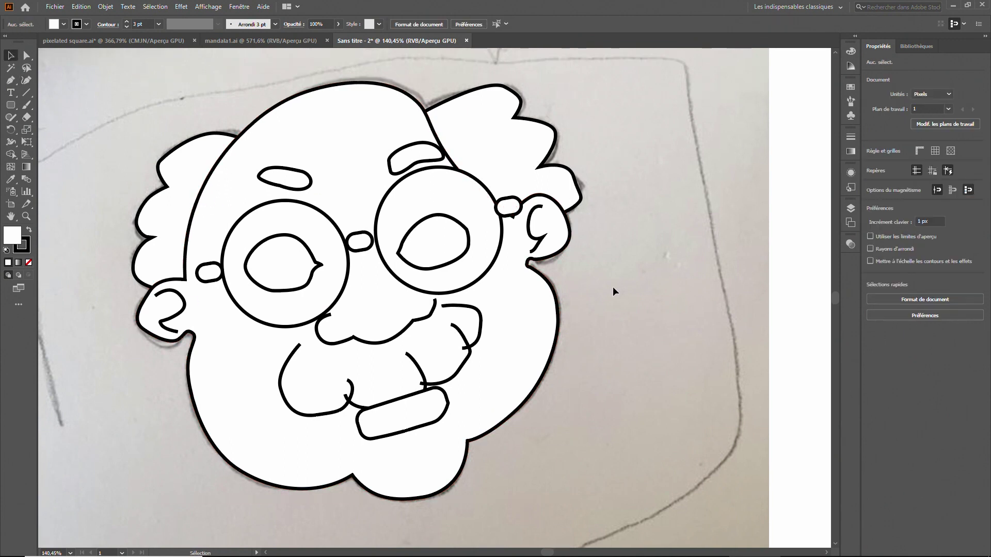
- Draw a rounded square on the blank area beside the face, thicken its stroke and expand it into a 110 px outlined shape
mouse_move(342, 259)
mouse_down()
mouse_move(463, 361)
mouse_move(456, 372)
mouse_up()
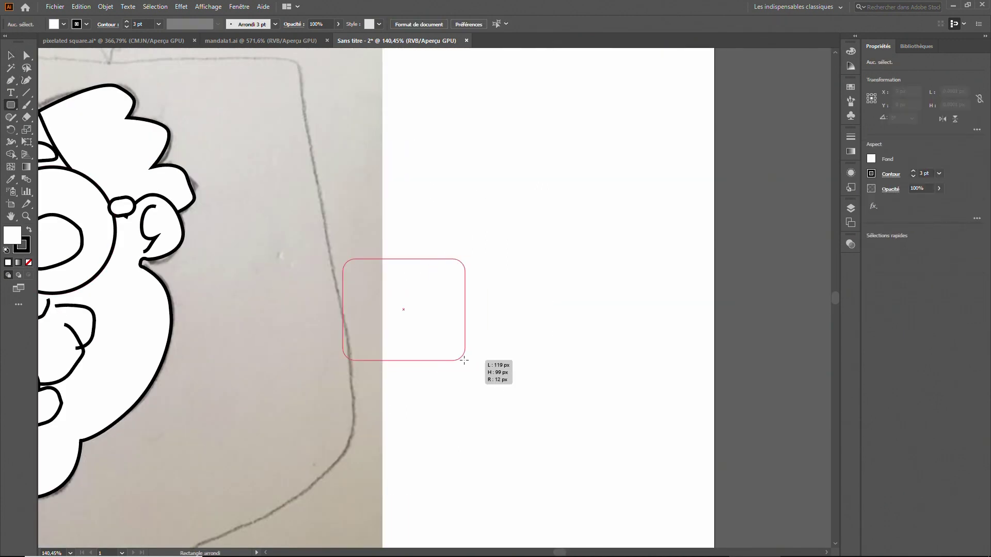
click(126, 21)
click(10, 55)
click(105, 7)
click(127, 120)
click(485, 245)
drag(430, 270, 388, 237)
click(448, 225)
click(24, 56)
key(ctrl+z)
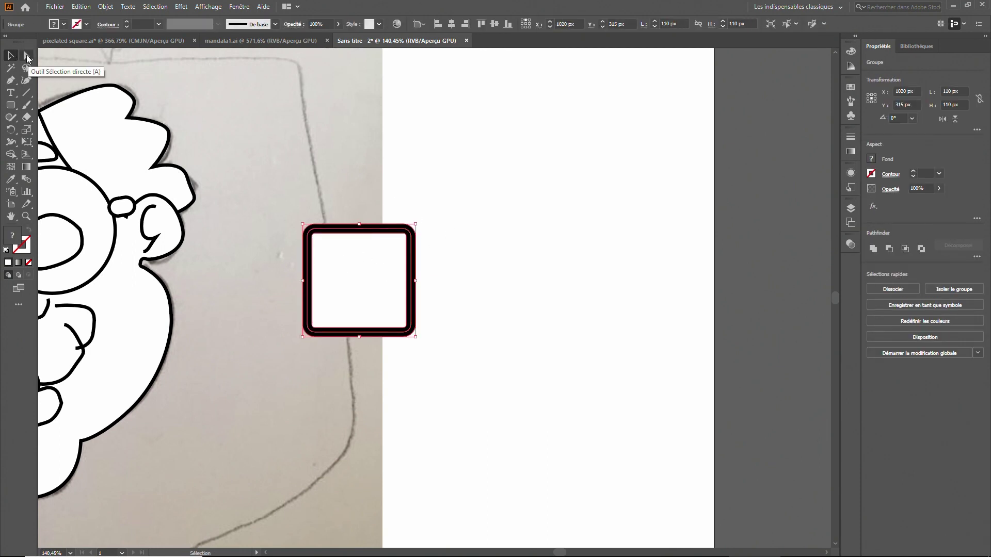
- Reshape the expanded square's outline through its anchor points with Direct Selection, and delete the test shape
click(365, 229)
key(Delete)
key(ctrl+z)
drag(368, 248, 290, 365)
drag(300, 382, 359, 316)
drag(336, 330, 349, 231)
click(11, 55)
key(Delete)
drag(561, 553, 545, 552)
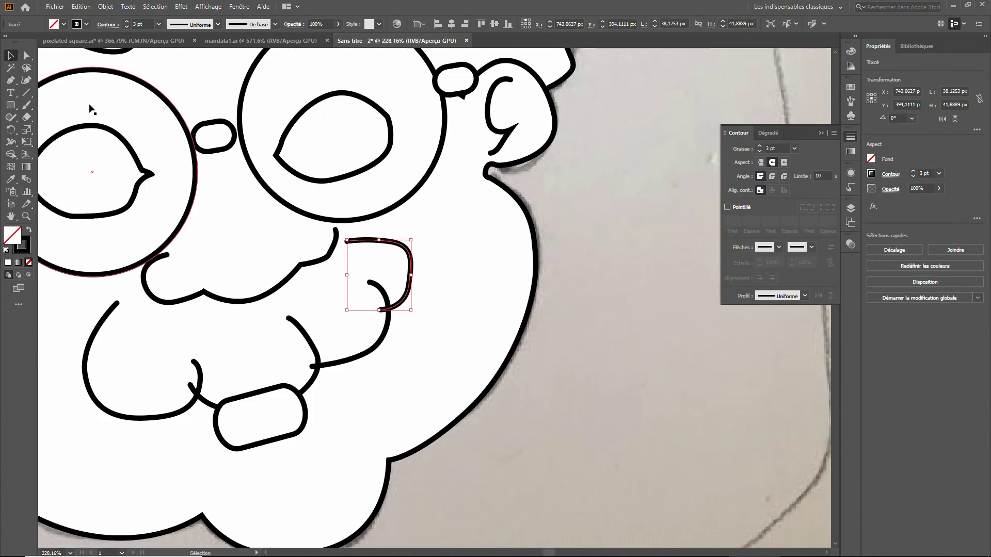
- Extend the upper right moustache curve with the Pen tool across the nose and join it to the start of the left lobe
click(10, 81)
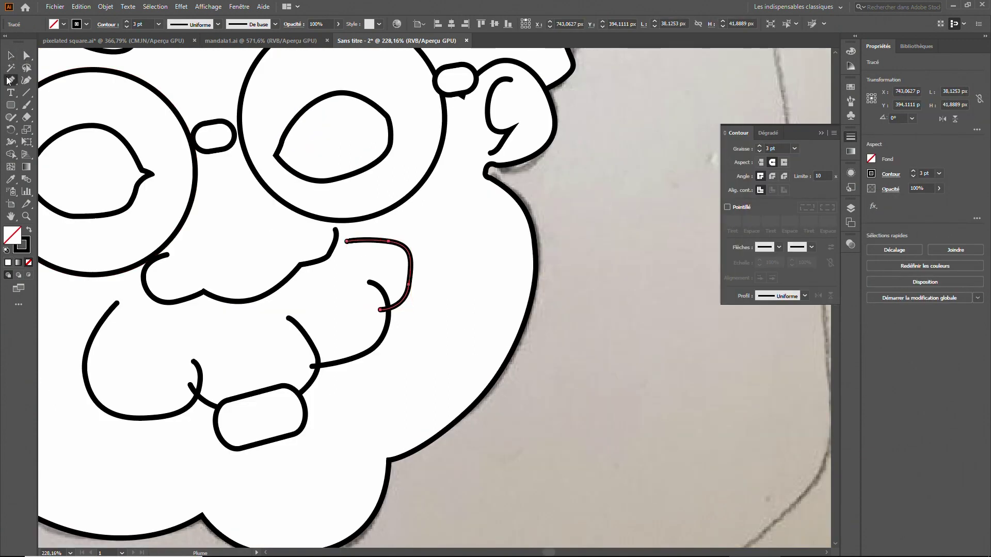
click(347, 242)
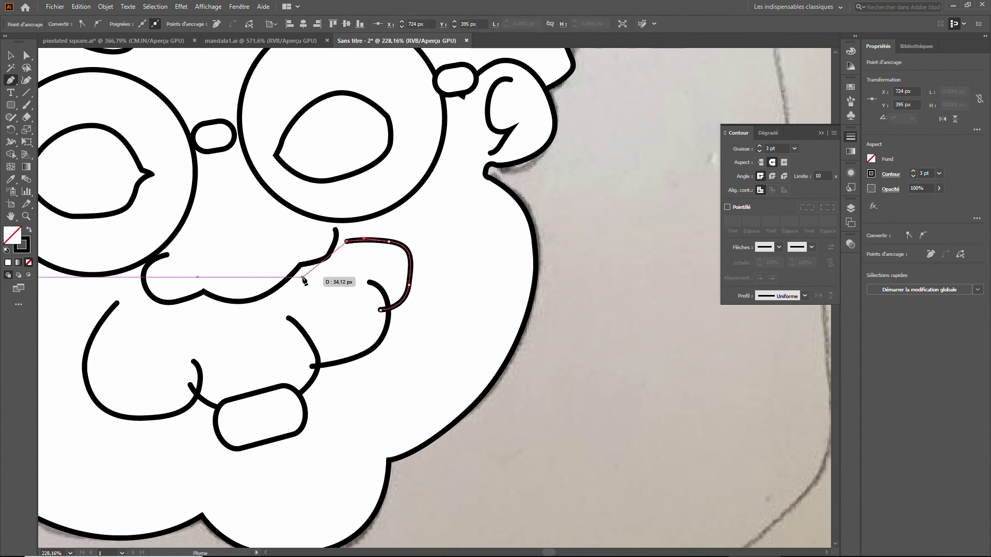
click(268, 256)
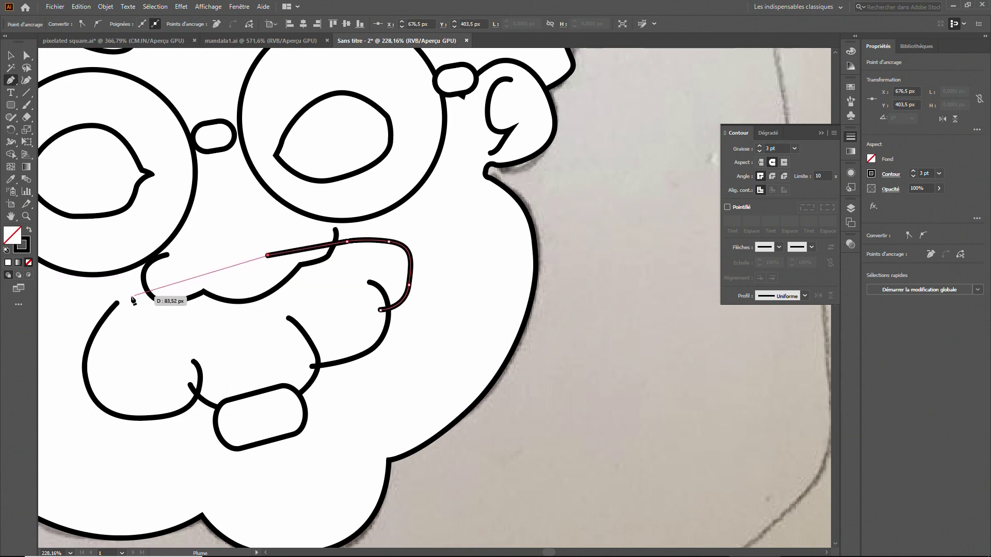
click(116, 304)
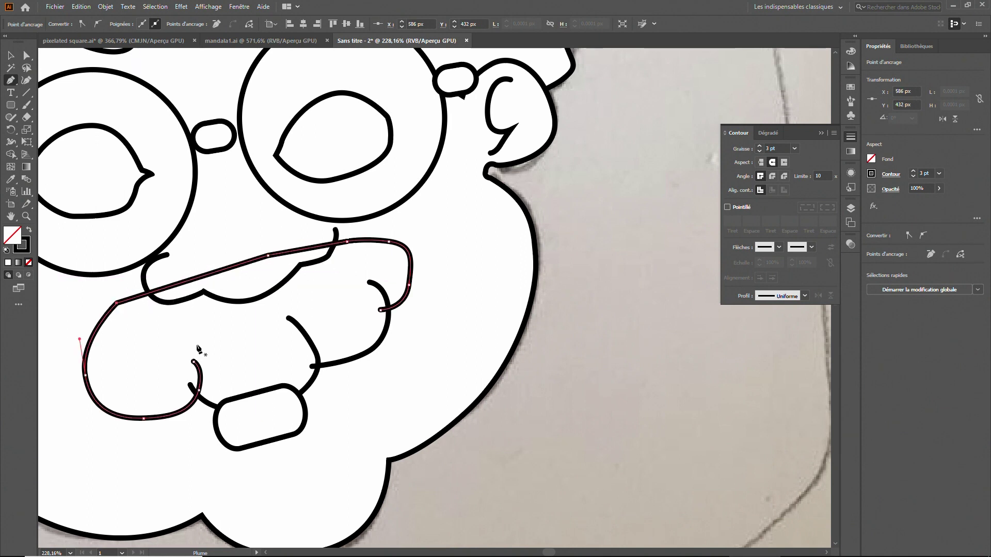
- Select the overlapping moustache curves together and build the moustache shape from them with the Shape Builder tool
click(11, 55)
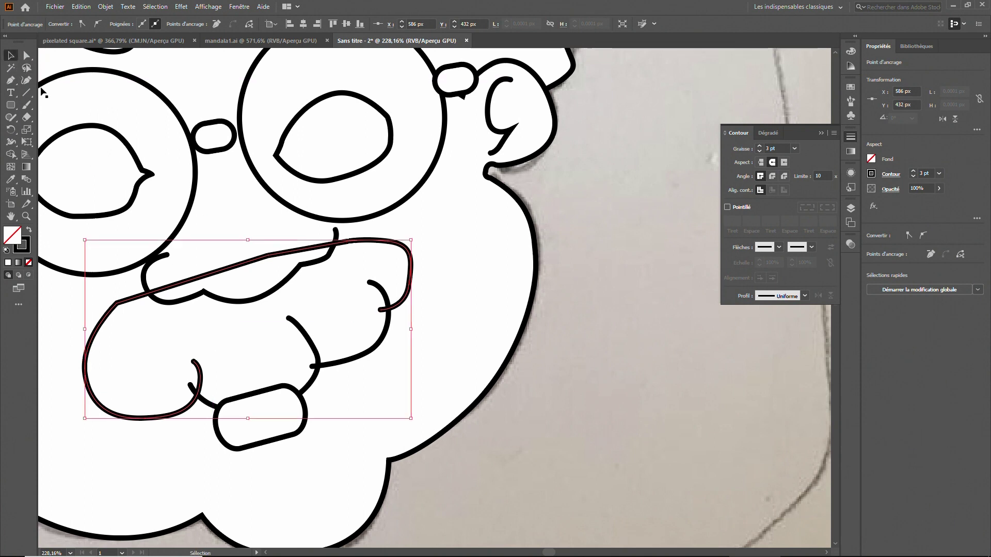
click(413, 376)
click(195, 388)
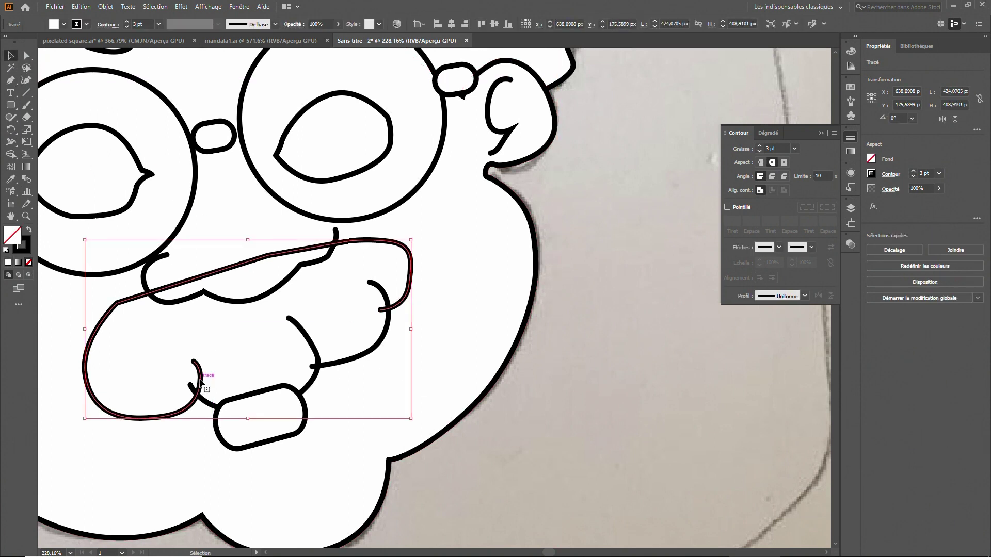
shift+click(321, 358)
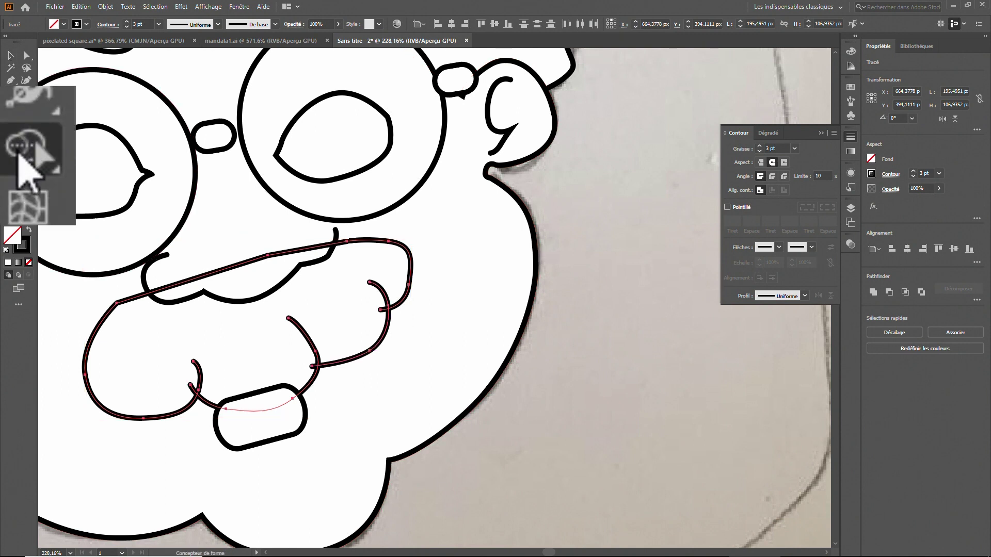
click(10, 154)
click(161, 370)
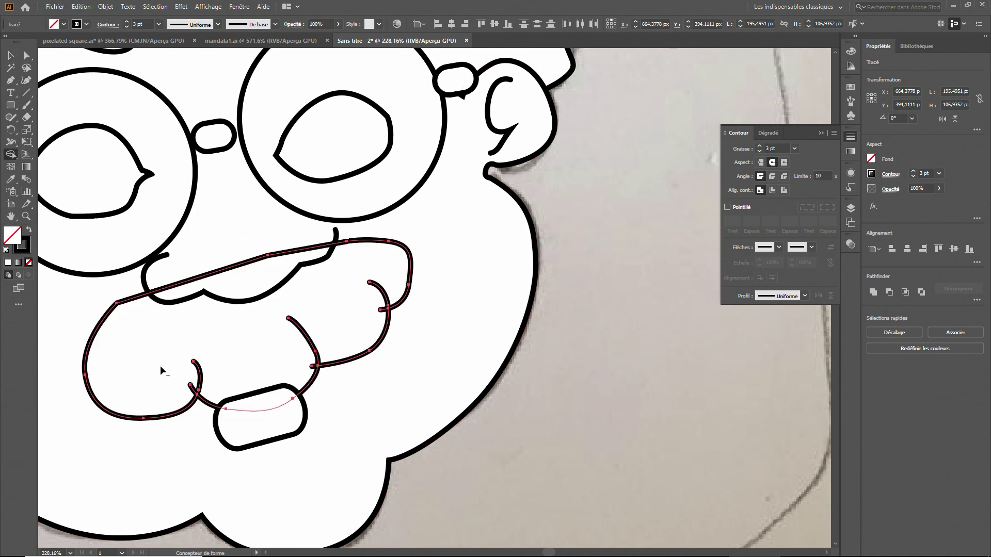
- Delete the short overhanging curve ends where the moustache lobes cross
click(11, 57)
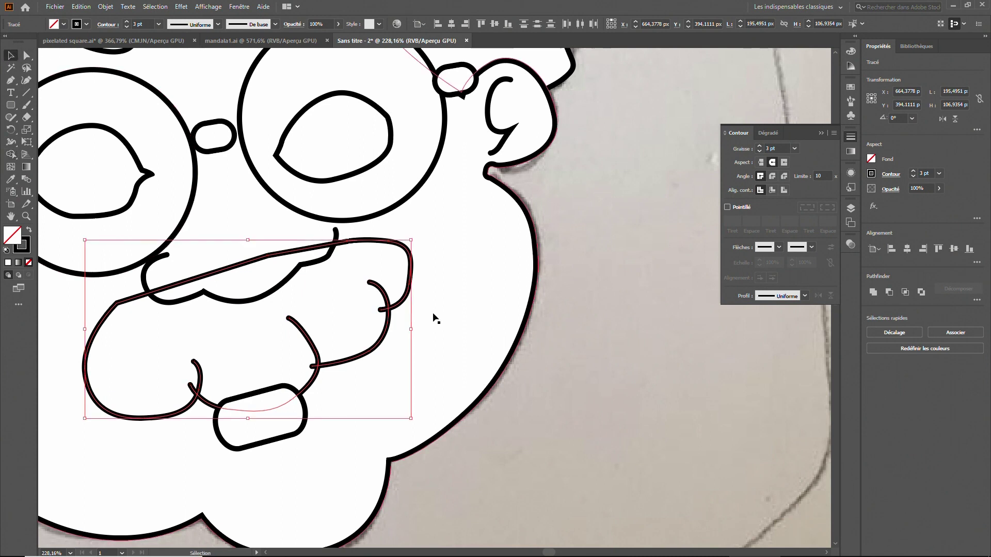
click(466, 335)
click(389, 308)
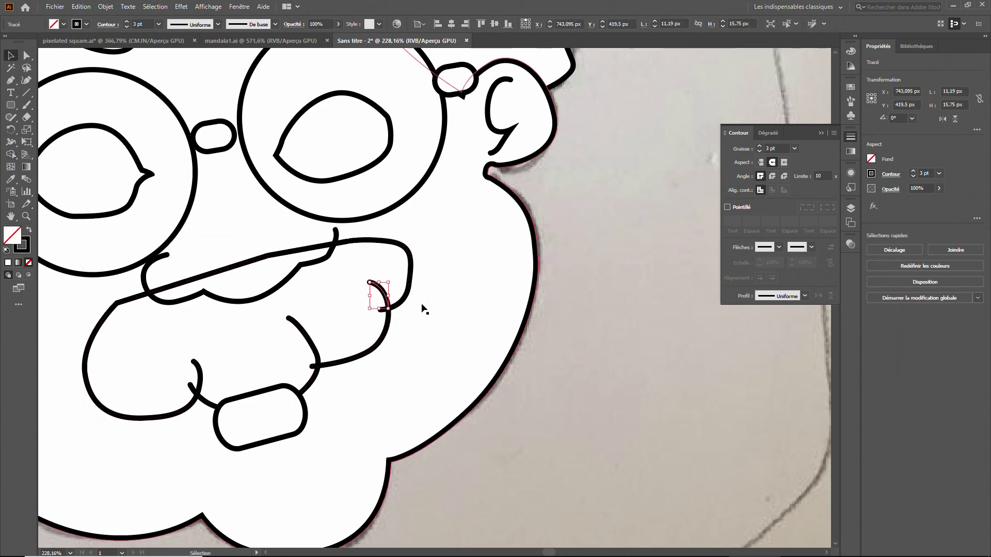
click(432, 302)
click(384, 293)
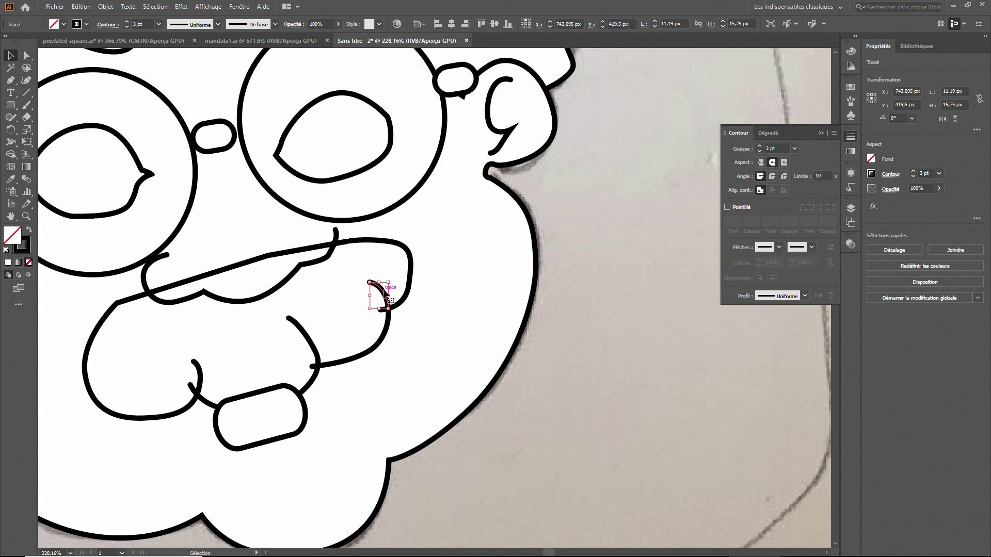
click(391, 313)
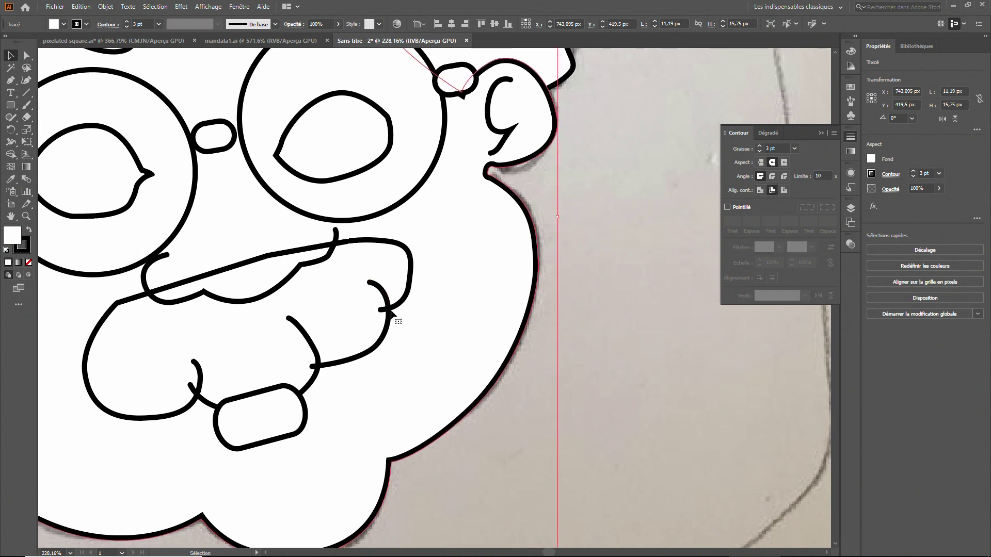
click(382, 311)
key(Delete)
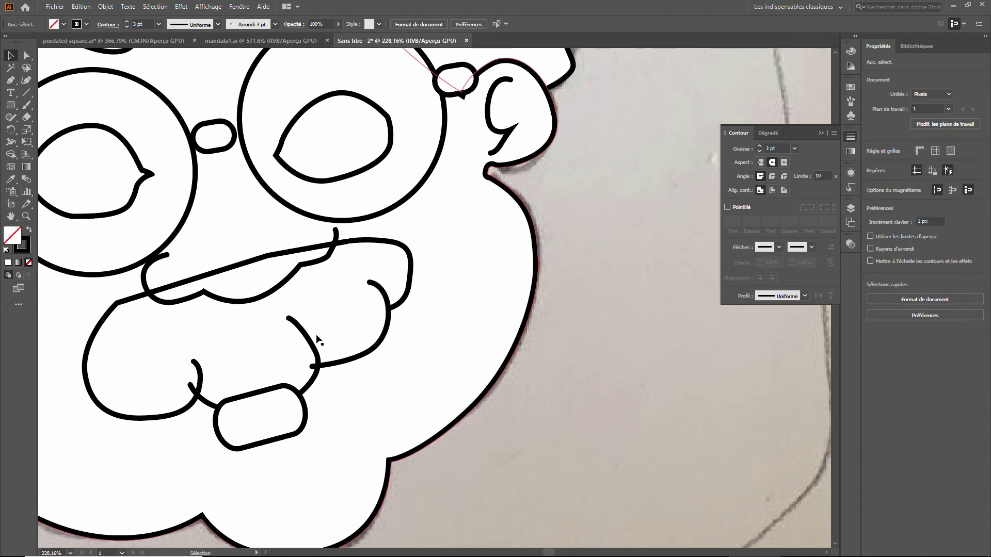
click(313, 367)
key(Delete)
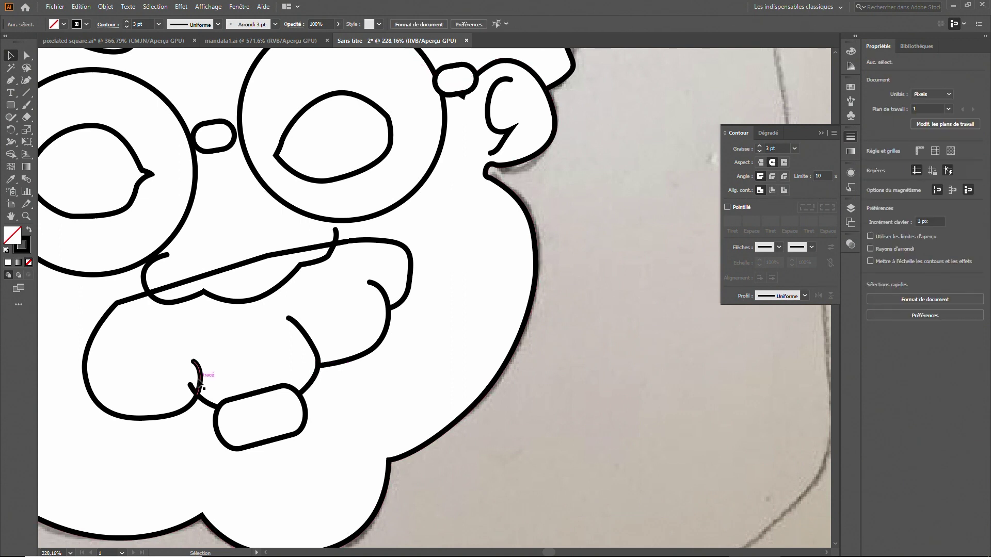
click(193, 388)
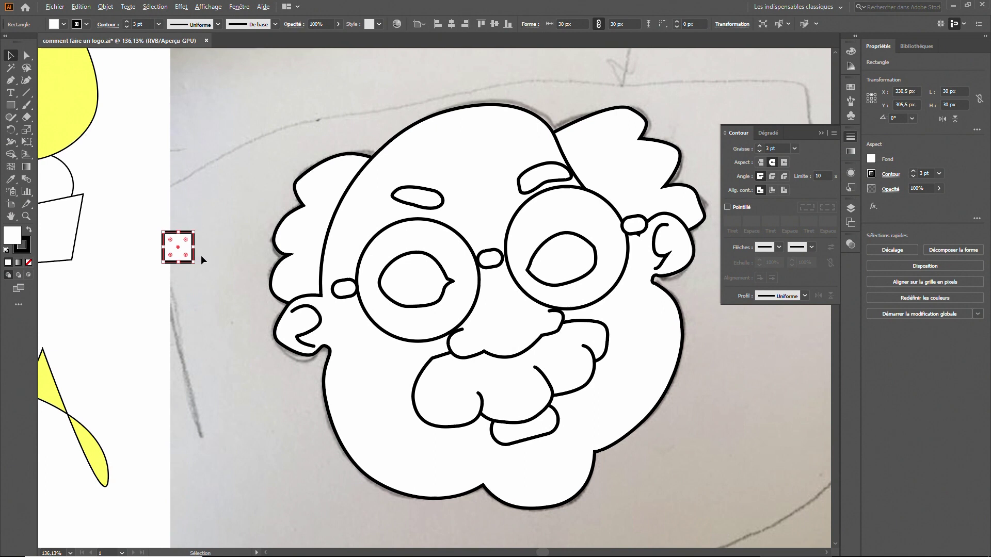
- Duplicate the 30 px square downward beside the face to make a column of six squares
drag(193, 256, 196, 479)
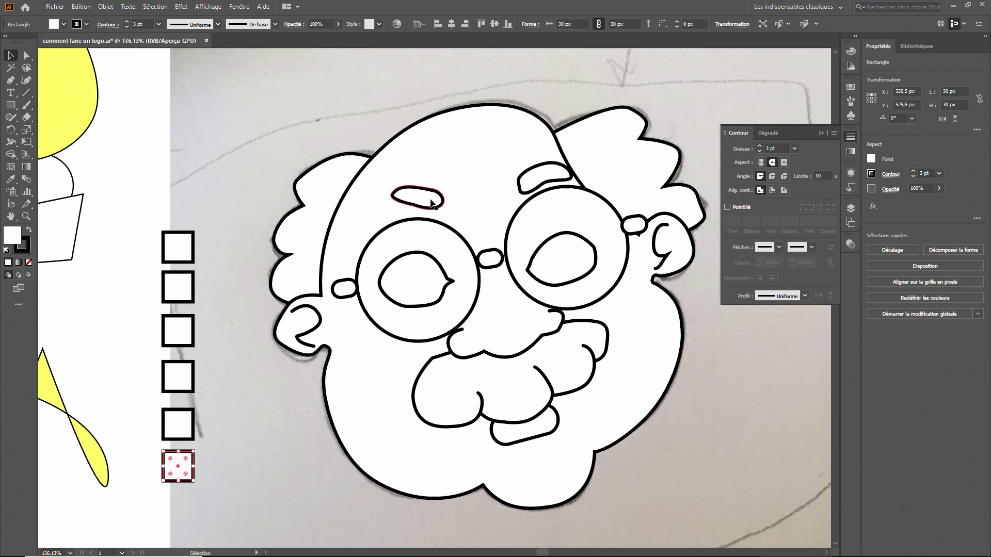
- Browse the most popular Adobe Color themes and add the clue-orange theme to the document swatches
click(238, 7)
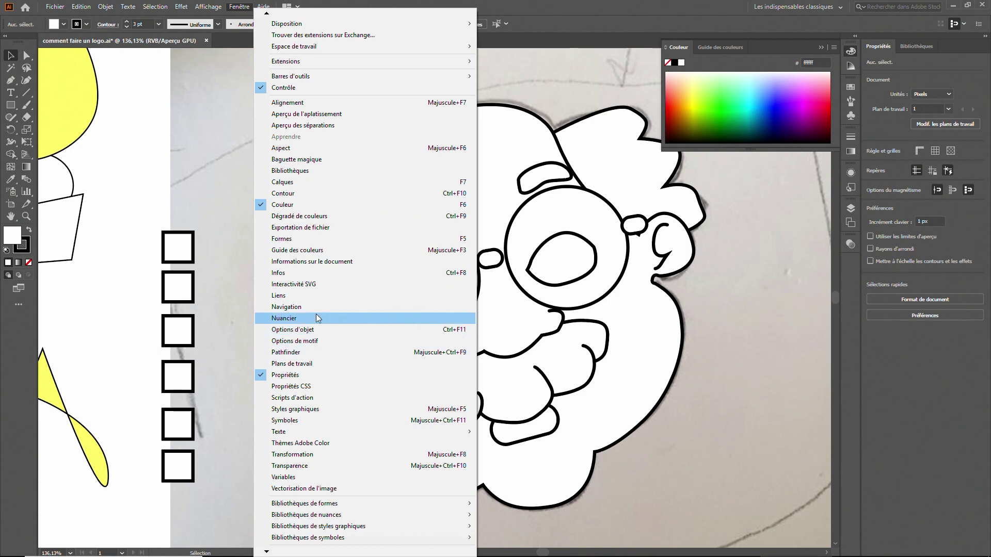
click(327, 443)
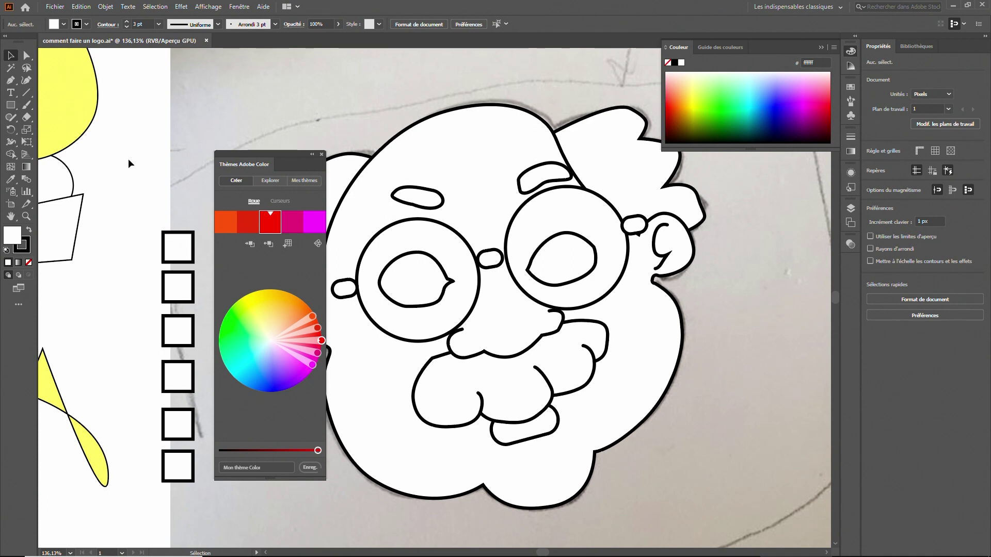
click(278, 181)
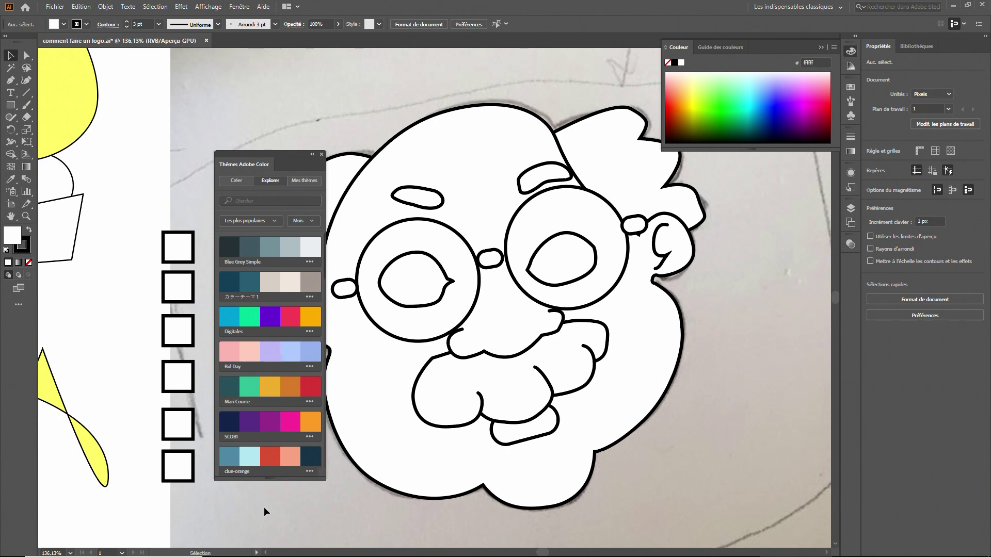
click(311, 472)
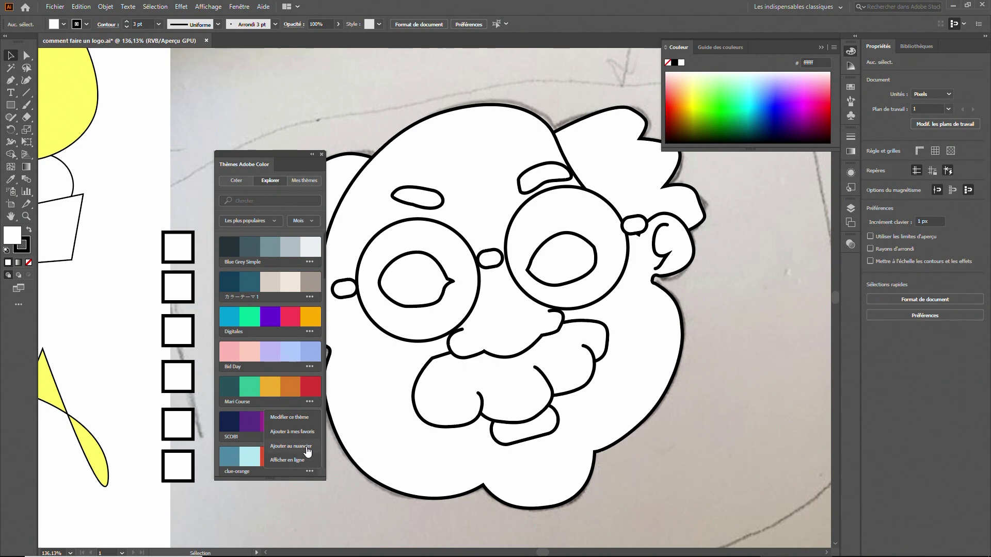
click(308, 450)
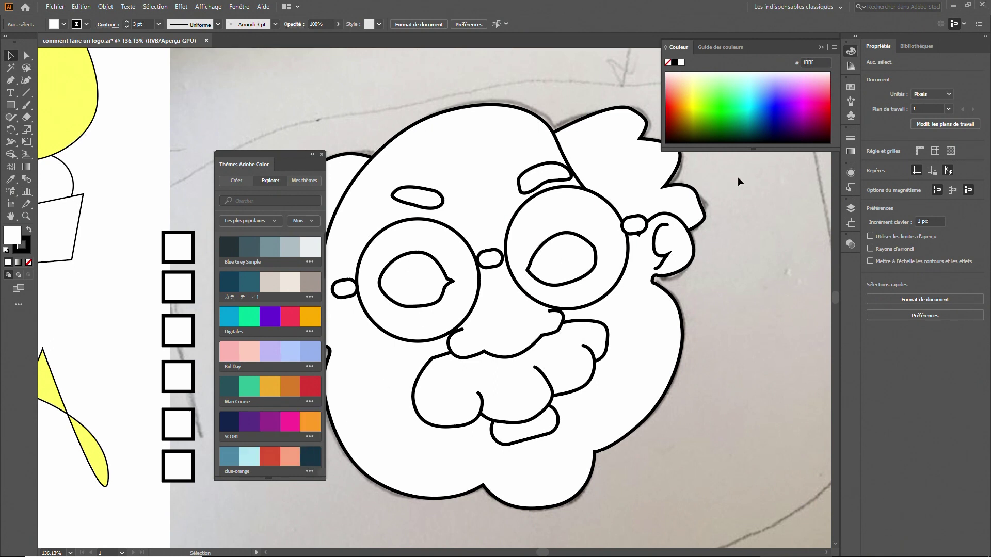
- Display the document swatches with the added theme colours and close the Adobe Color themes
click(721, 48)
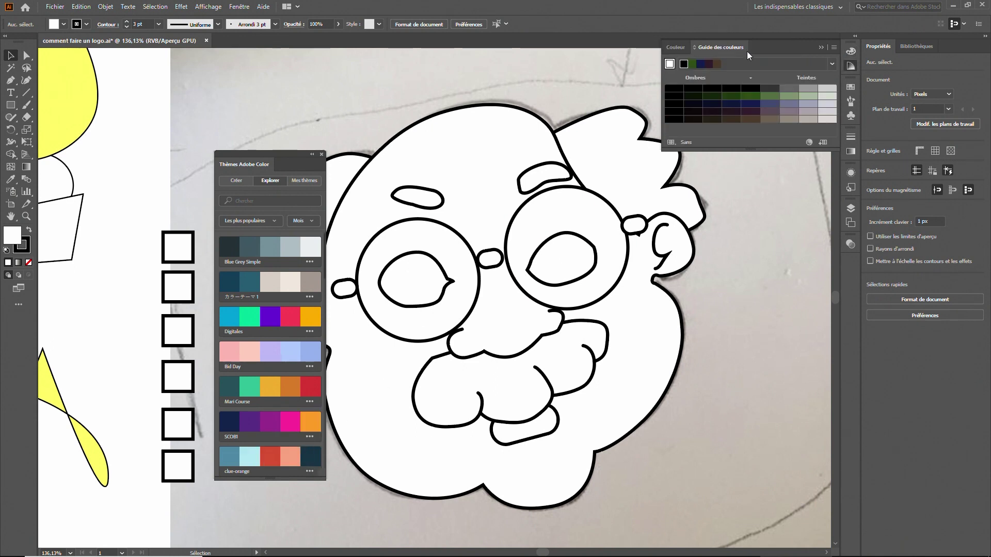
click(850, 88)
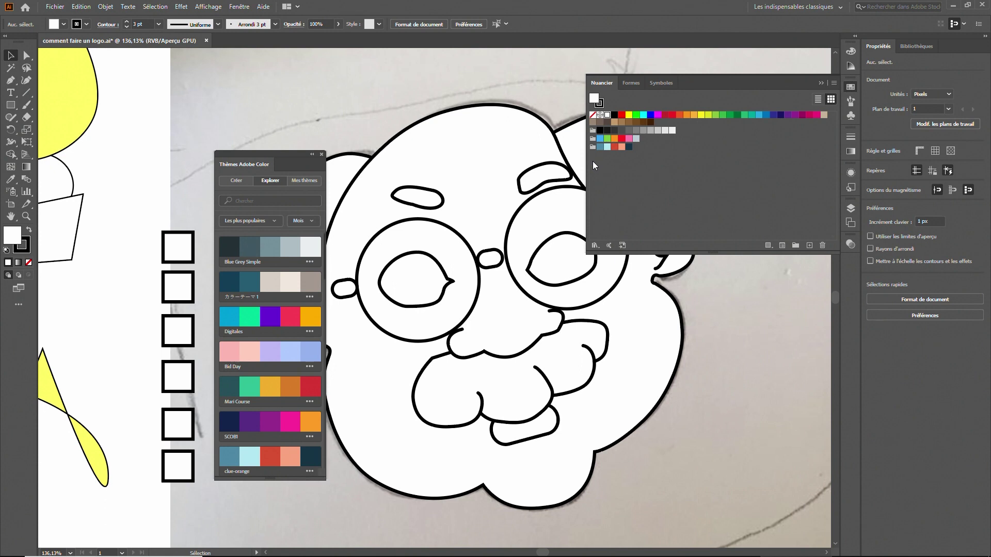
click(322, 154)
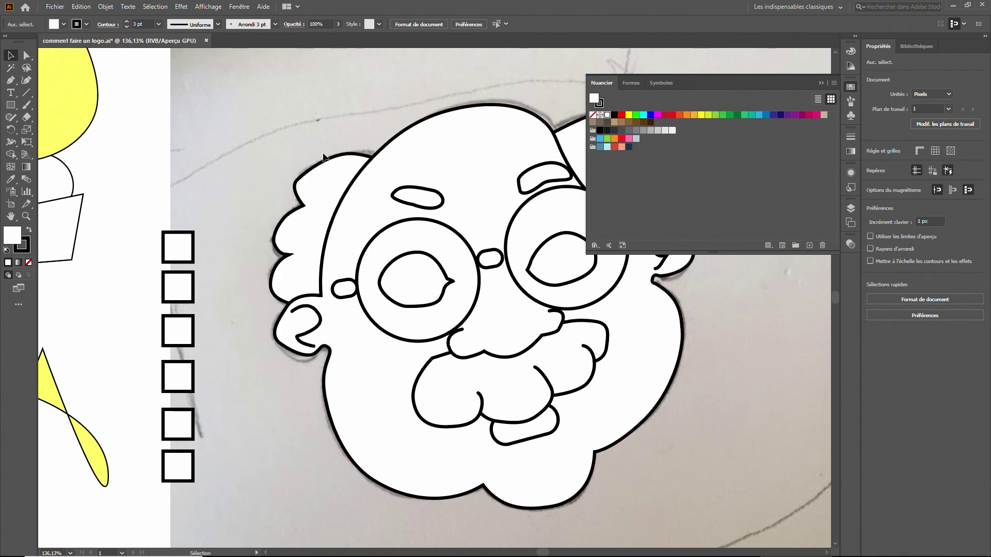
- Fill the upper five squares from top to bottom with the theme's steel blue, pale blue, red, salmon and salmon again
click(189, 259)
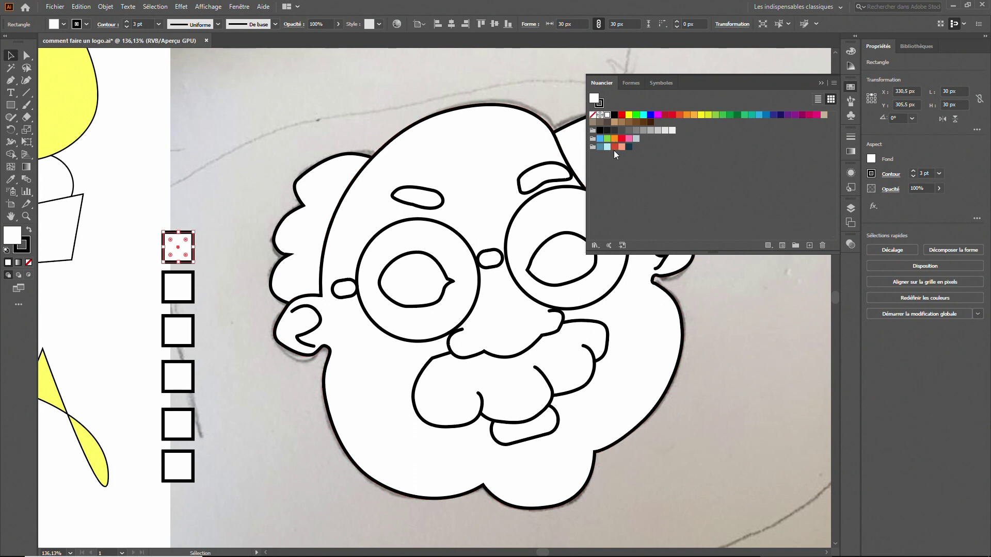
click(600, 147)
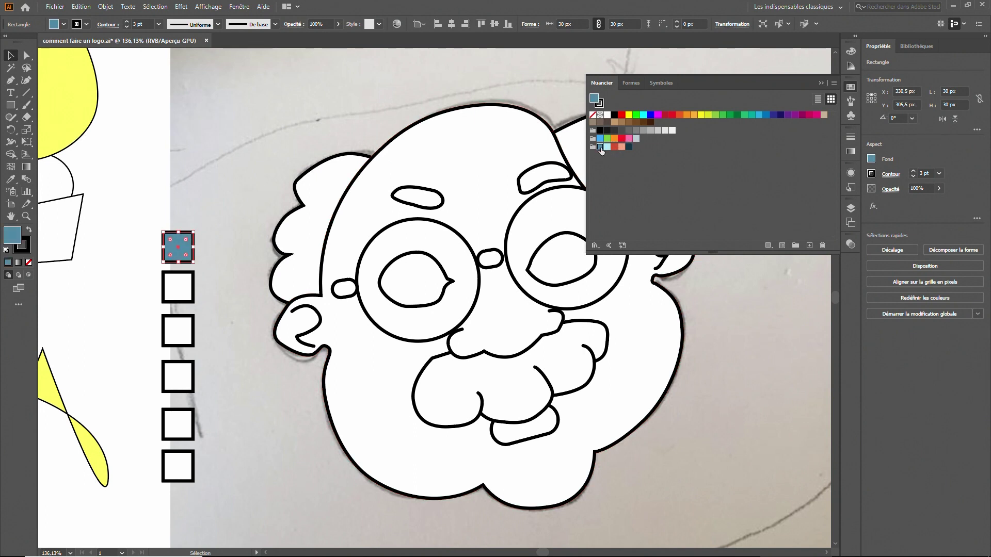
click(190, 287)
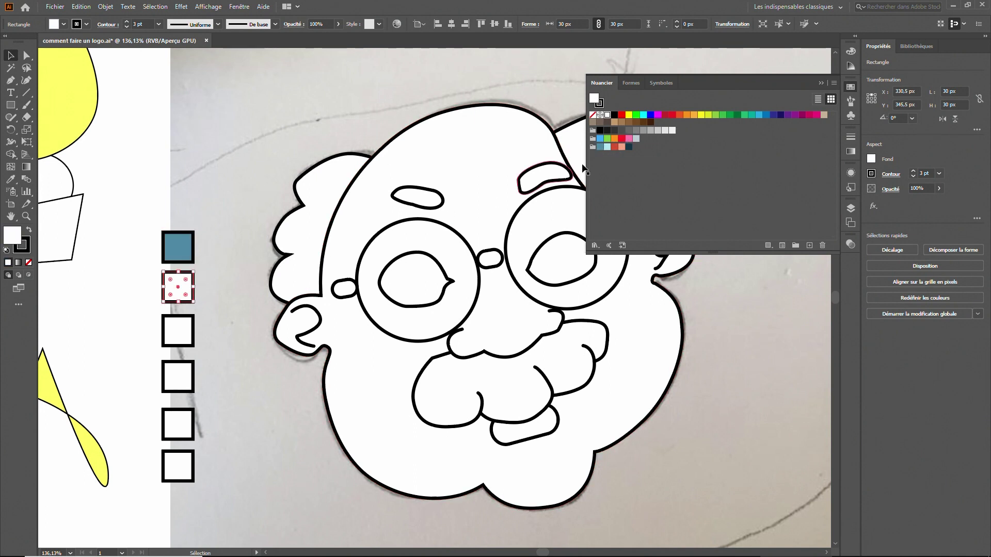
click(607, 147)
click(182, 329)
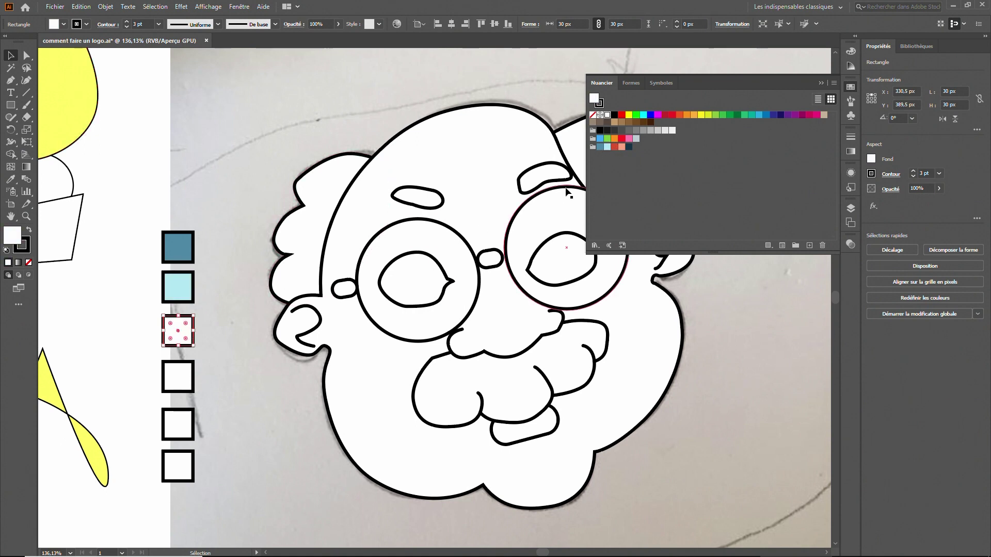
click(614, 147)
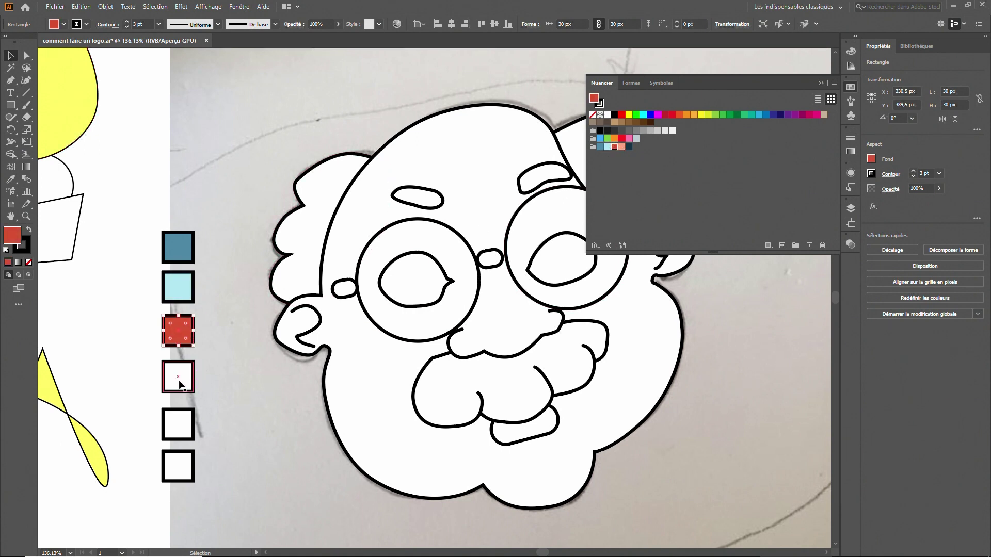
click(186, 386)
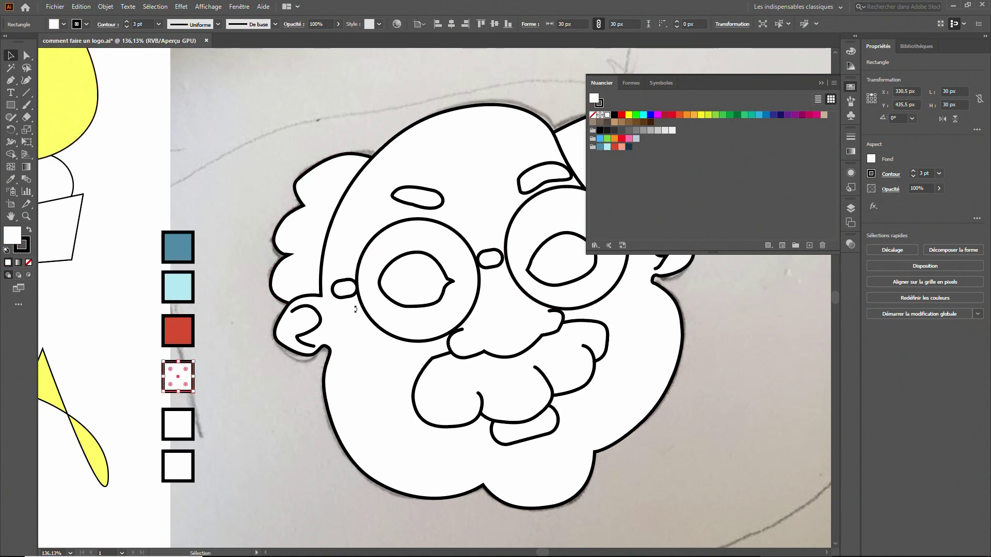
click(622, 148)
click(187, 421)
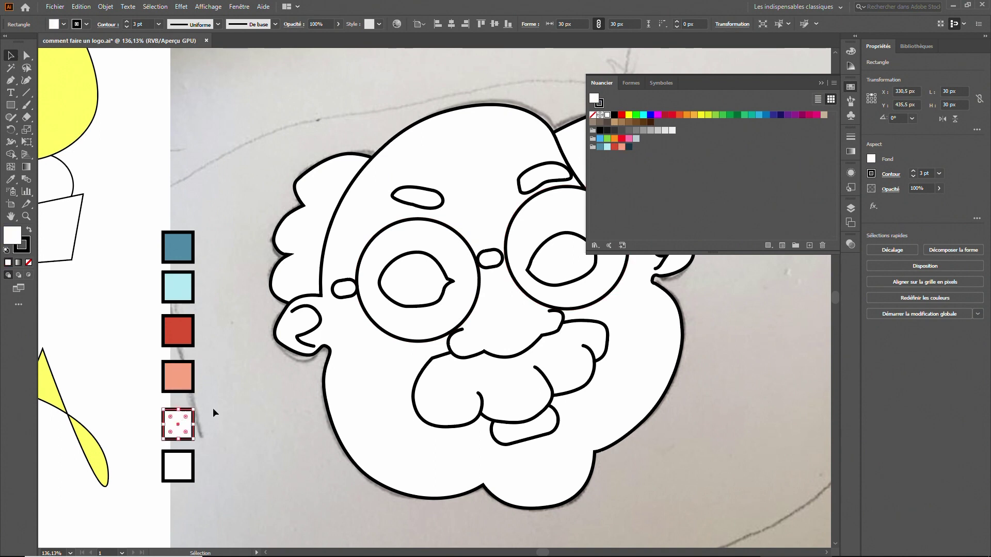
click(622, 148)
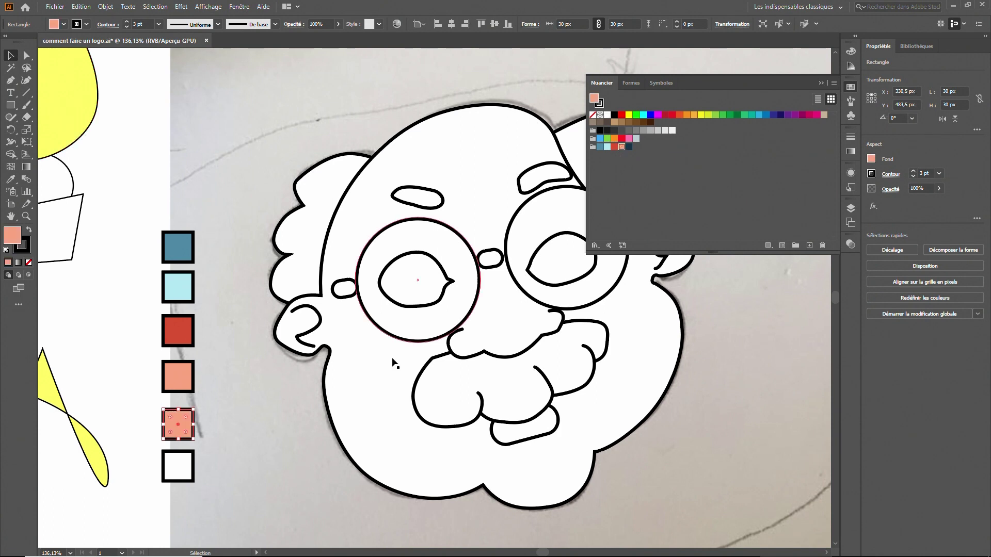
- Fill the lowest palette square with the theme's dark blue and hide the sketch layer Calque 1
click(177, 475)
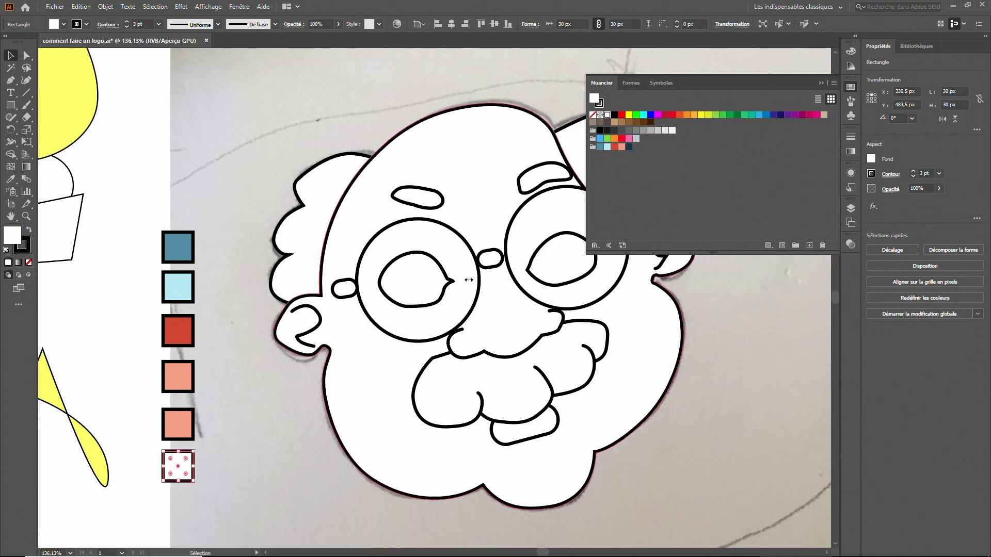
click(629, 147)
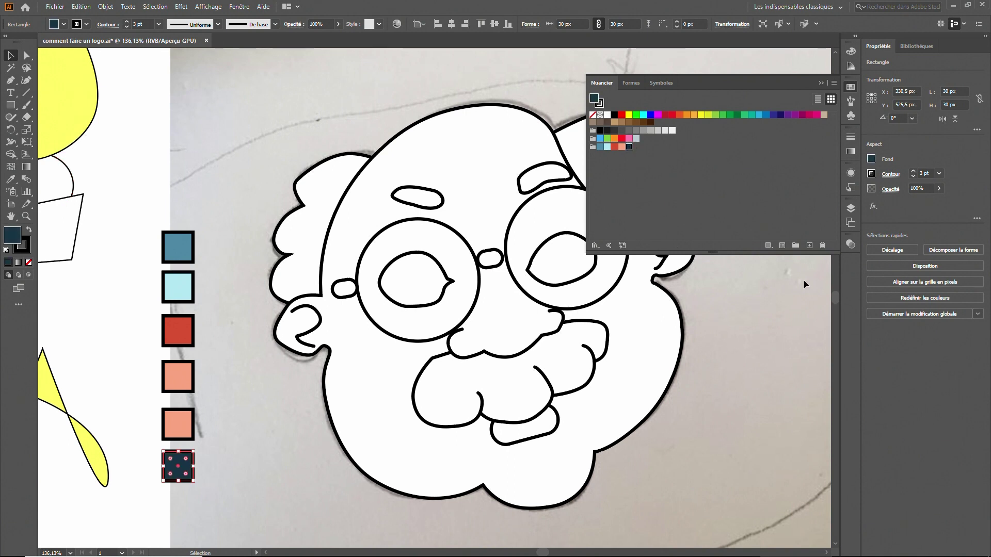
click(850, 208)
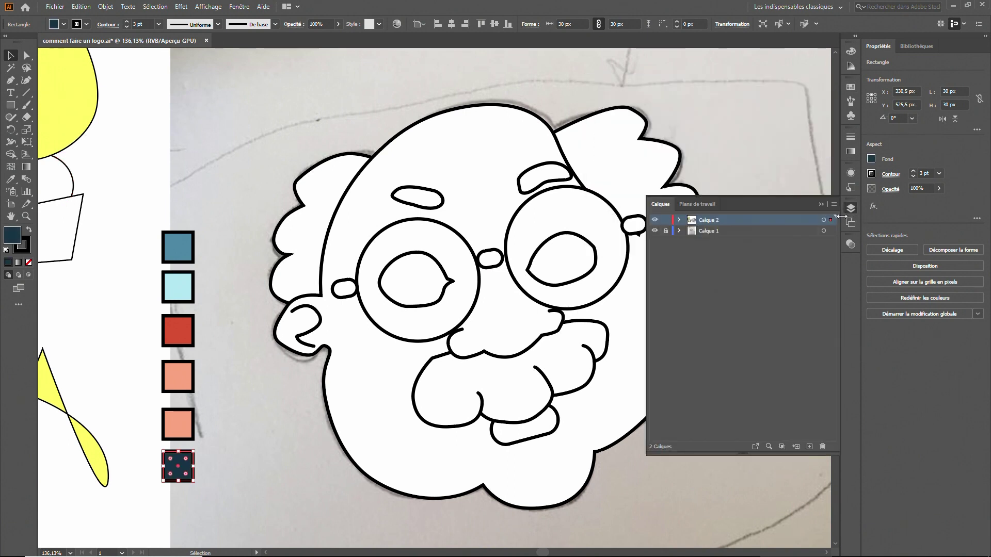
click(654, 231)
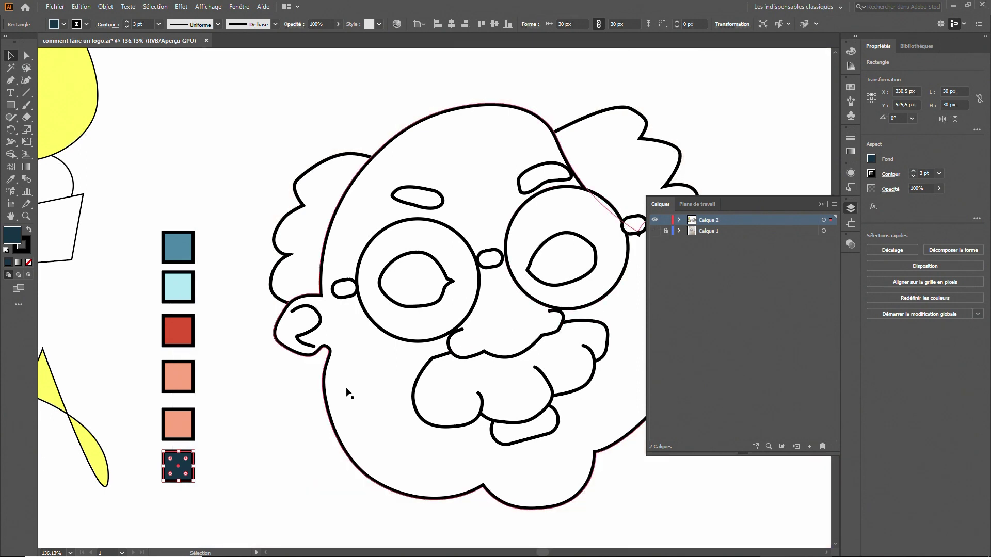
- Close the layer list and try removing the fill from all the traced face paths at once
click(293, 398)
drag(283, 127, 649, 501)
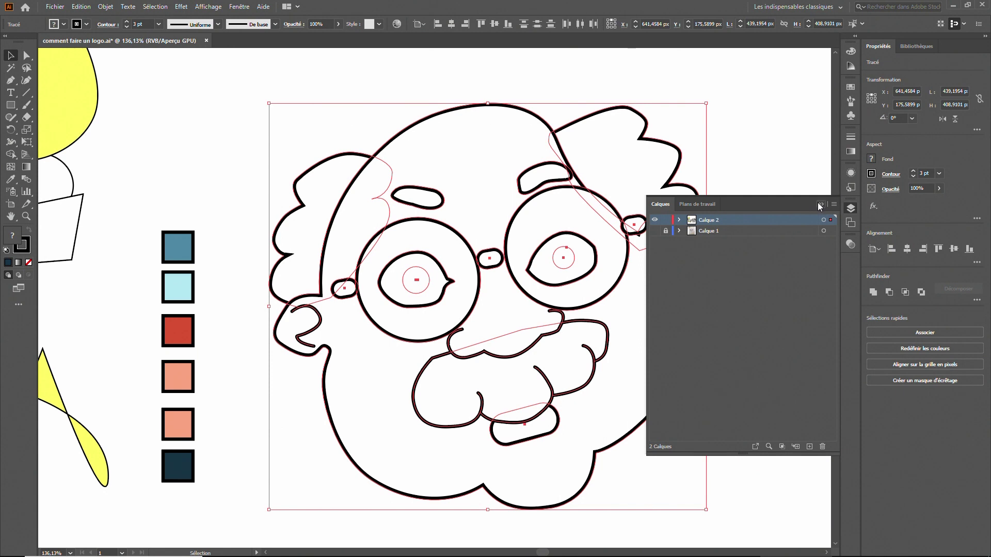
click(818, 205)
click(773, 353)
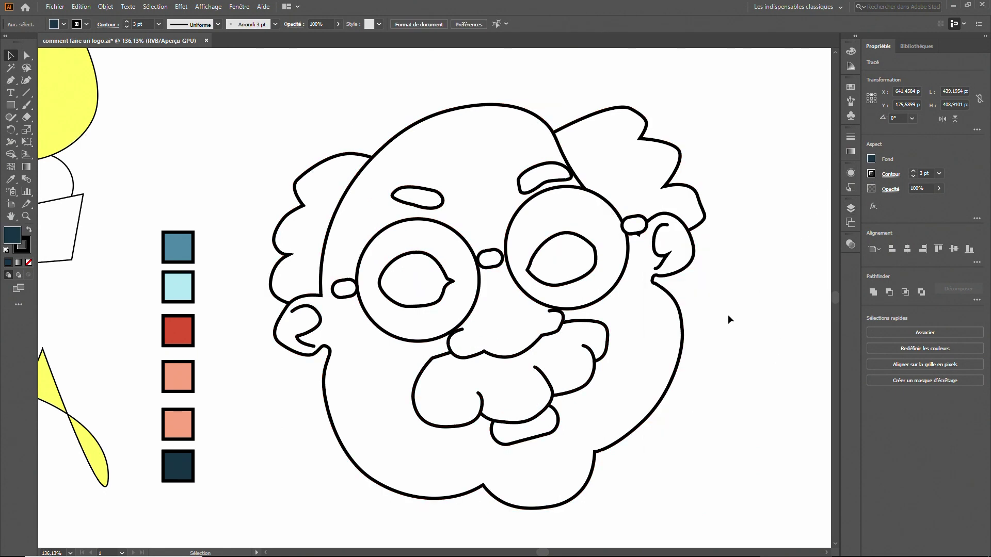
drag(286, 107, 757, 530)
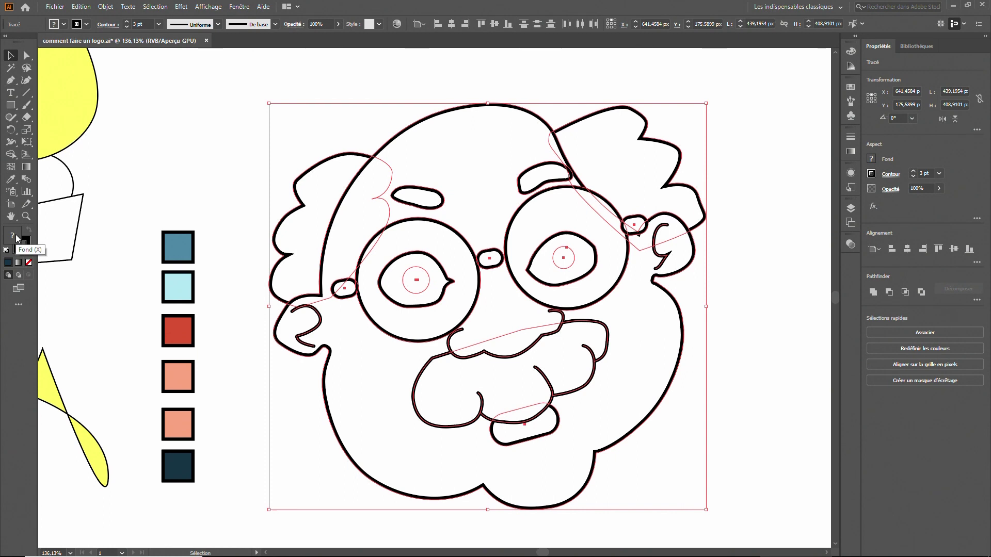
click(23, 249)
click(29, 264)
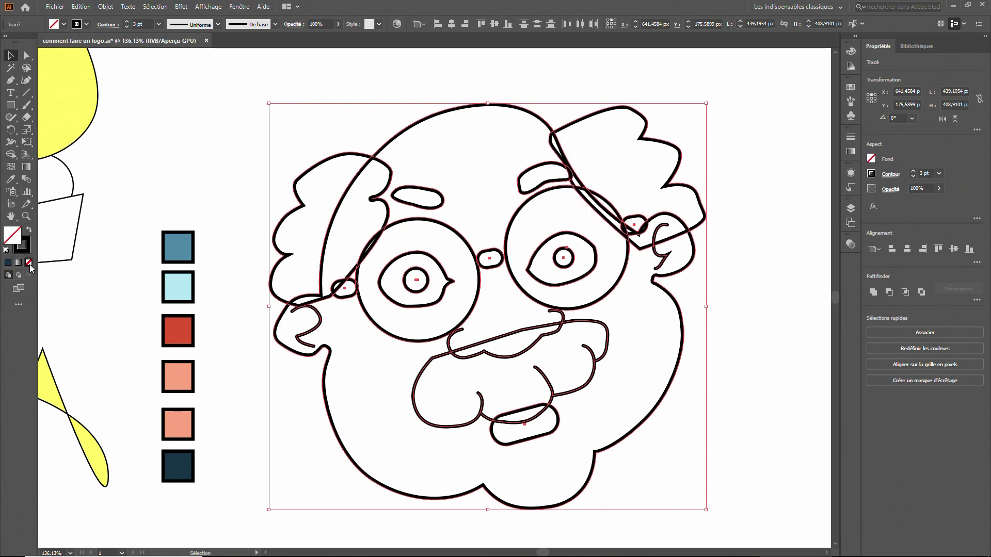
click(256, 360)
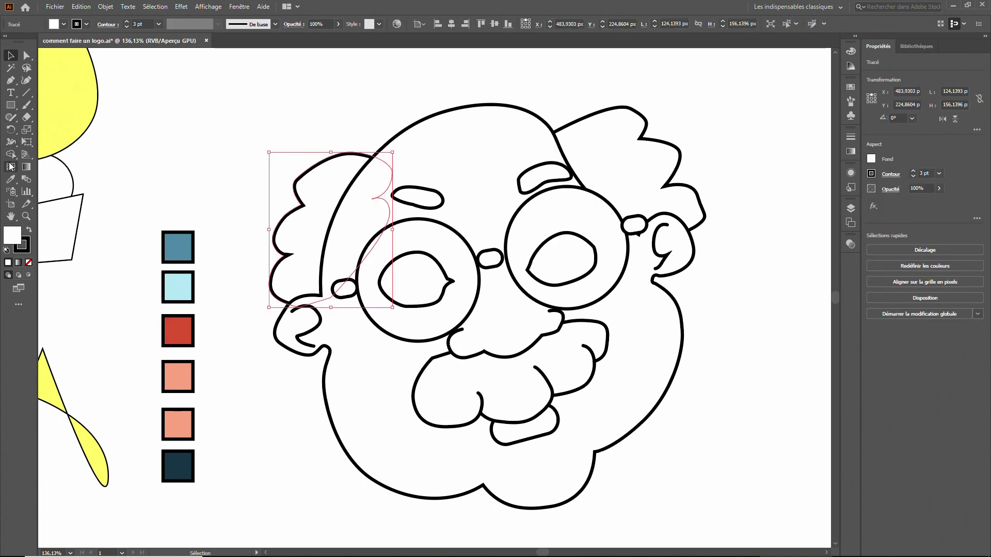
- Fill the left hair tuft with the red sampled from the palette square and darken it to a deep maroon
click(10, 179)
click(179, 328)
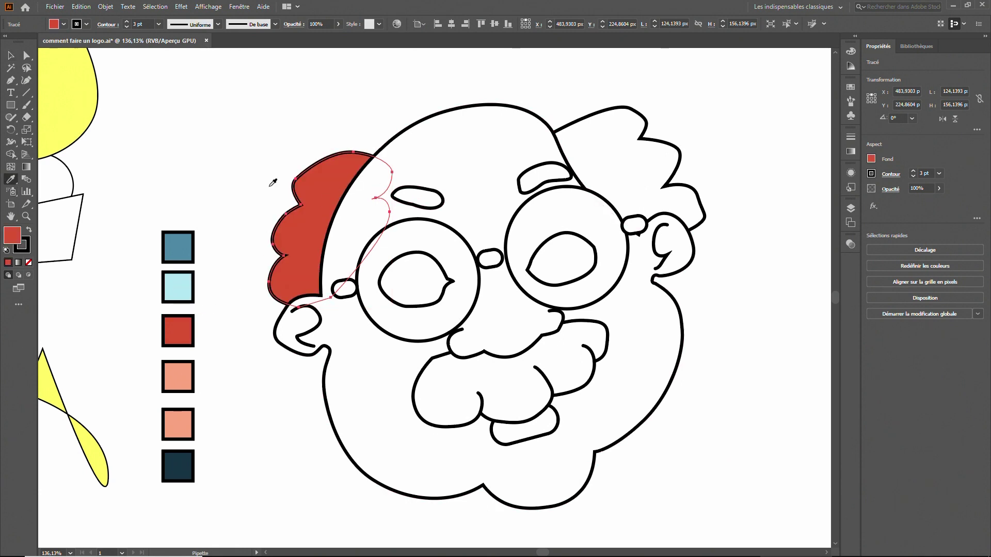
click(12, 55)
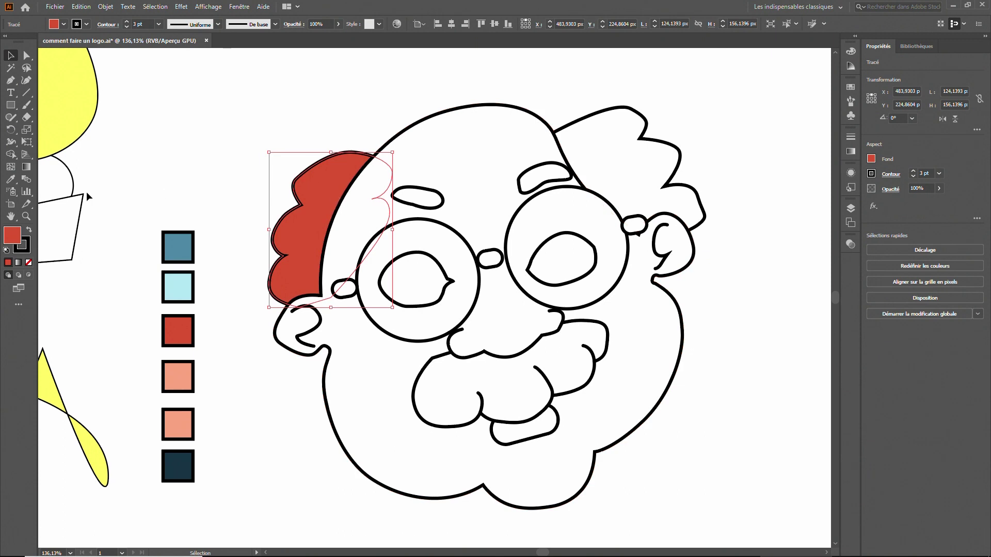
double_click(11, 240)
drag(390, 266, 404, 309)
click(510, 238)
- Fill the right hair tuft with the maroon sampled from the left tuft
click(603, 161)
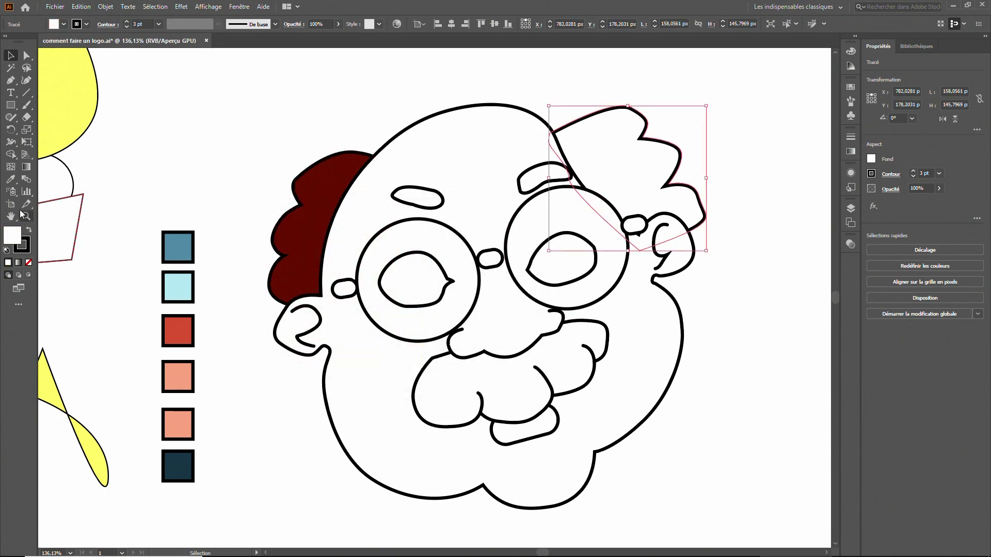
click(11, 180)
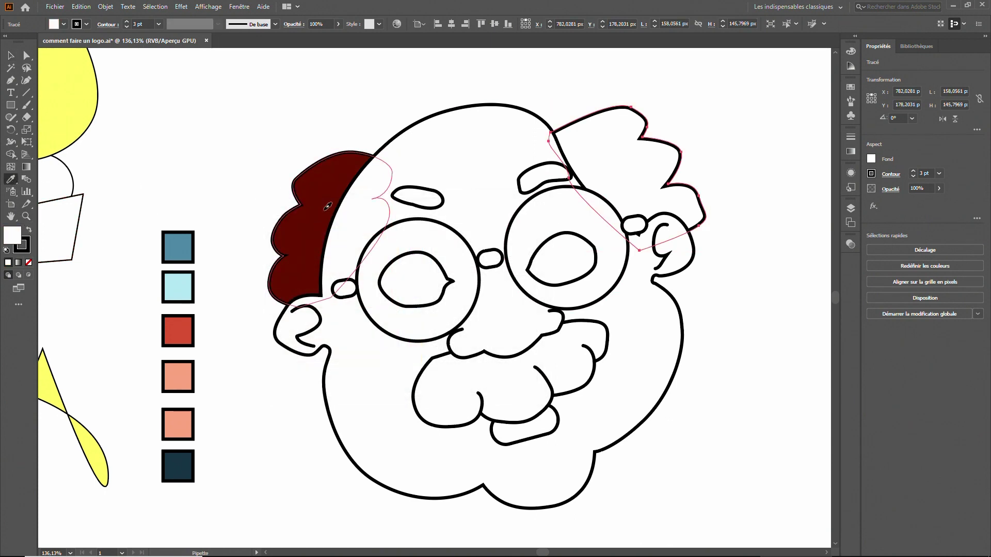
click(313, 213)
click(11, 55)
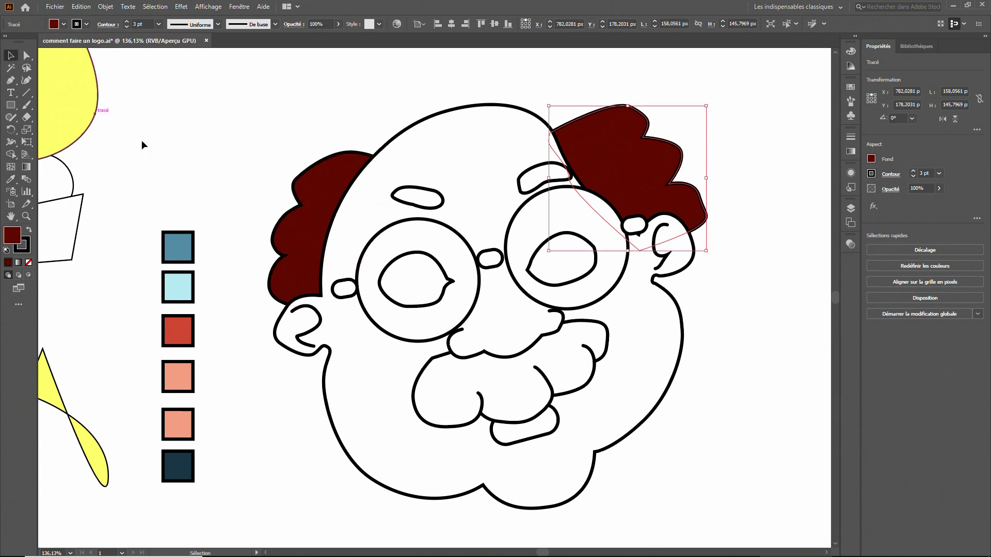
- Fill the main head shape with the salmon sampled from the palette squares
click(403, 167)
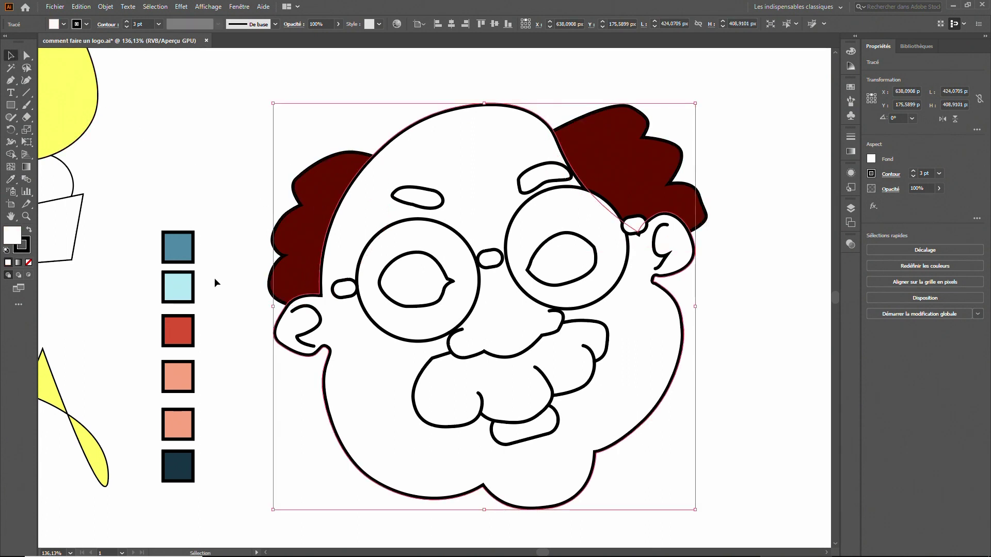
click(14, 182)
click(182, 413)
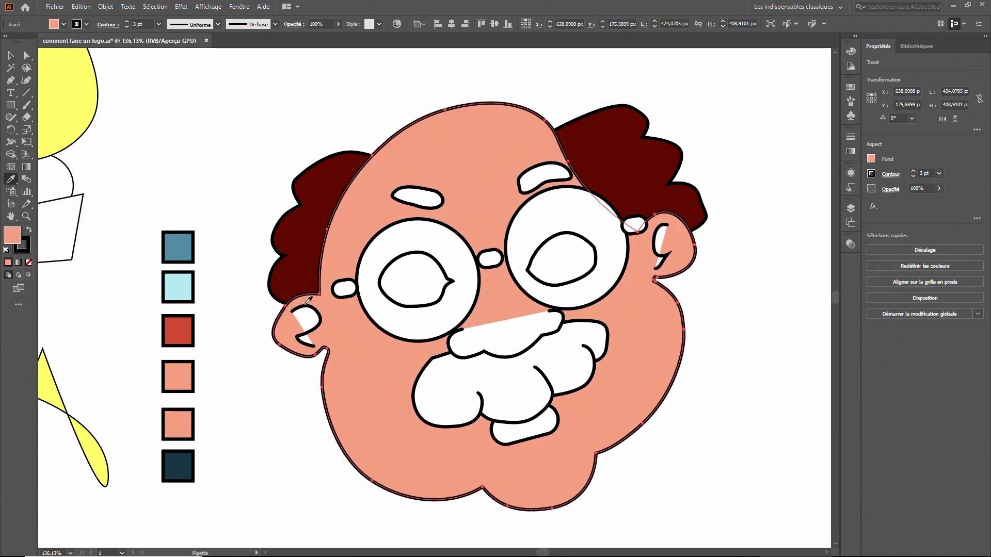
click(10, 55)
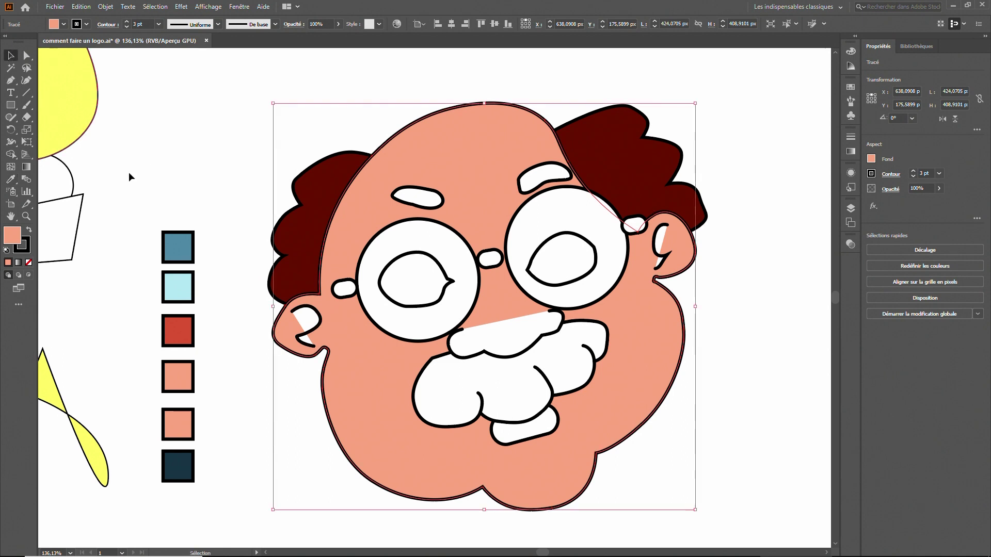
- Remove the fill from the inner line paths of both ears
click(307, 323)
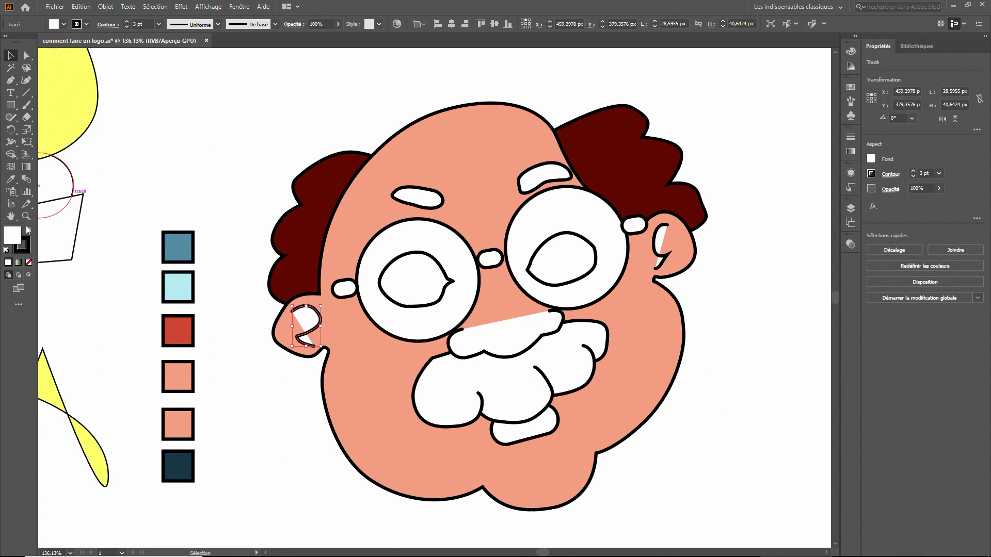
click(28, 263)
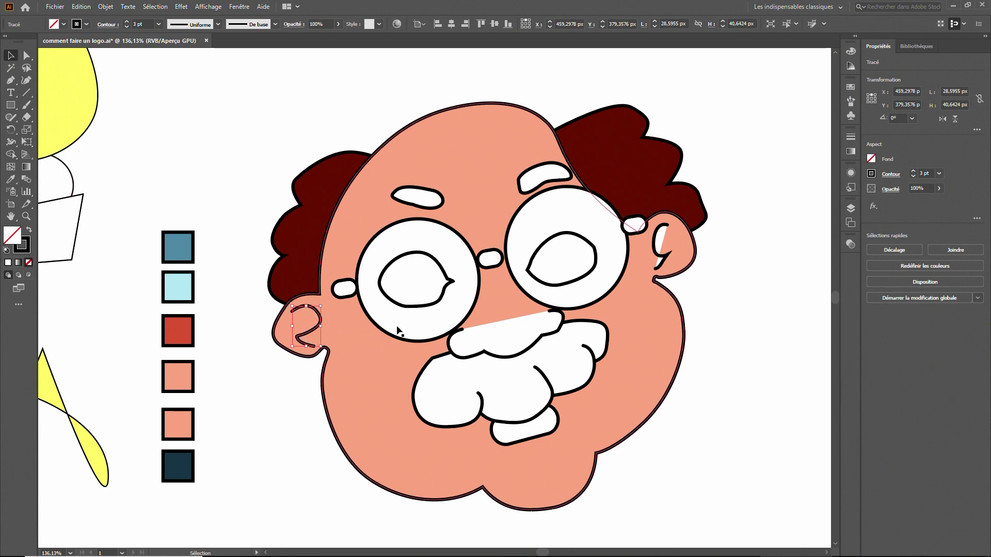
click(670, 254)
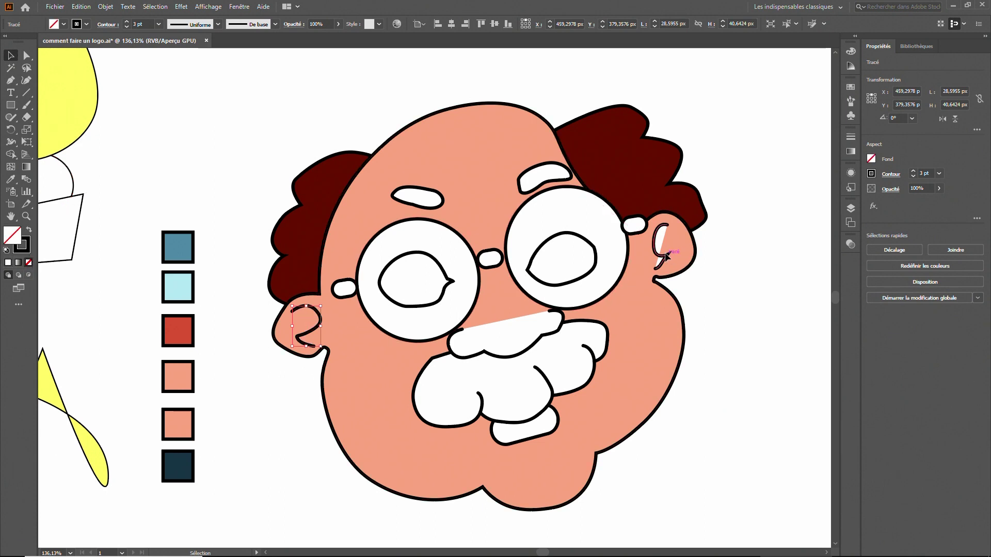
click(31, 261)
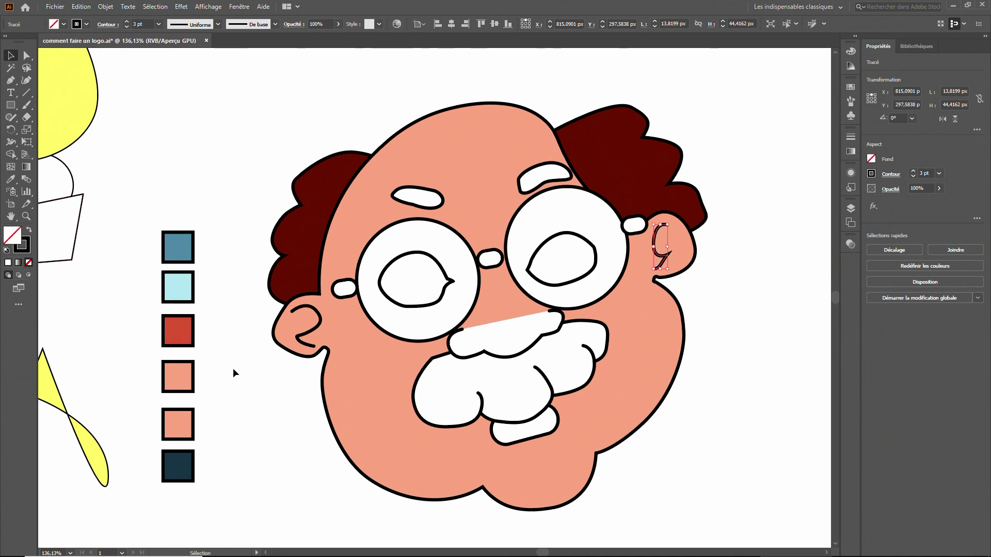
- Fill both eyebrows with the maroon sampled from the hair tufts
click(434, 202)
click(11, 179)
click(310, 197)
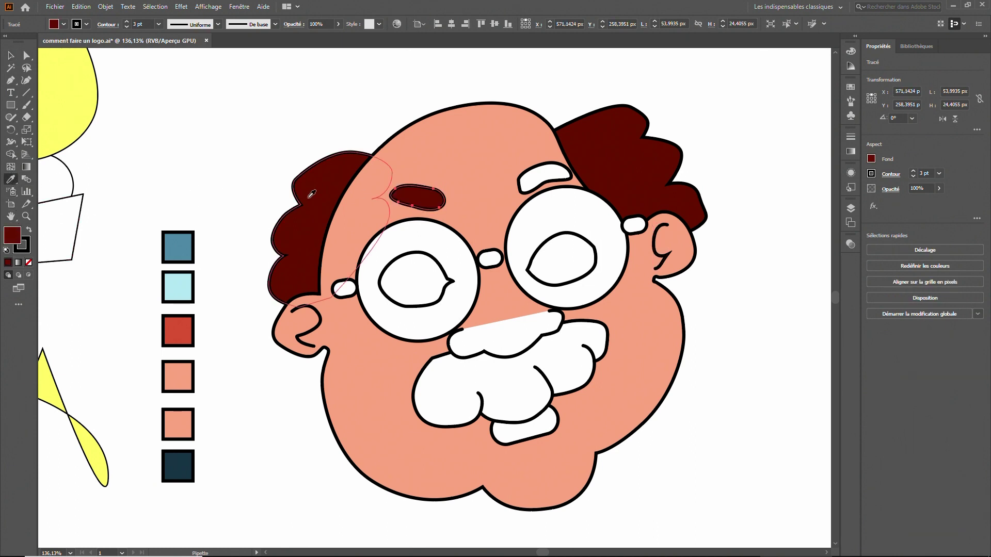
click(11, 56)
click(537, 177)
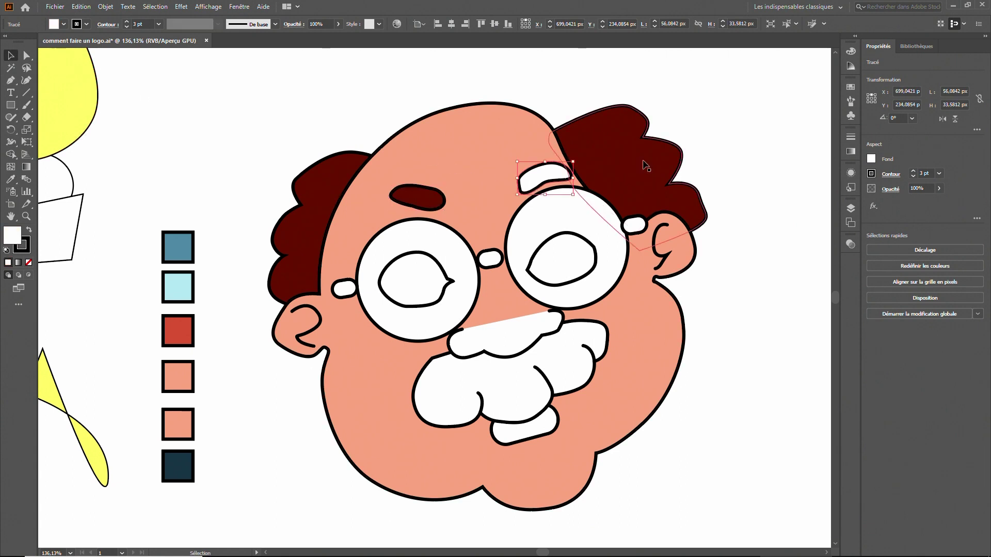
click(11, 179)
click(599, 150)
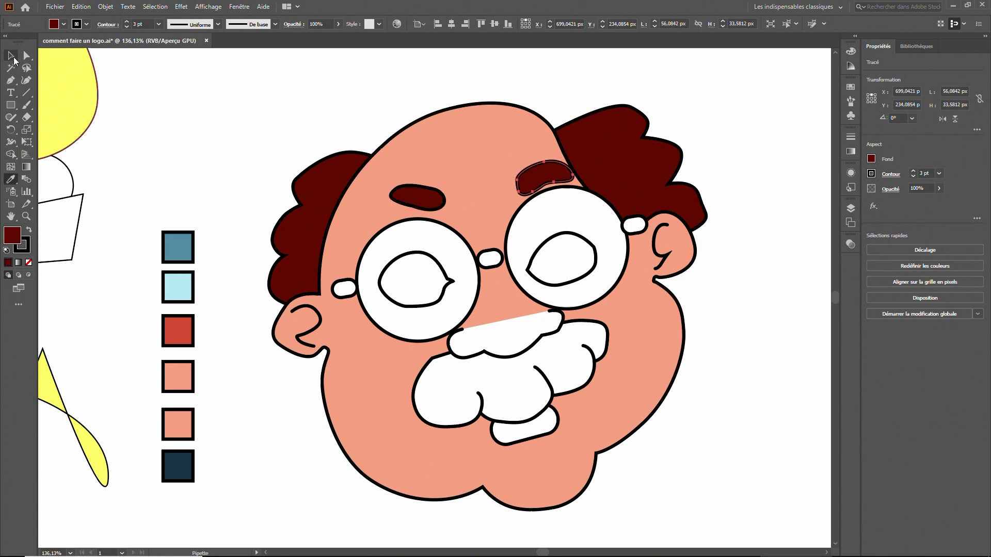
click(13, 60)
click(222, 129)
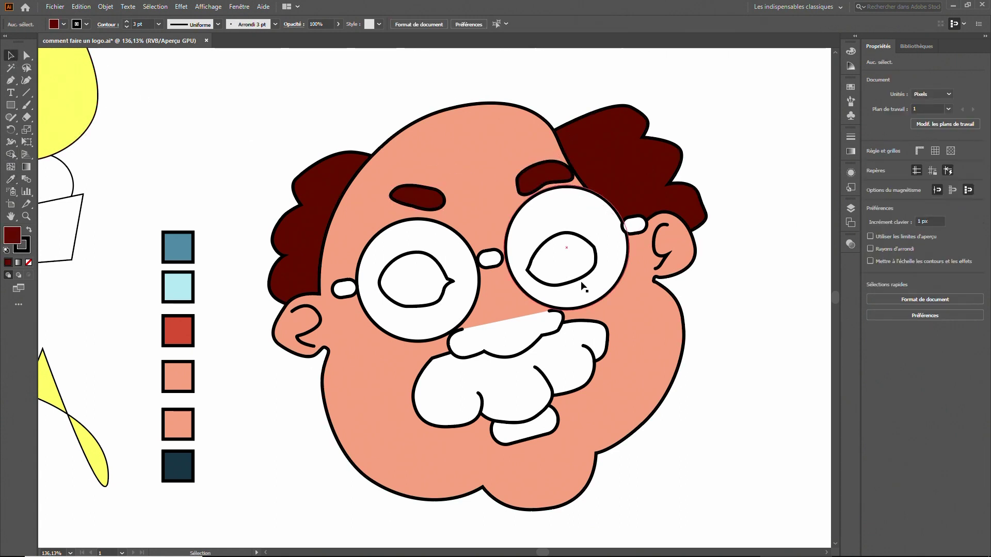
- Fill the moustache with the maroon sampled from the hair
click(530, 398)
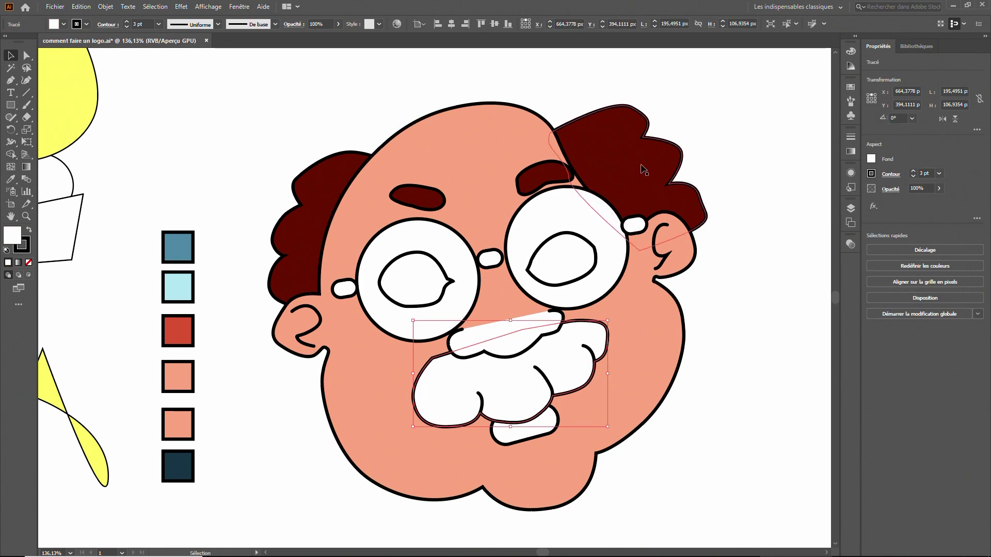
click(12, 179)
click(625, 179)
click(11, 57)
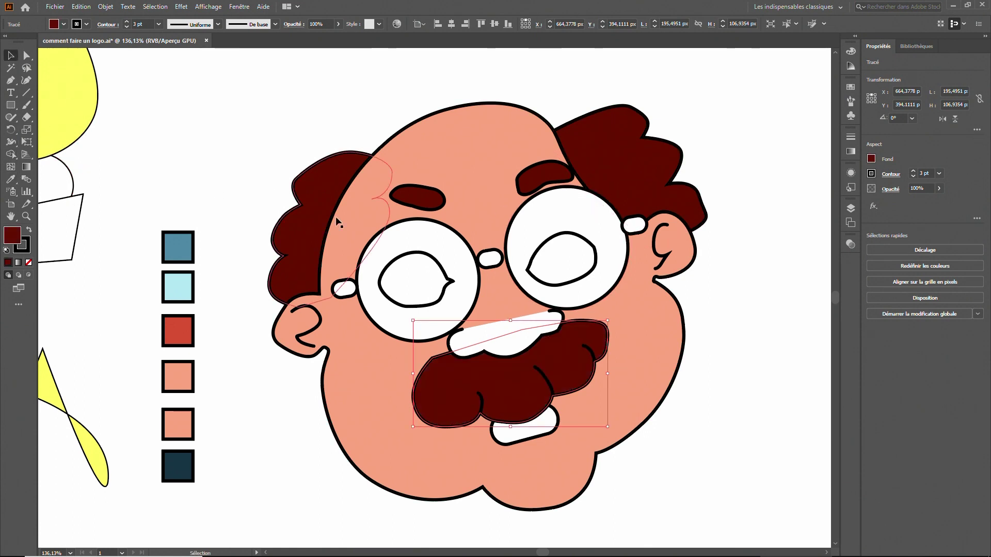
- Move the left eye outline out of its spectacle lens to the empty area beside the left hair tuft
click(442, 272)
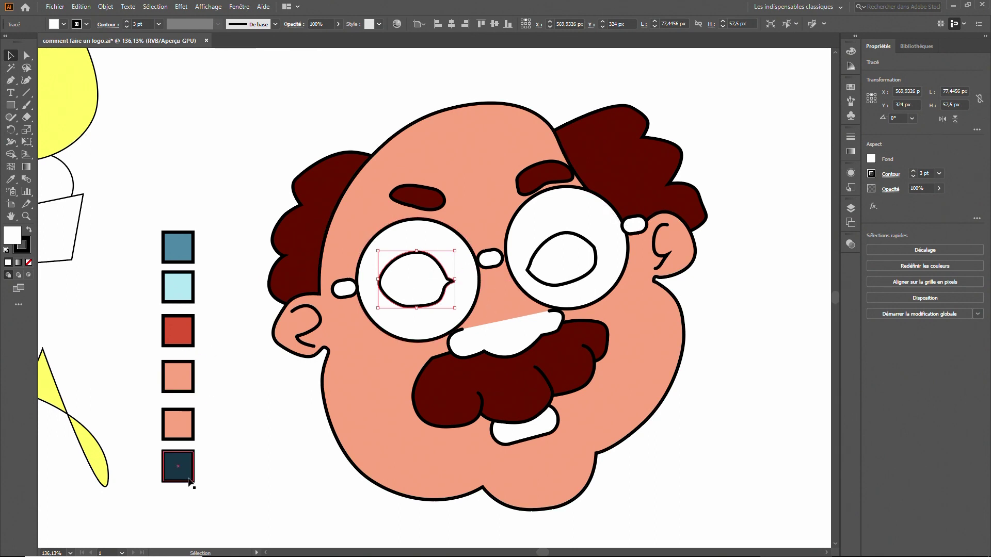
click(10, 104)
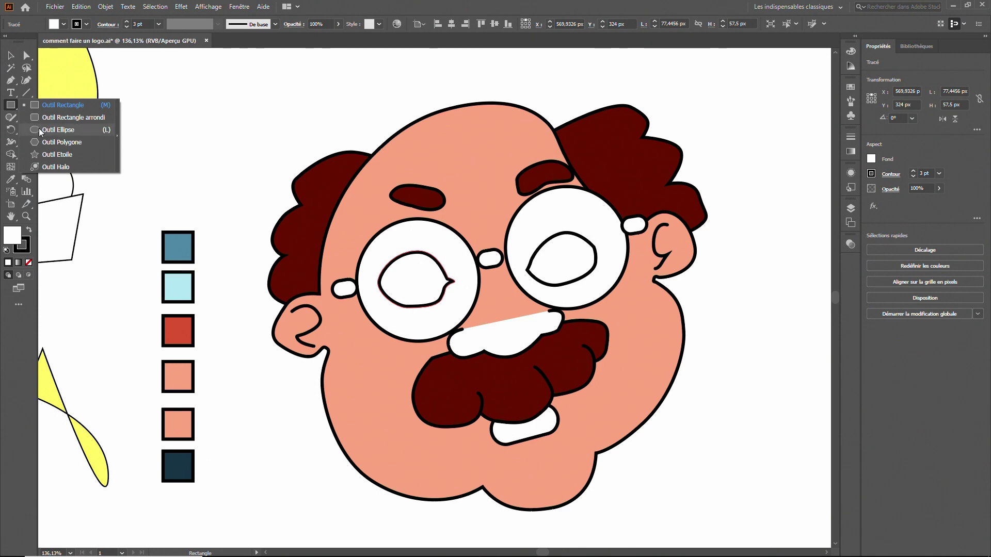
click(13, 57)
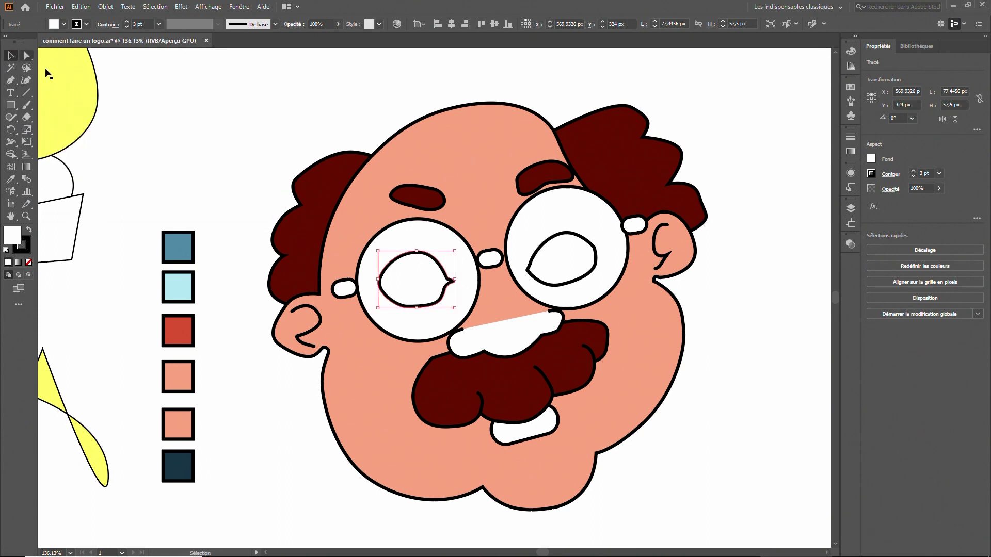
click(227, 160)
click(418, 284)
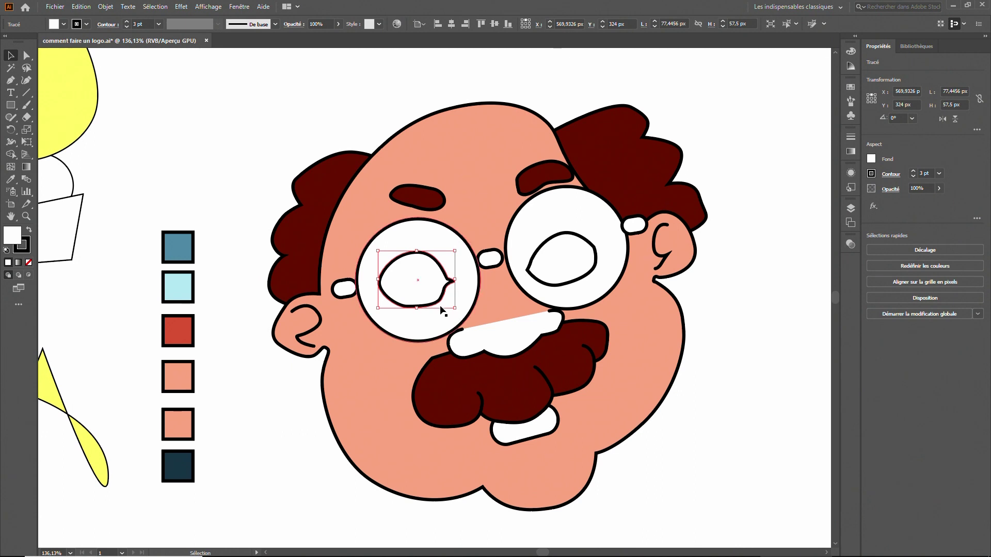
drag(437, 299, 263, 207)
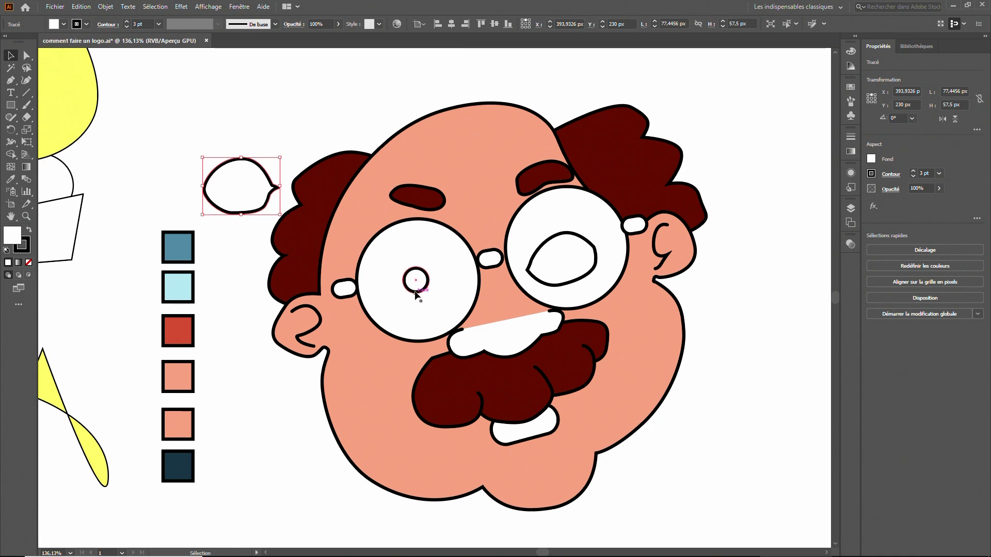
- Bring the 27 px pupil circle in the left lens to the foreground
click(415, 292)
right_click(415, 292)
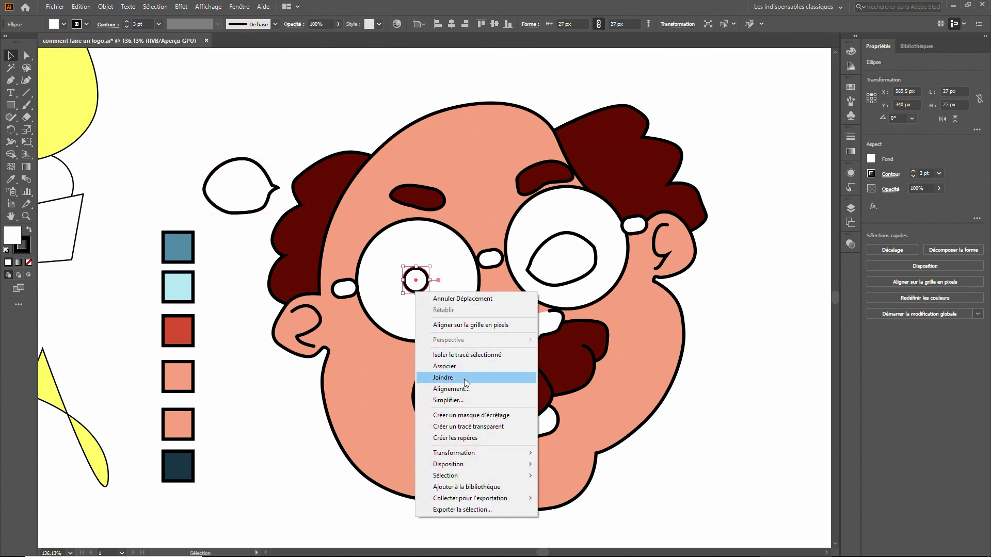
mouse_move(498, 466)
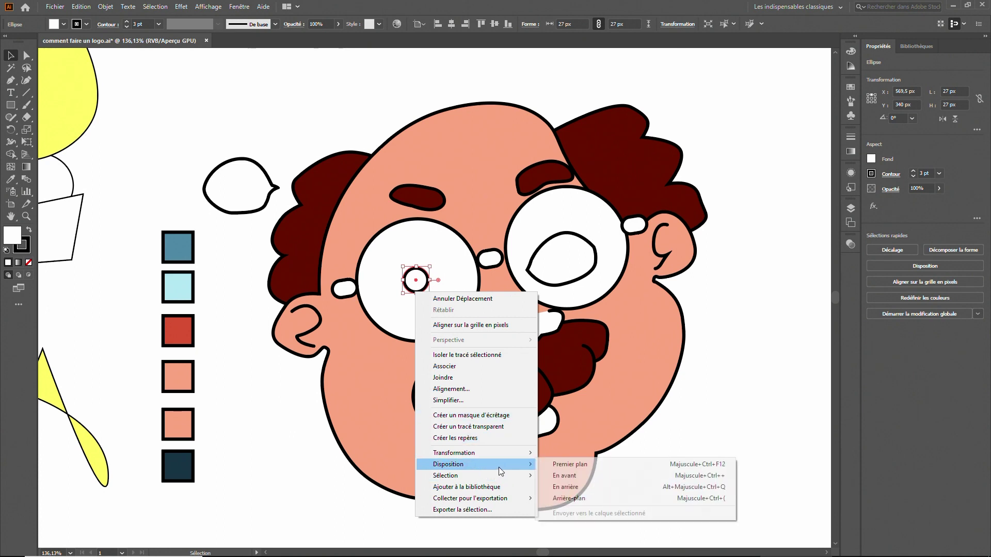
click(565, 464)
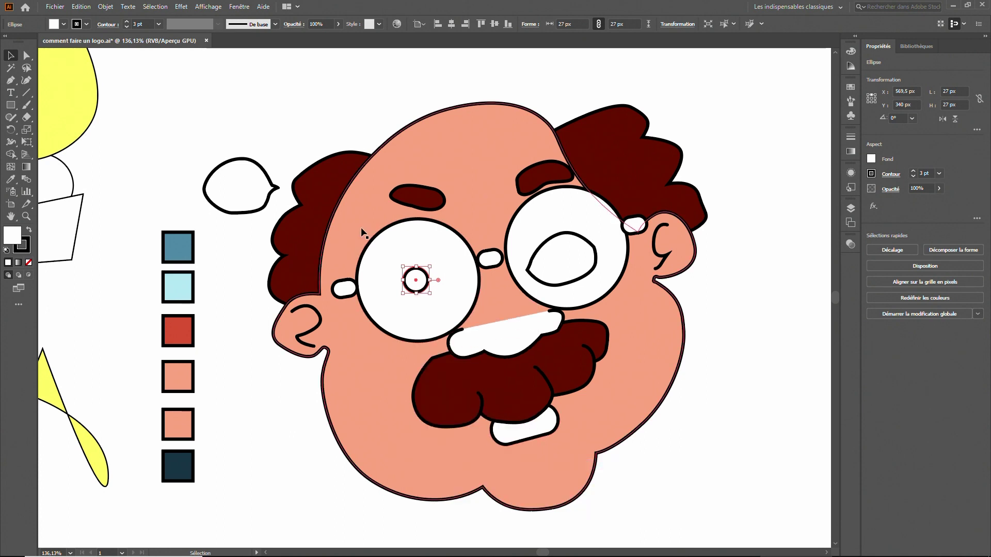
- Move the left eye outline back around its pupil in the lens and fill the pupil with the dark navy palette swatch
drag(254, 214, 431, 305)
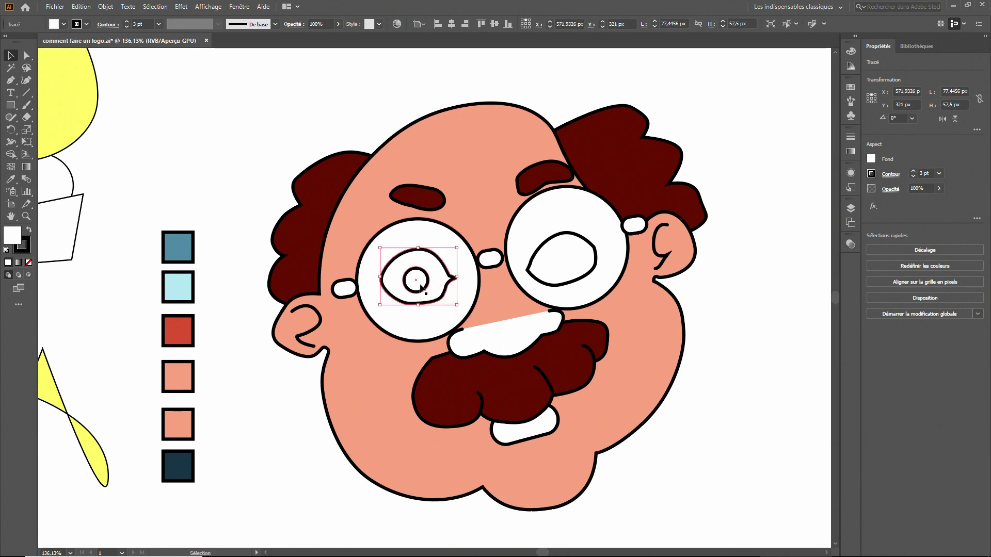
click(425, 290)
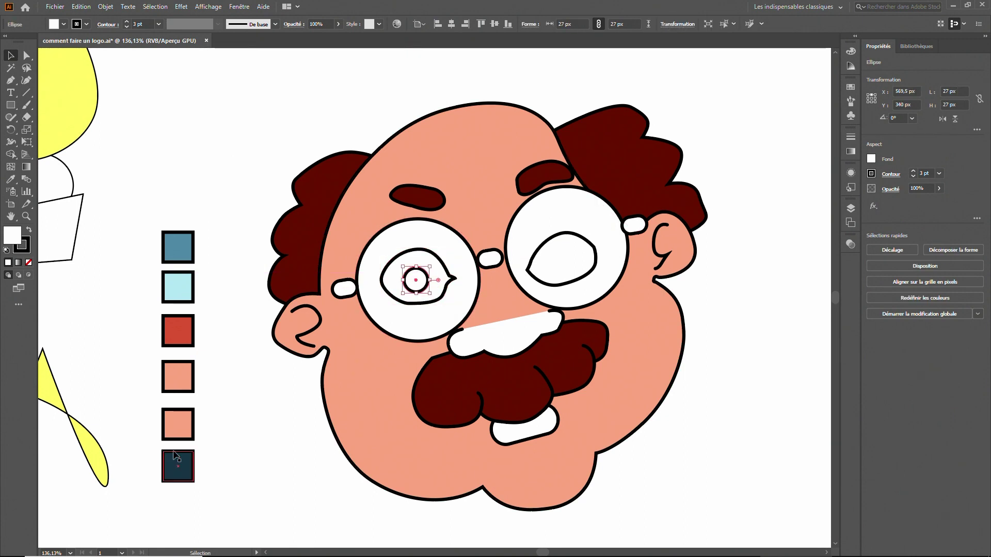
click(12, 179)
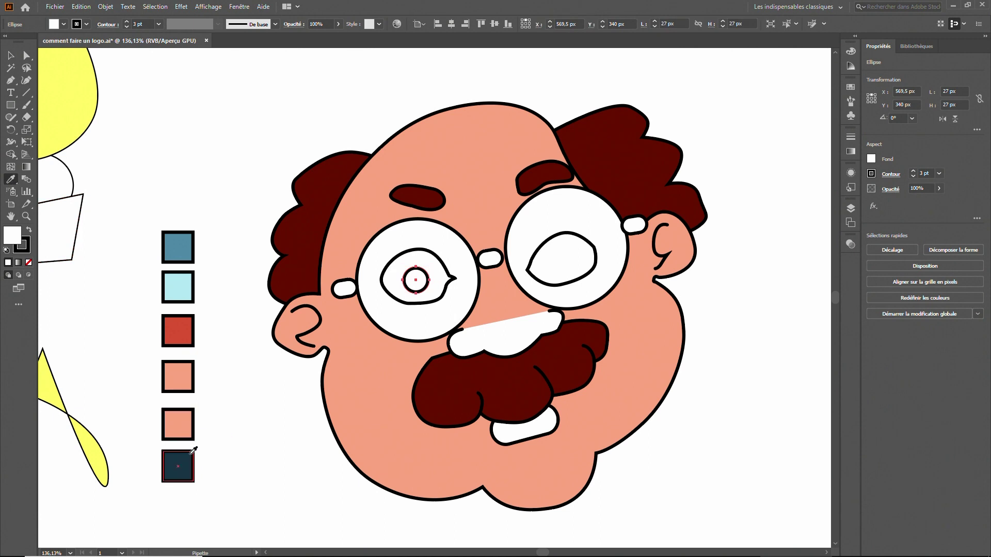
click(191, 454)
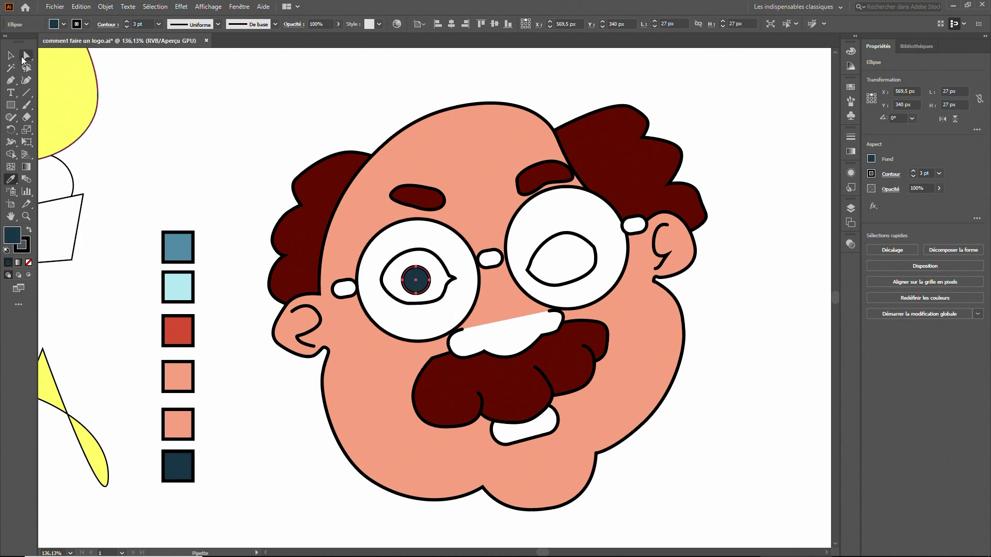
click(10, 56)
- Fill the left spectacle lens with the face's skin tone, darkened to d68a70
click(430, 244)
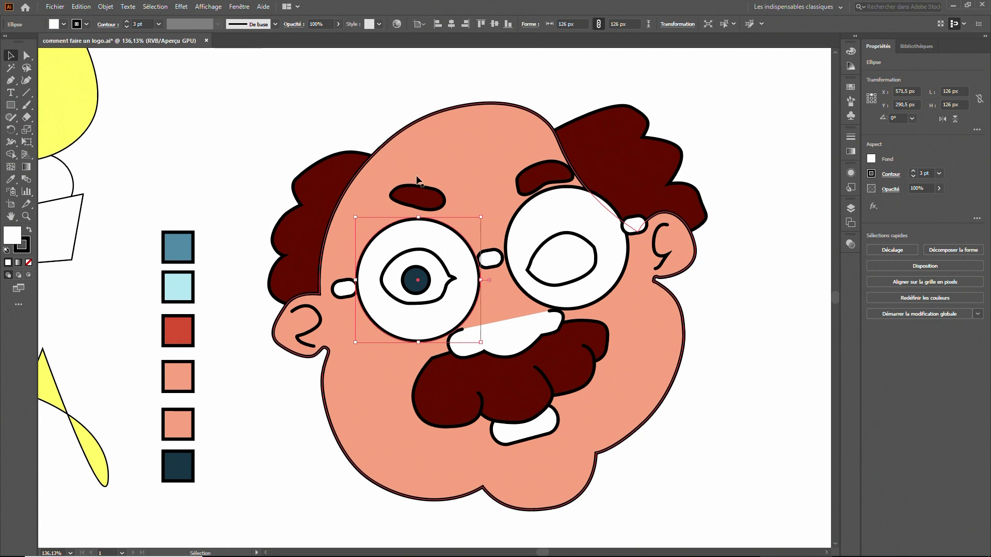
click(13, 181)
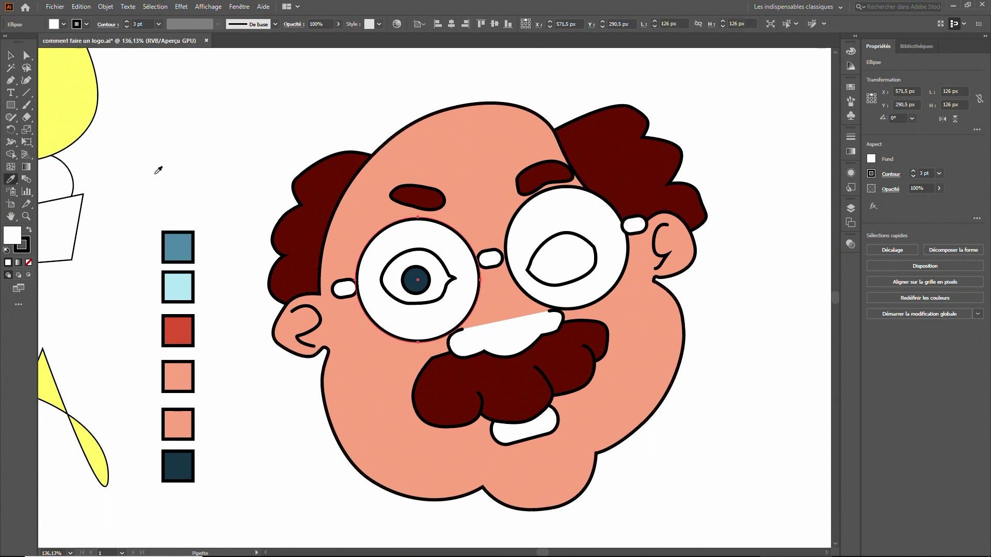
click(438, 159)
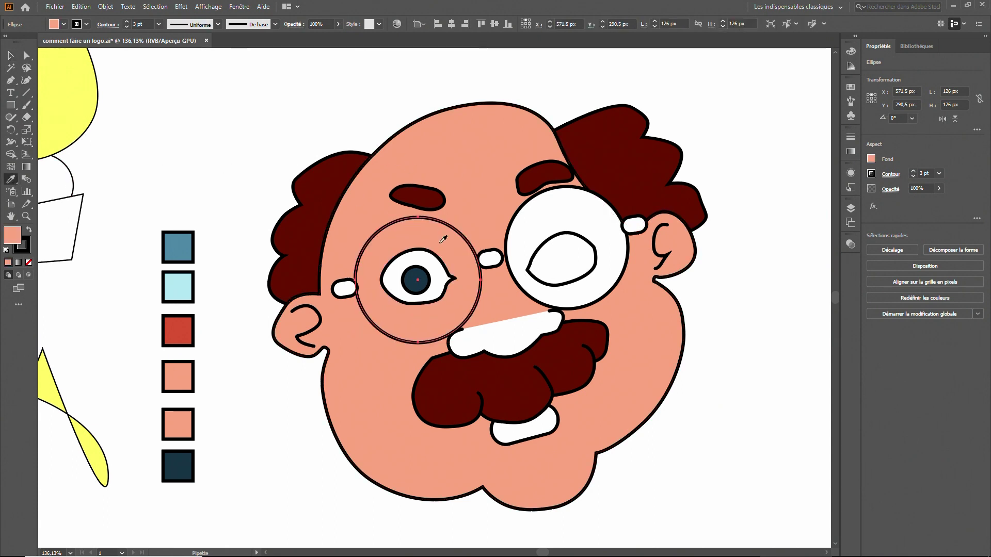
click(10, 56)
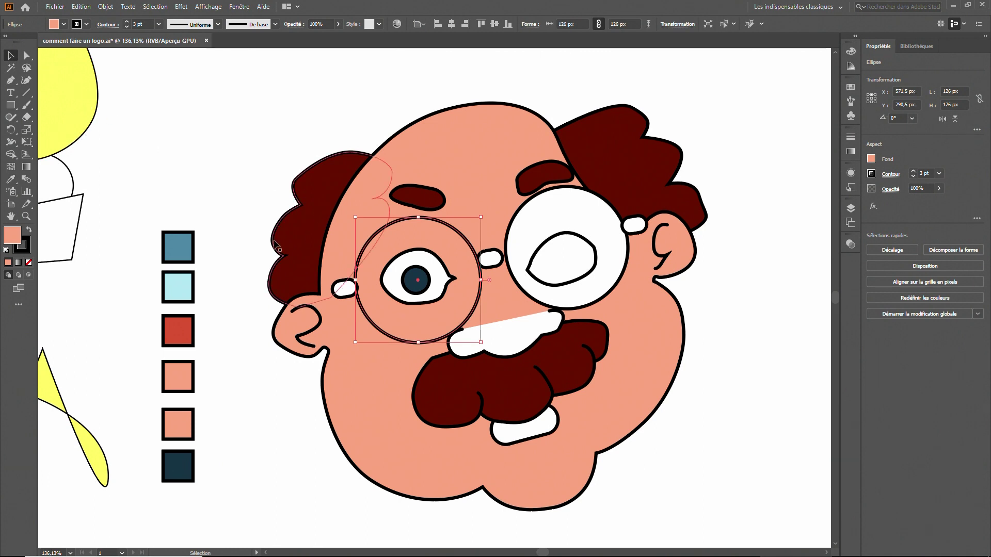
double_click(15, 236)
click(332, 258)
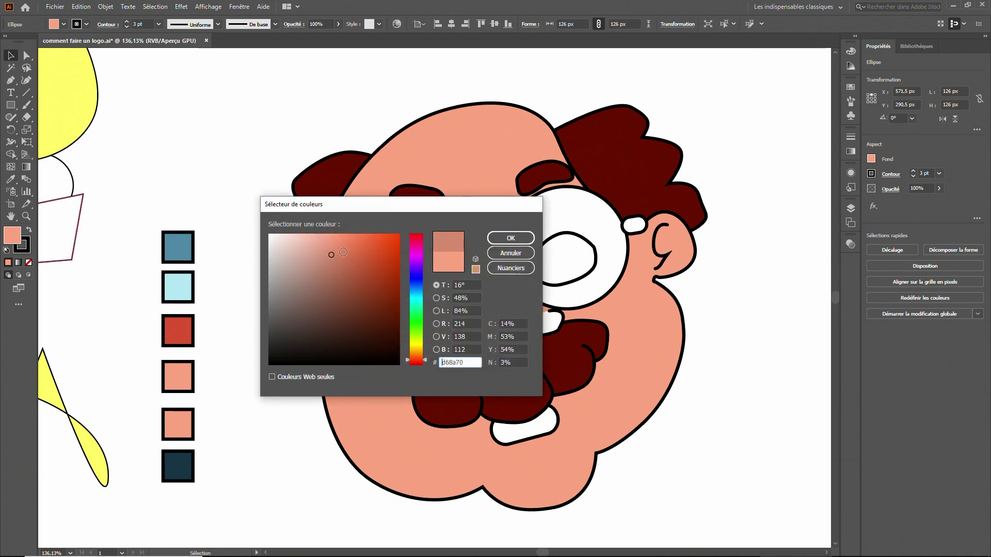
click(510, 239)
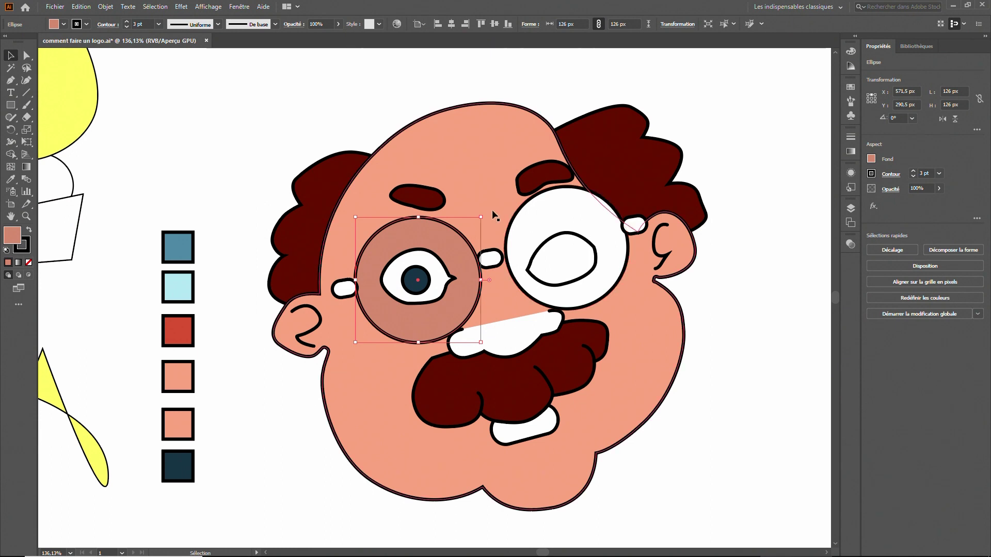
- Fill the right spectacle lens with the darker skin tone sampled from the left lens
click(554, 227)
click(11, 179)
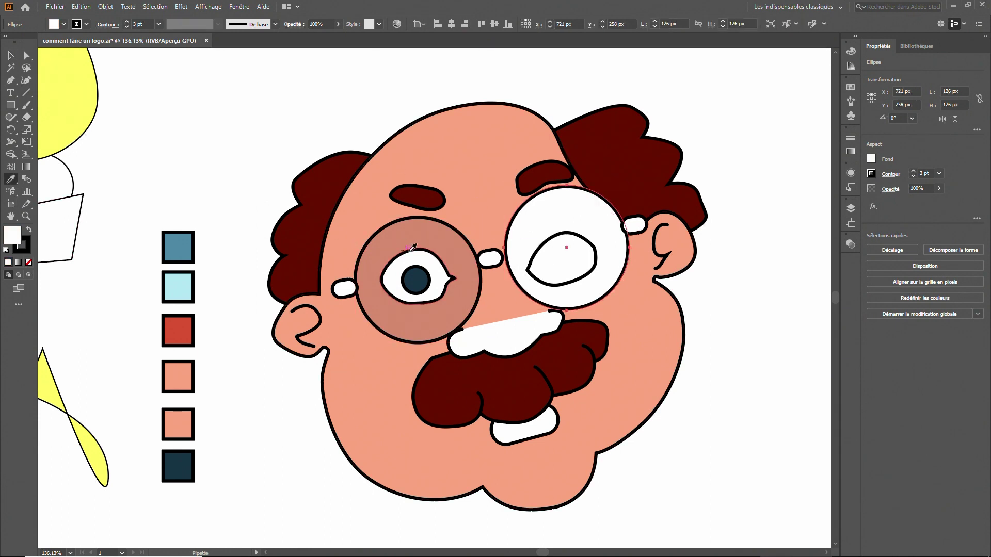
click(434, 241)
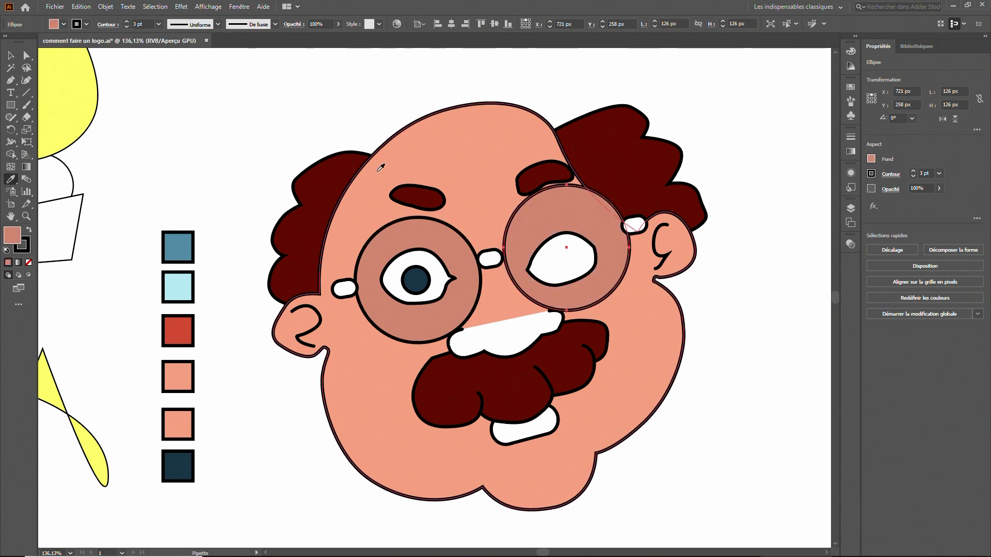
click(10, 59)
click(360, 106)
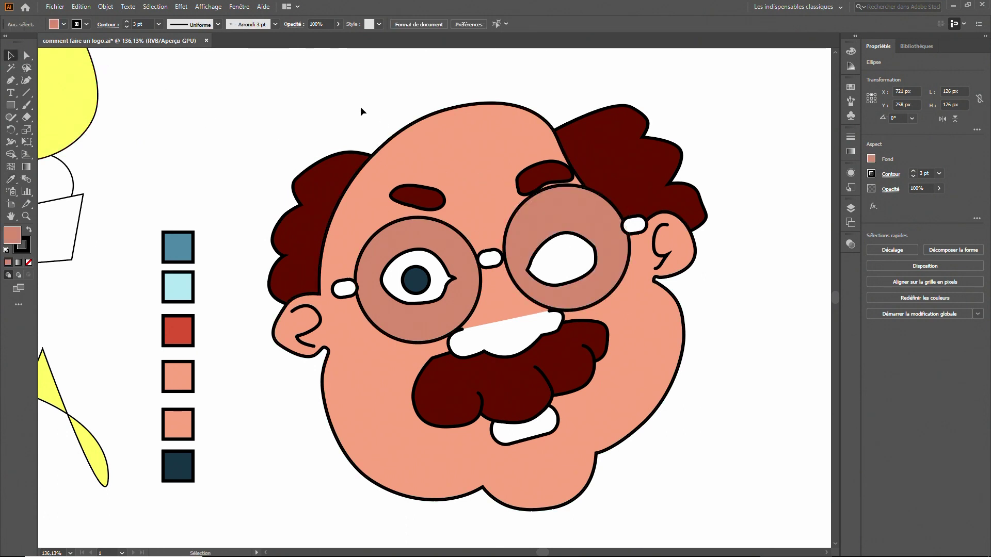
- Bring the 22 px right pupil to the foreground with its eye outline moved aside, and place the outline back around the pupil
drag(545, 249, 753, 236)
click(571, 260)
right_click(571, 260)
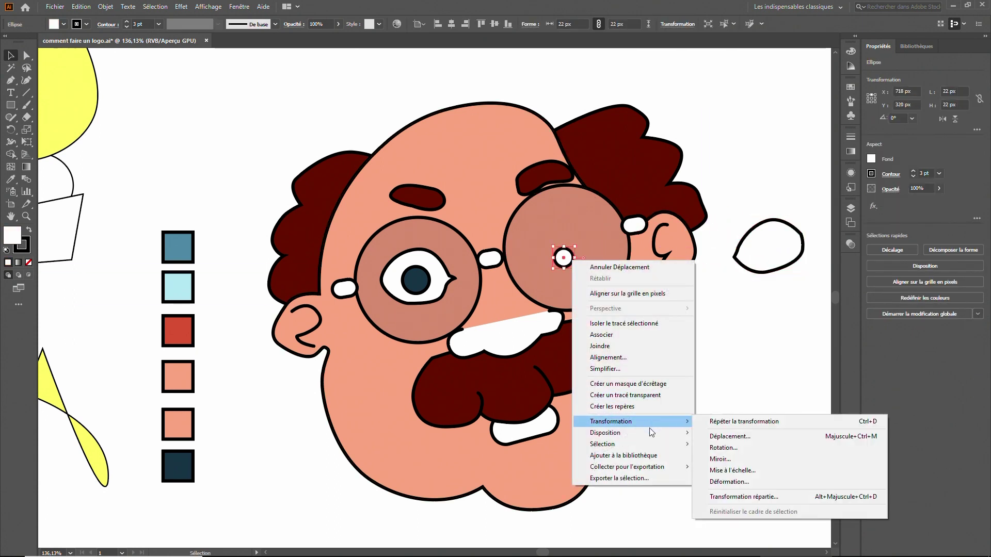
mouse_move(654, 431)
click(723, 434)
drag(770, 274, 568, 274)
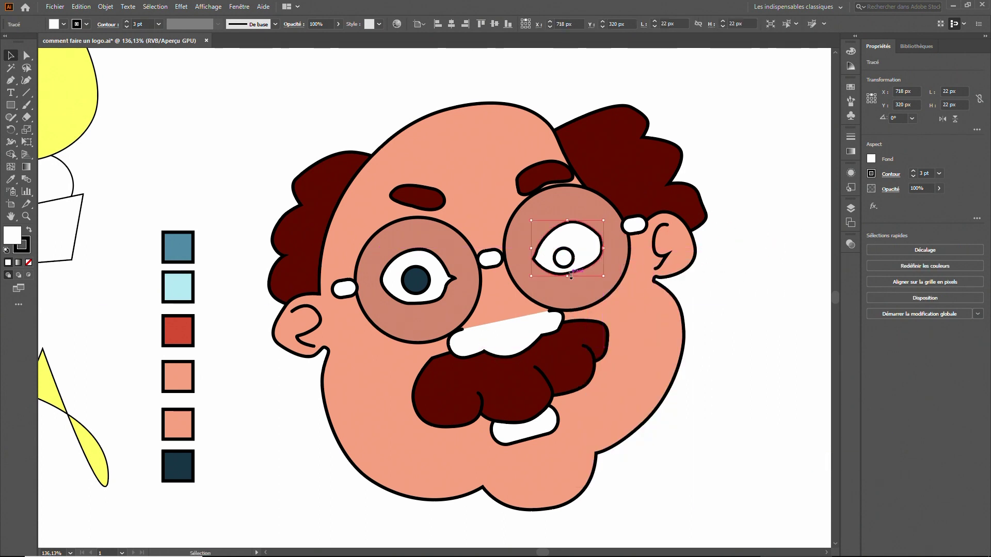
- Fill the right pupil with the dark navy sampled from the left pupil
click(566, 264)
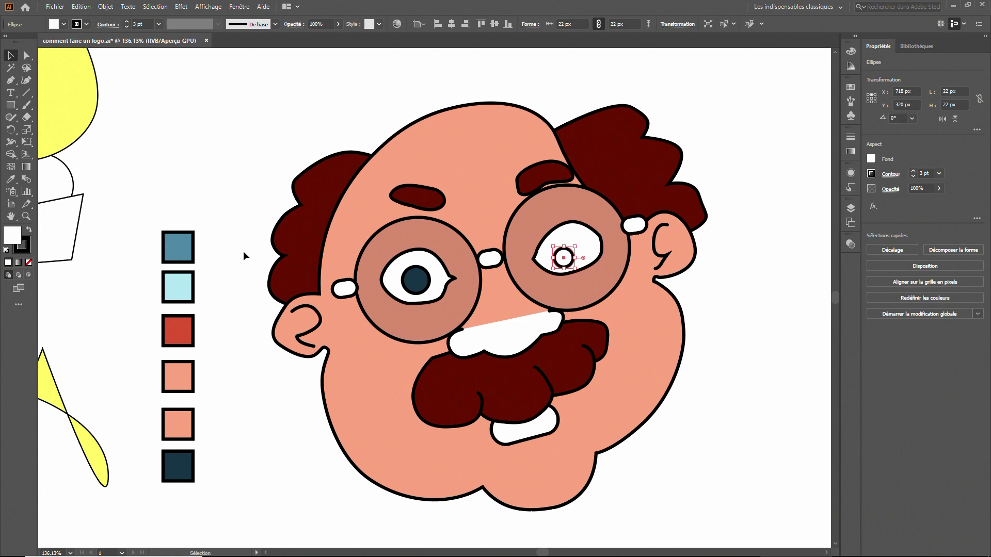
click(11, 179)
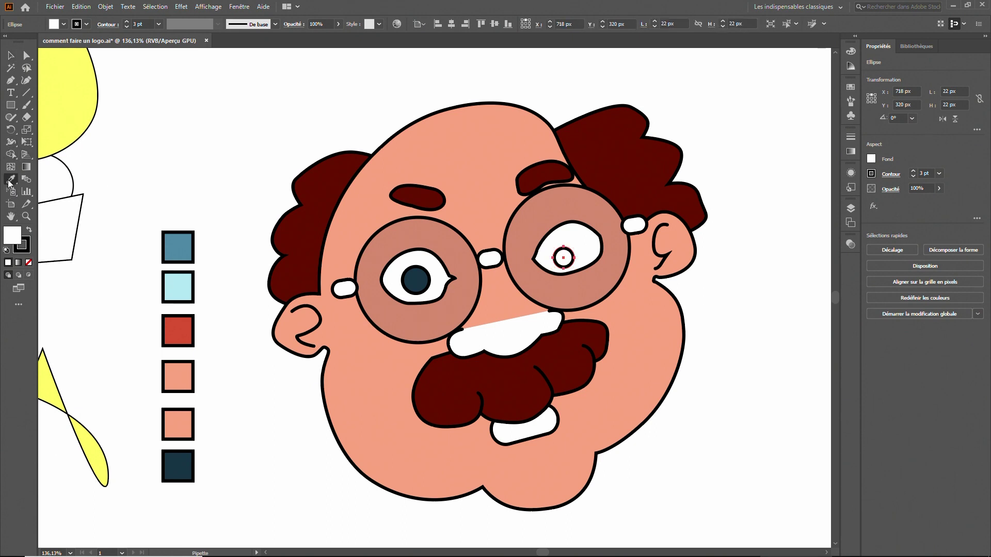
click(419, 279)
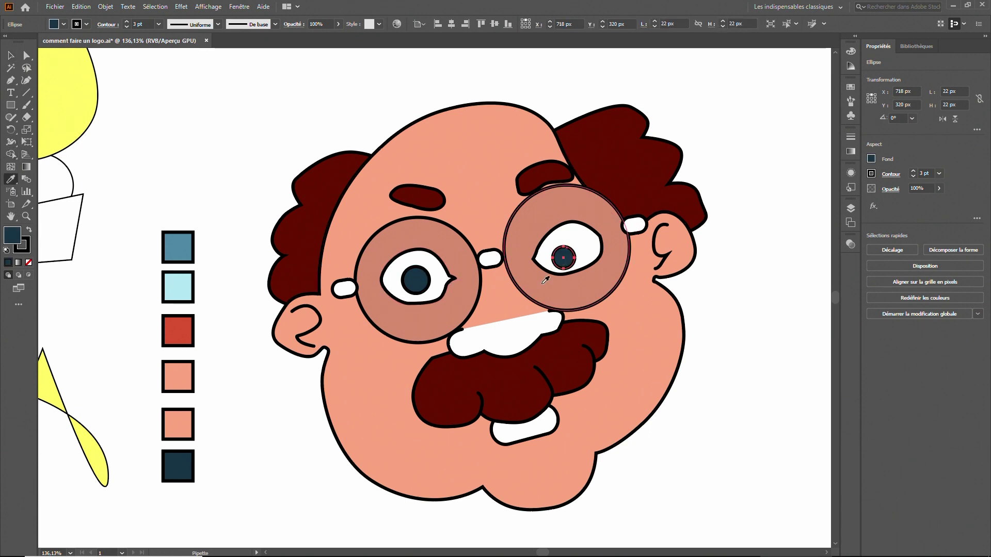
click(8, 58)
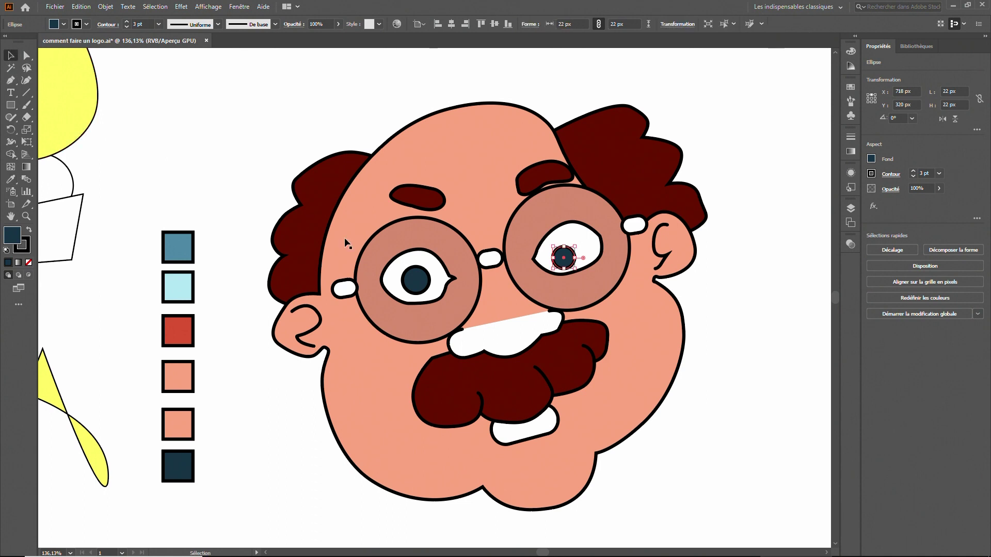
- Fill the nose shape with the skin tone sampled from the face
click(509, 335)
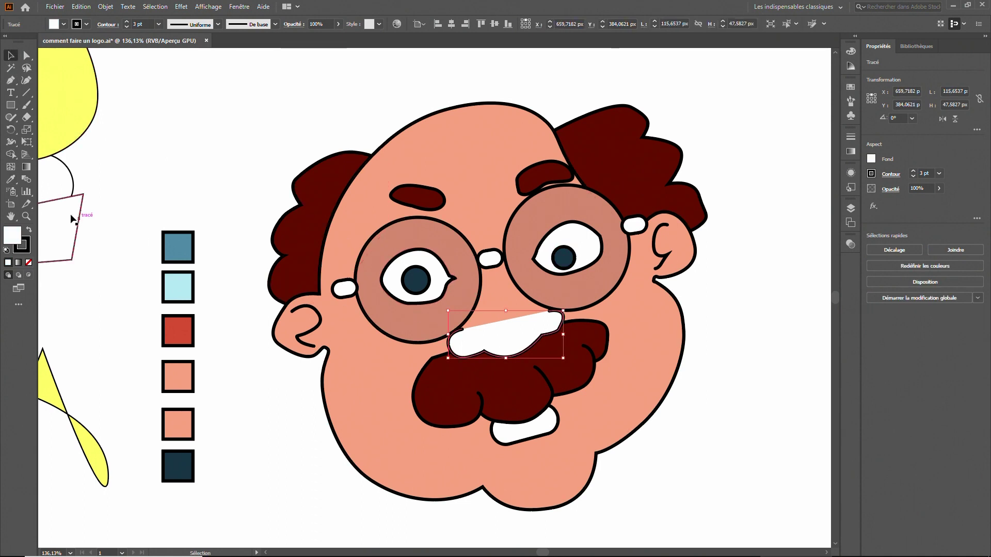
click(10, 180)
click(509, 299)
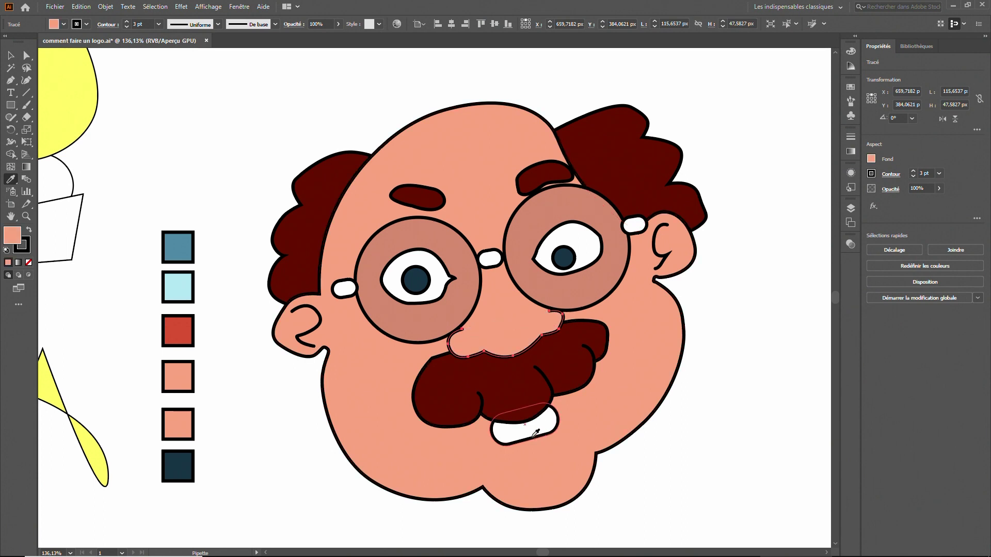
key(v)
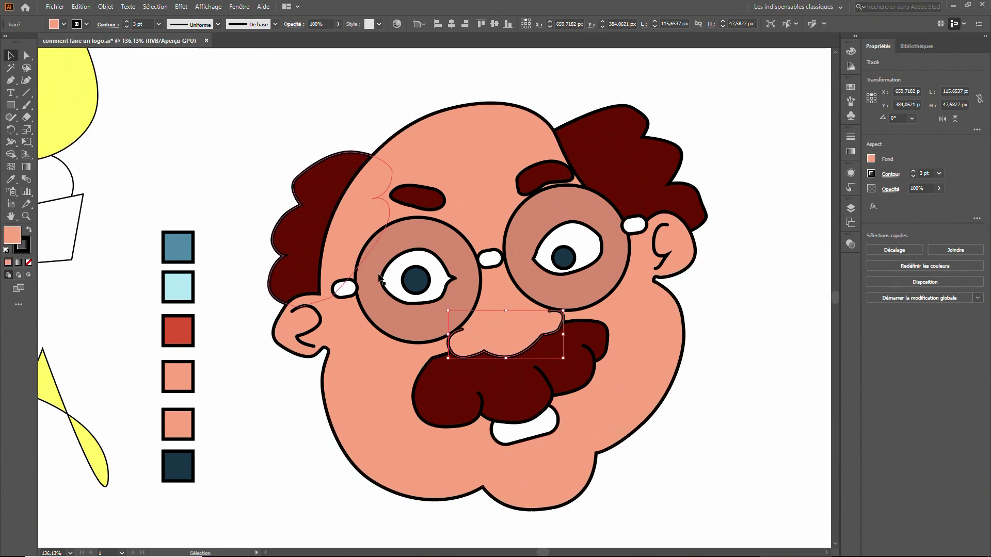
- Fill the mouth below the moustache with the red palette swatch and clear the selection
click(542, 427)
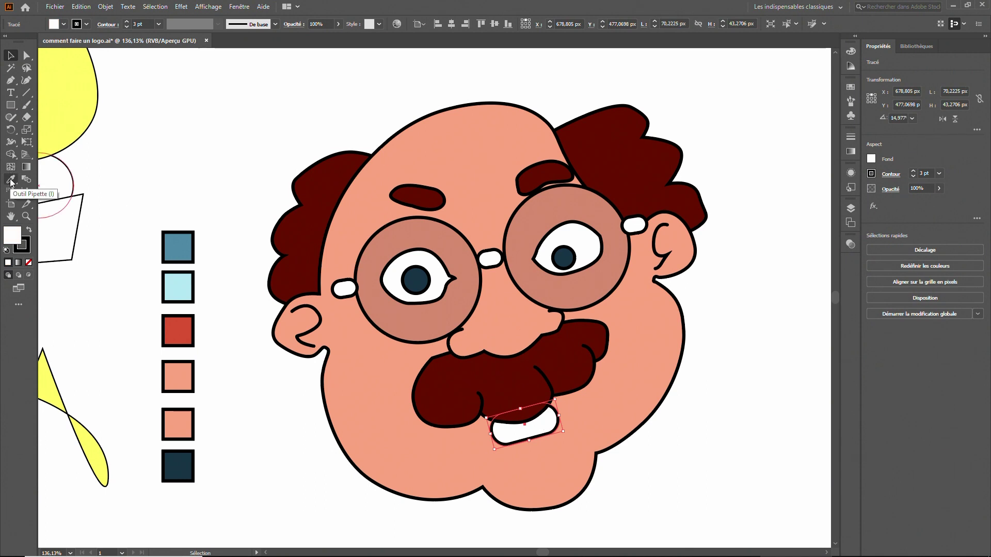
click(10, 181)
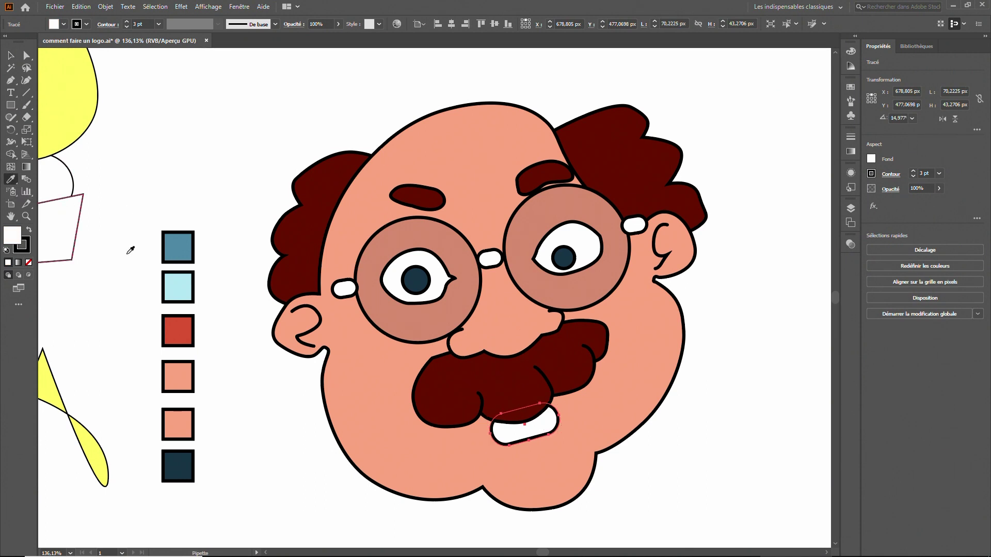
click(394, 389)
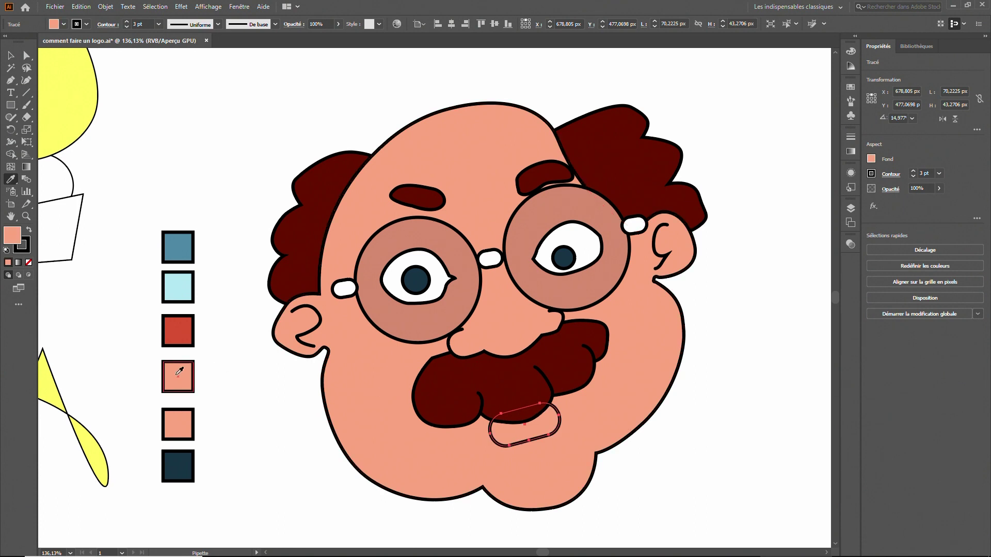
click(184, 336)
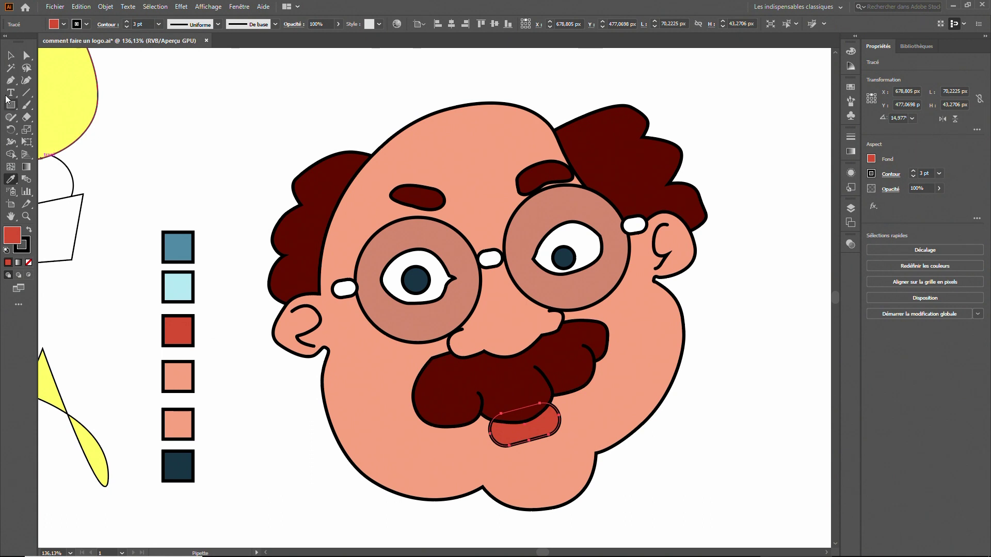
click(10, 59)
click(173, 211)
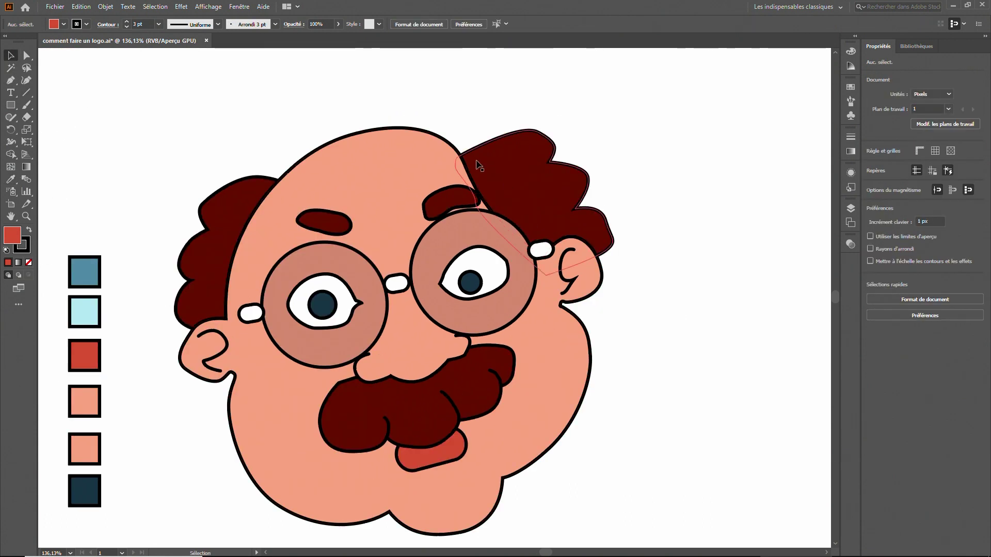
- Reshape the head outline beside the right hair tuft with the Curvature tool, pulling its anchor point outward to round the skull
click(239, 243)
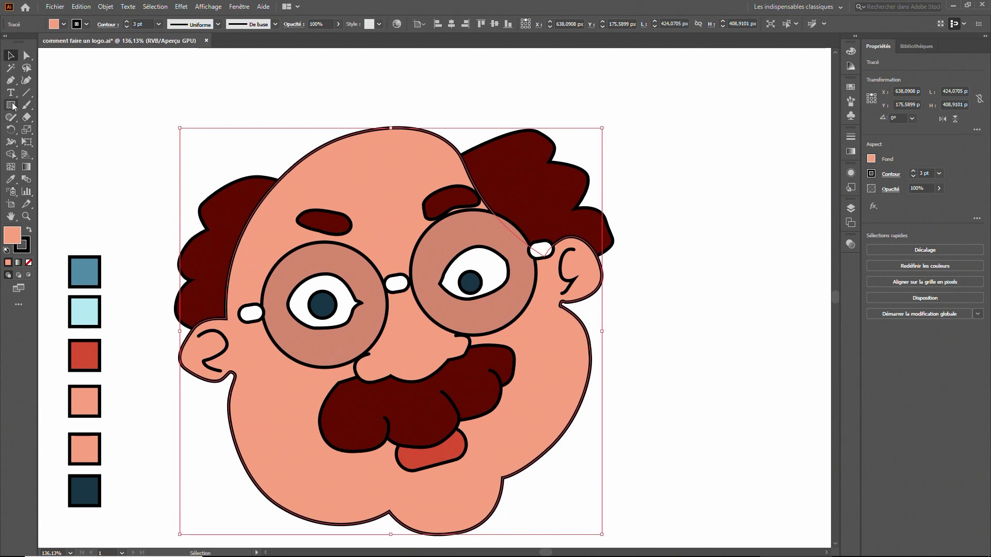
click(25, 83)
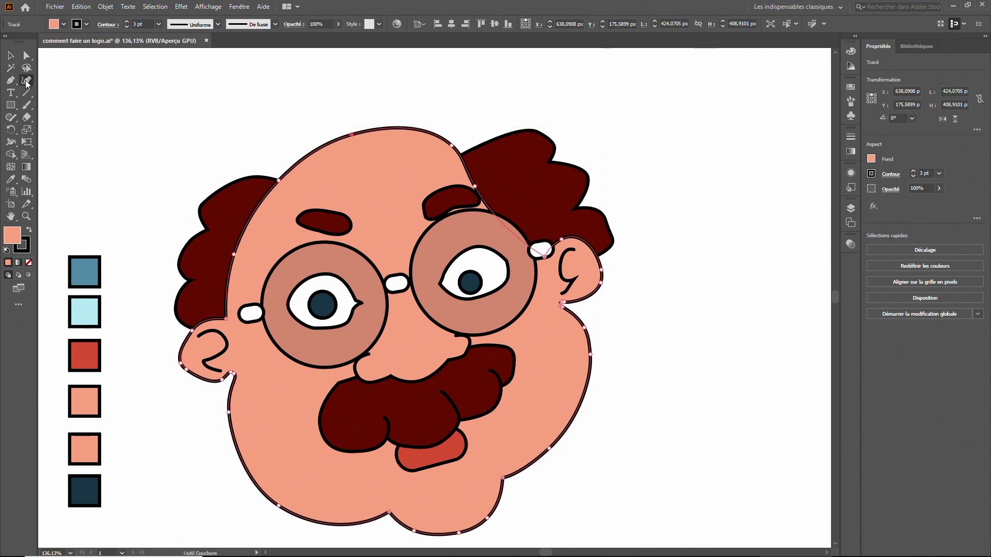
drag(475, 186, 489, 184)
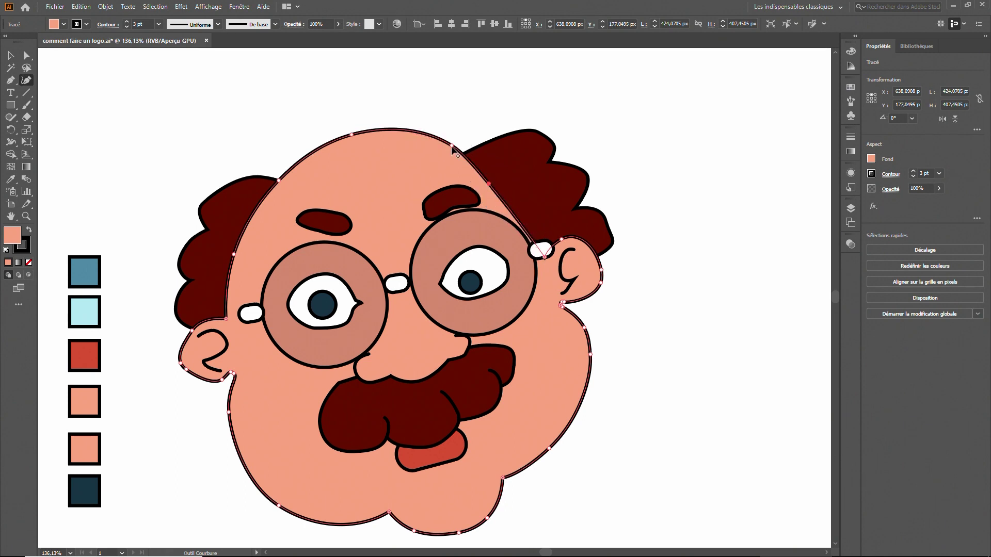
drag(490, 185, 496, 183)
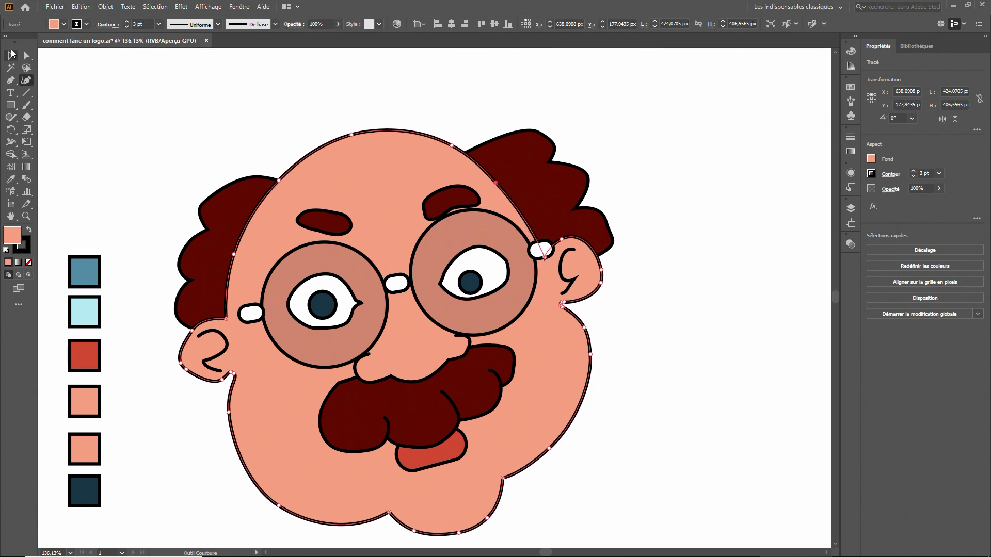
key(v)
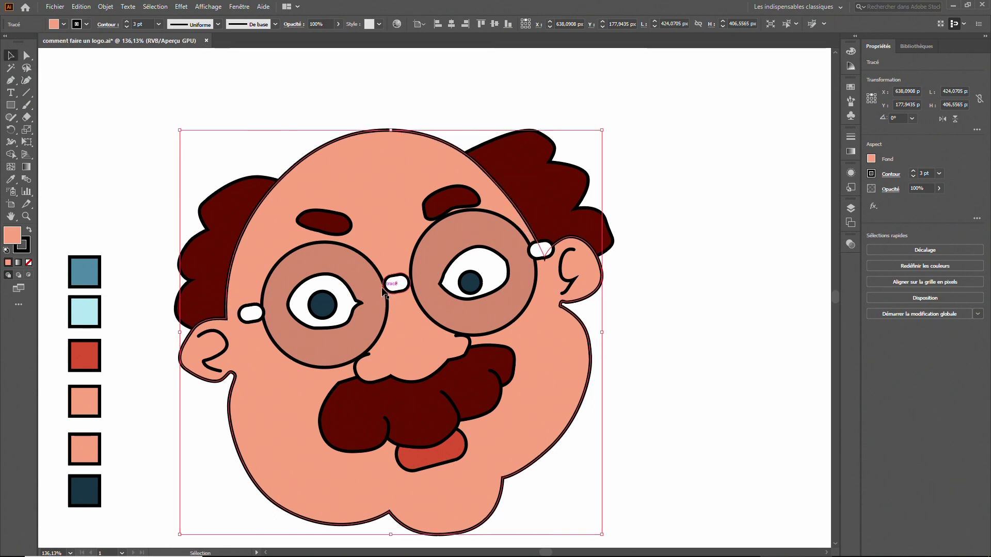
click(383, 289)
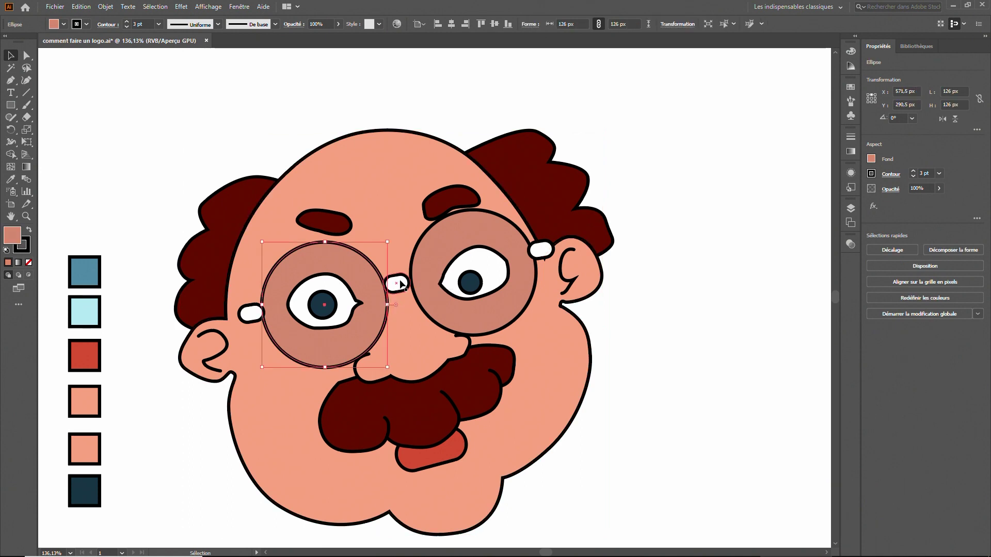
click(397, 281)
double_click(14, 236)
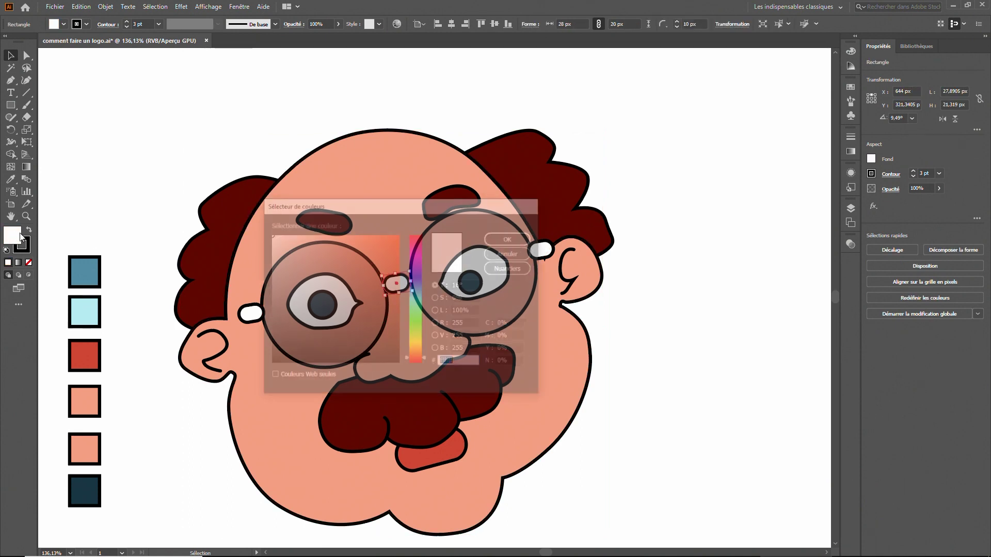
click(492, 253)
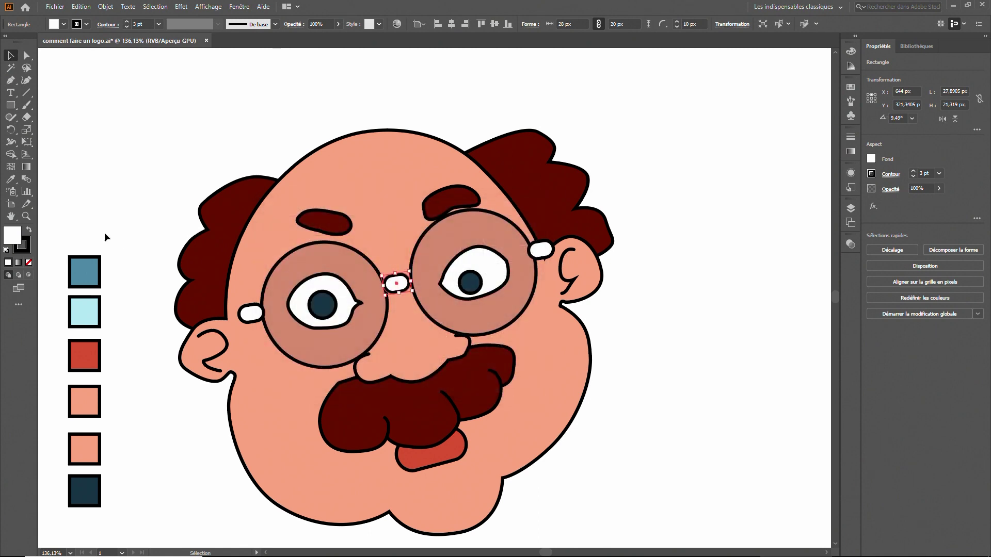
- Fill the glasses' bridge and both temple connectors solid black by swapping fill and stroke, and remove their outlines
click(30, 231)
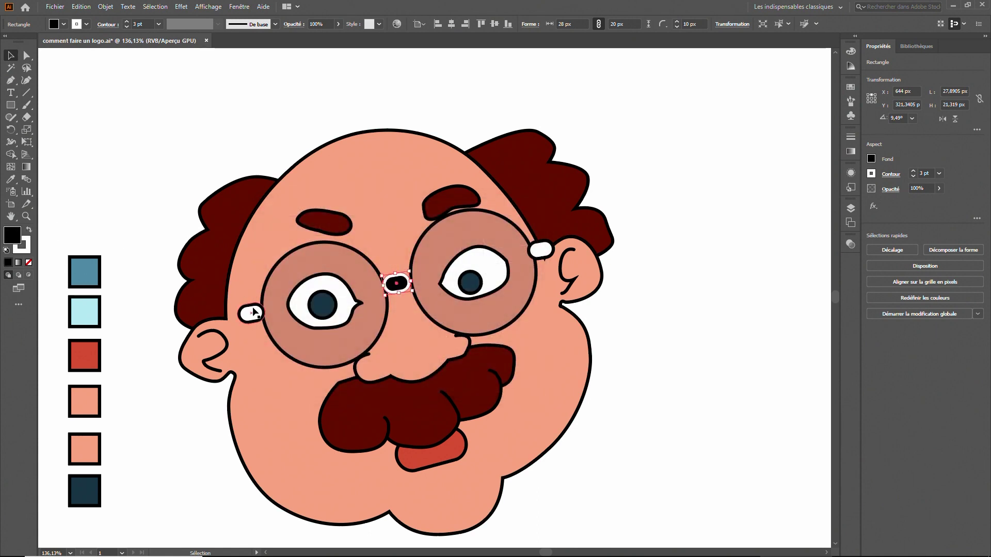
click(27, 244)
click(28, 263)
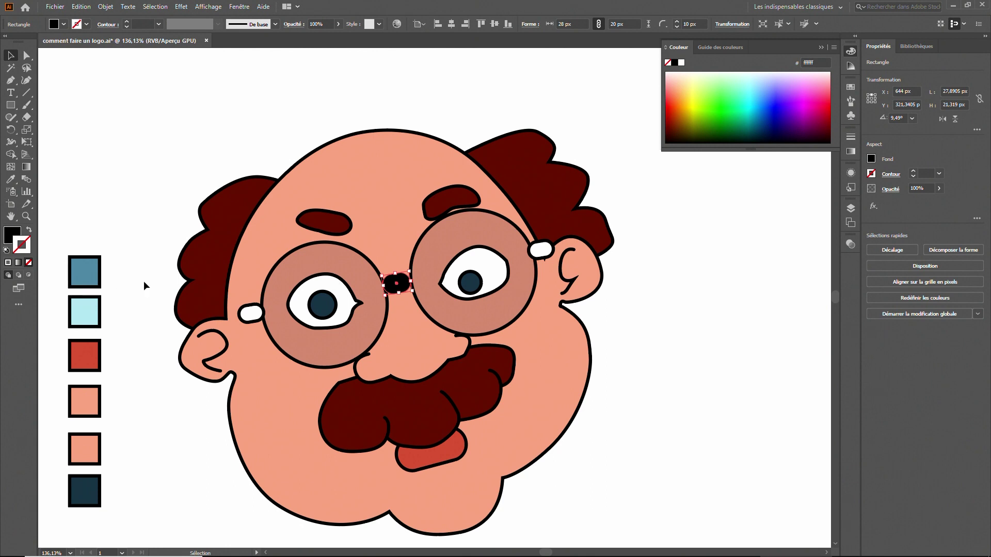
click(260, 320)
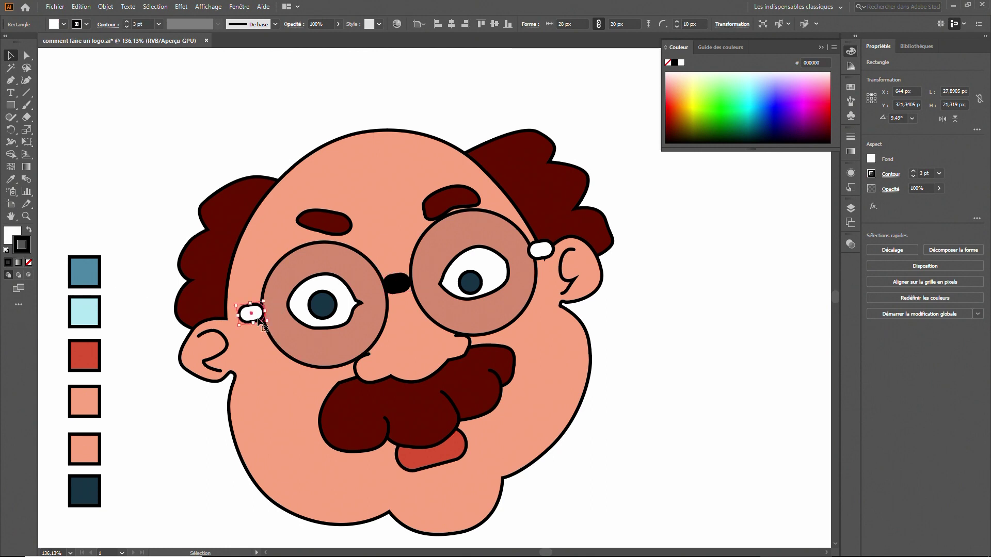
click(29, 230)
click(28, 262)
click(535, 253)
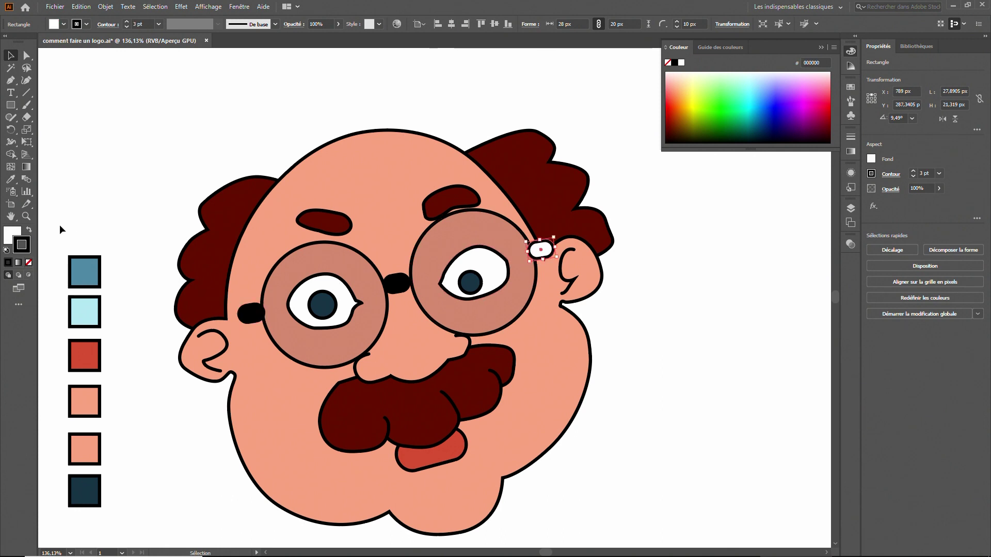
click(29, 231)
click(29, 262)
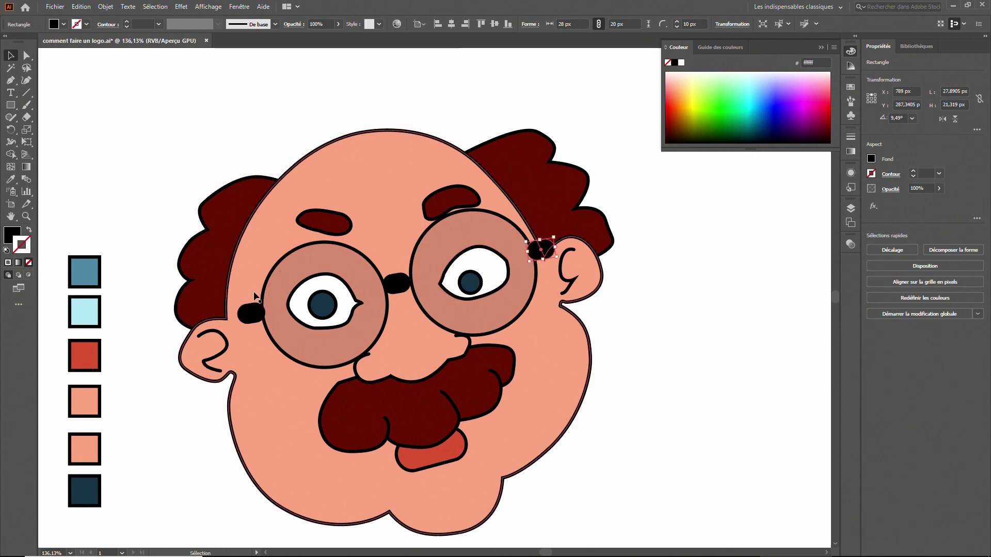
- Shift the right pupil slightly upward and toward the temple to recentre it in the eye, and clear the selection
click(476, 282)
click(590, 320)
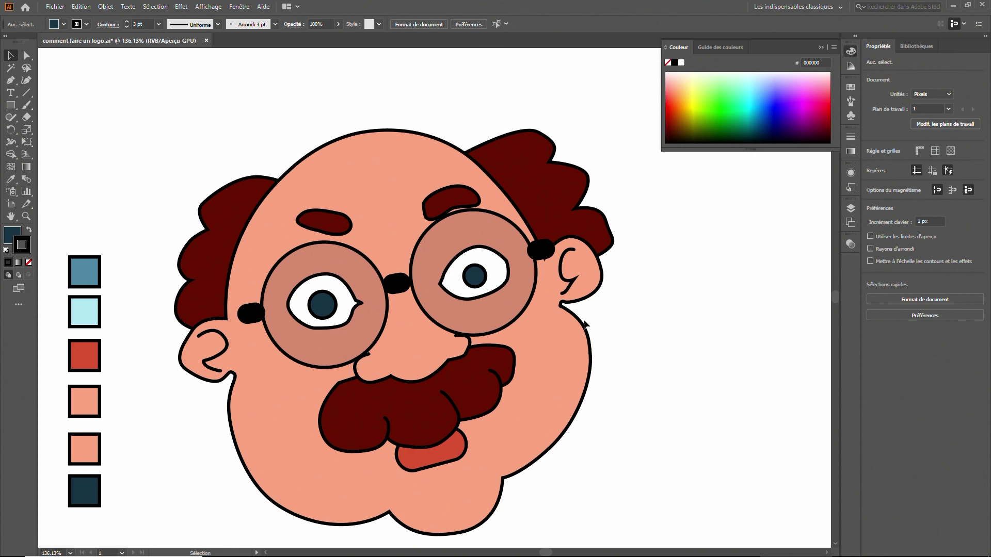
- Thicken the outlines of both round spectacle lenses to 7 pt and clear the selection
click(508, 315)
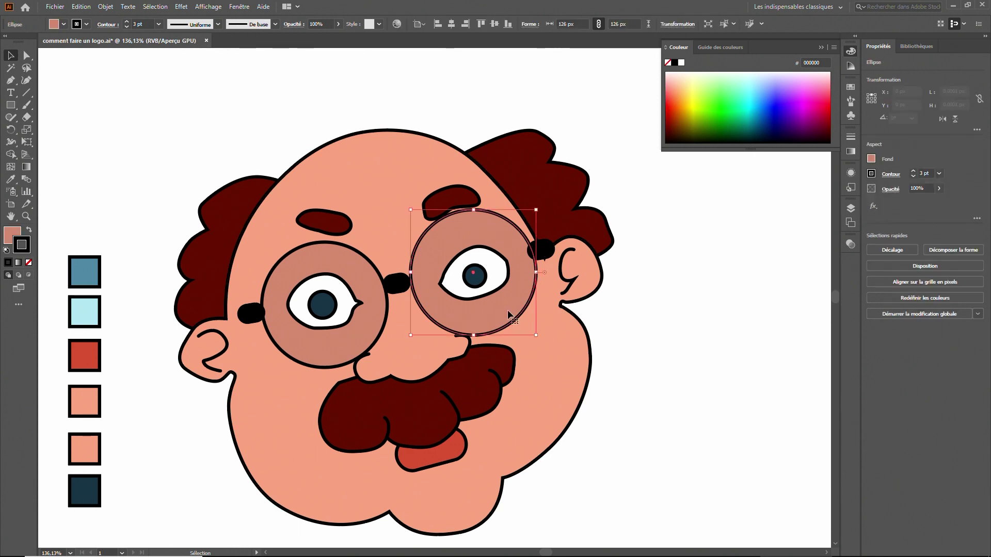
click(382, 329)
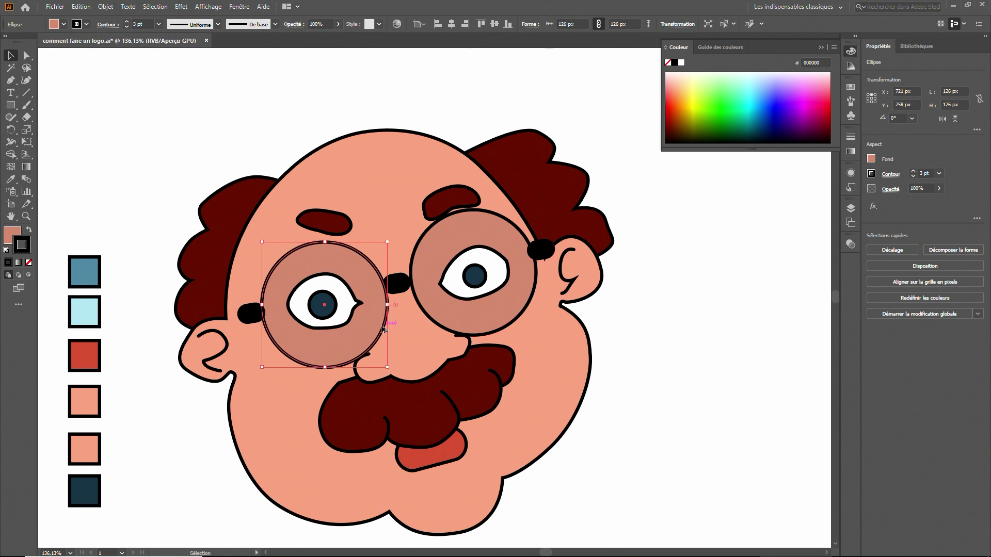
shift+click(436, 324)
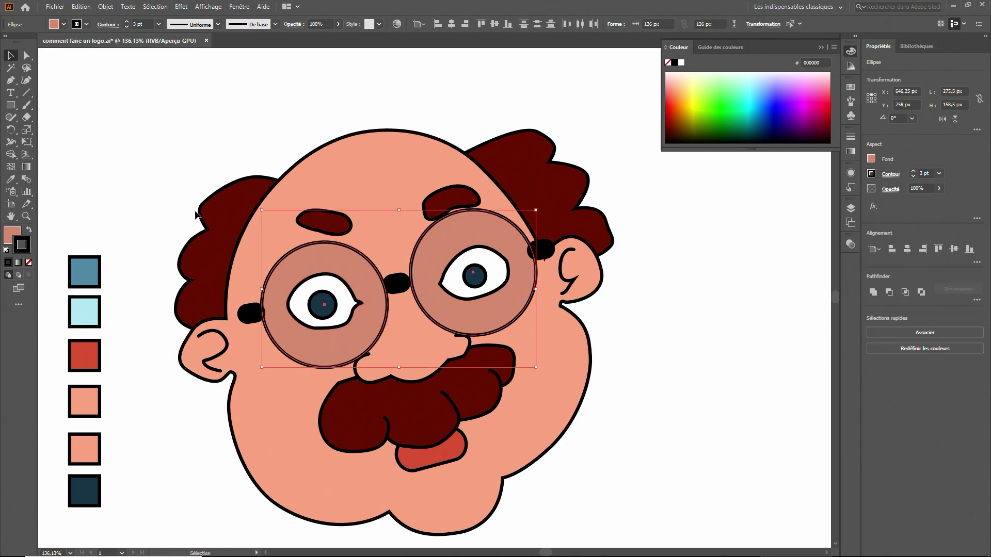
click(127, 22)
click(127, 22)
click(127, 22)
click(127, 22)
click(258, 76)
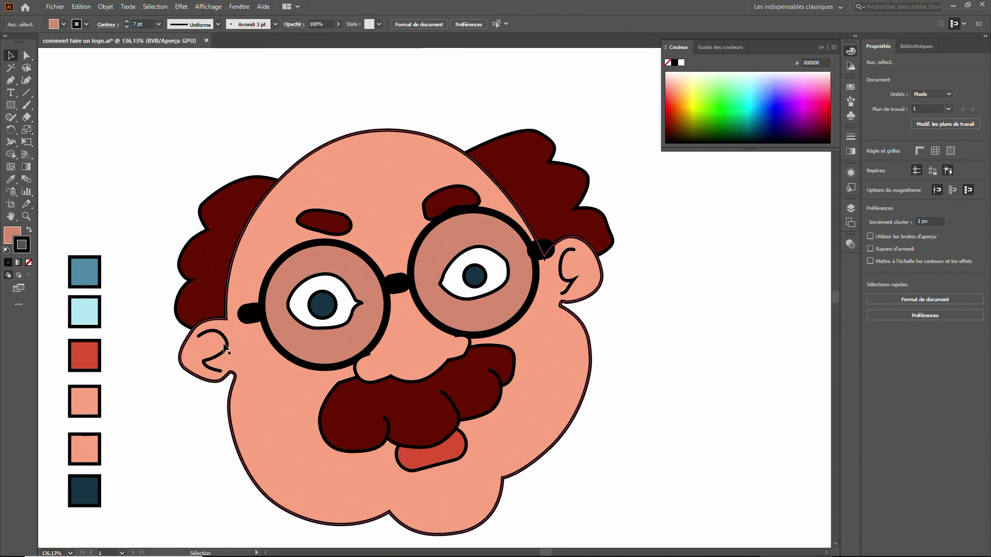
- Draw a black rounded rectangle about 25 by 7 px and place it as a temple arm between the left connector and ear
click(245, 319)
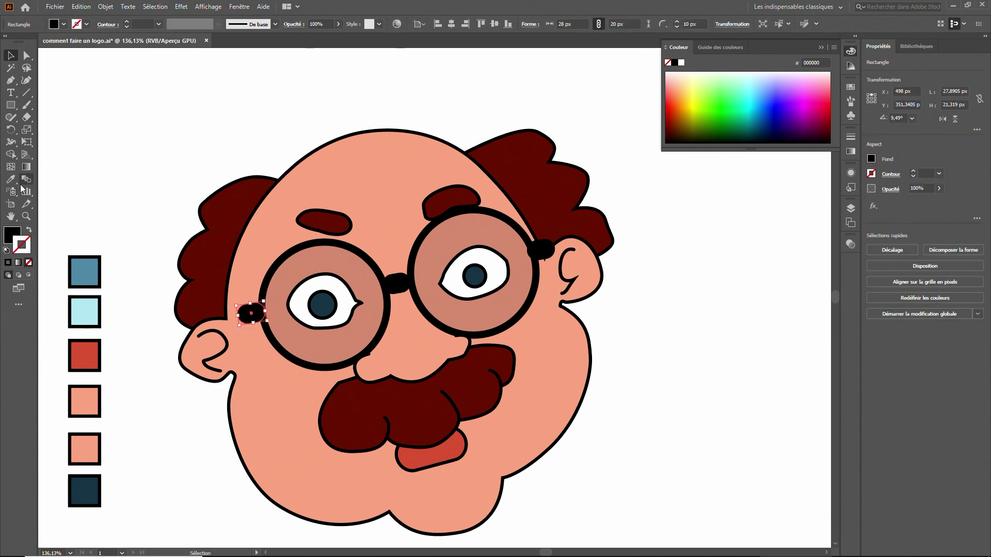
drag(7, 105, 31, 117)
drag(151, 136, 176, 143)
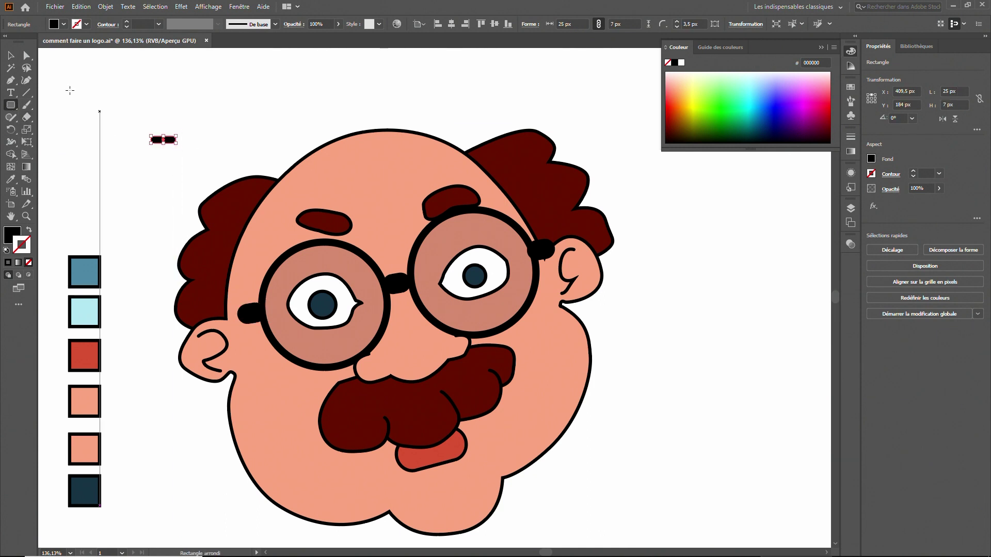
click(10, 56)
drag(172, 142, 244, 317)
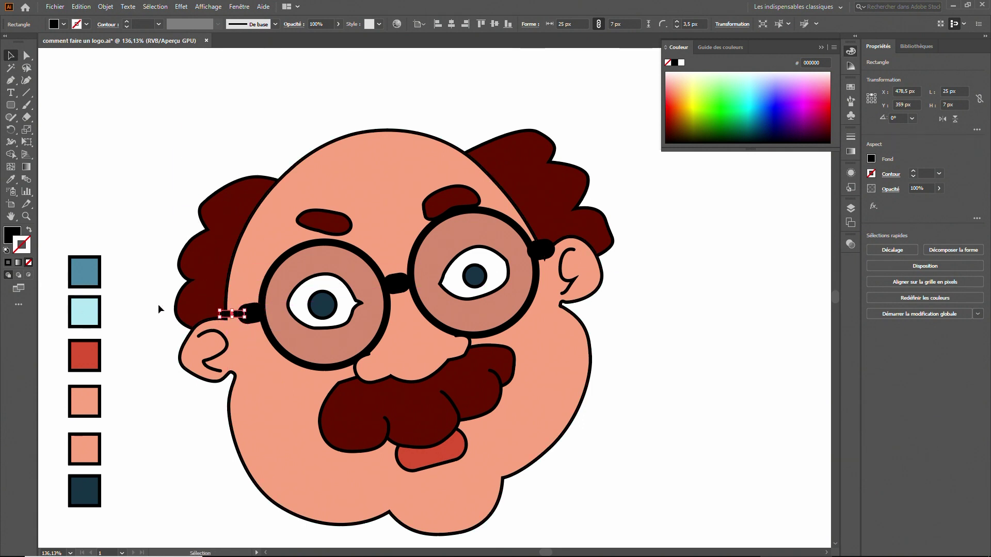
click(145, 254)
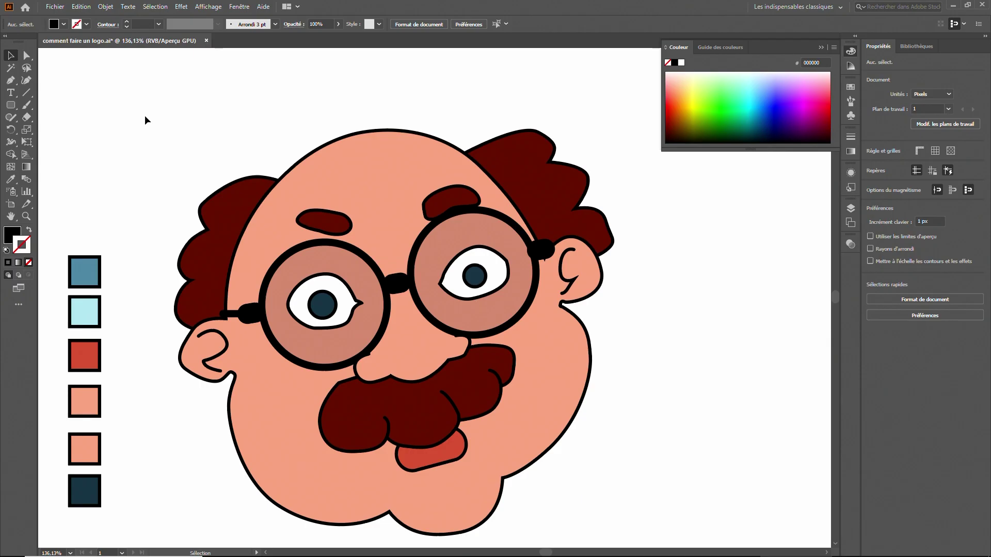
- Export the whole face without the colour swatches as a PNG 2000 px wide, and open the exported image in Photos
drag(145, 116, 662, 528)
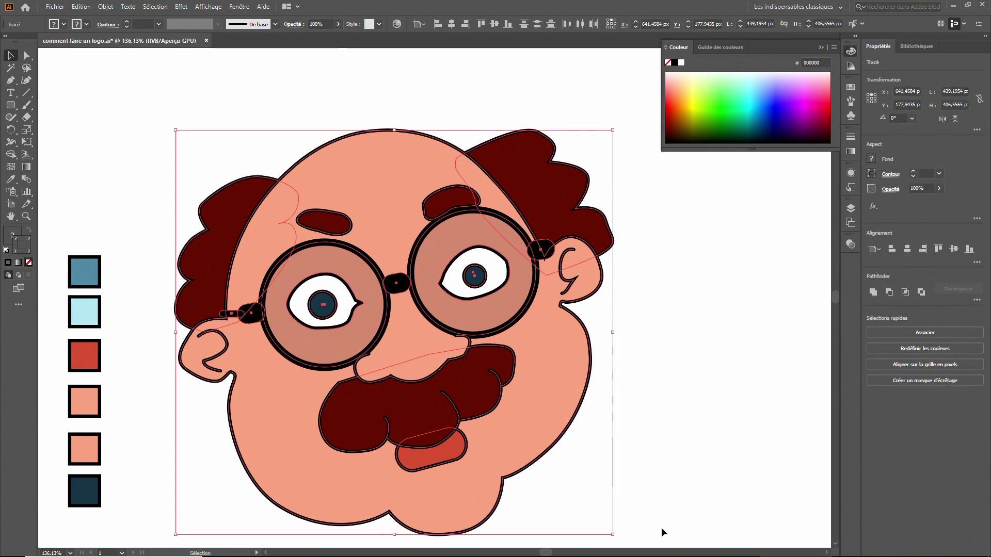
click(55, 6)
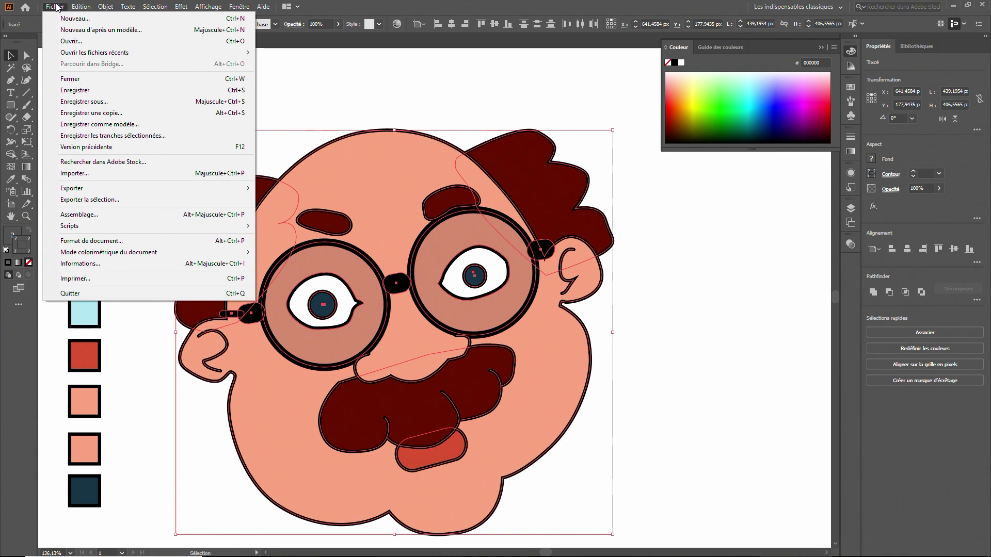
click(129, 200)
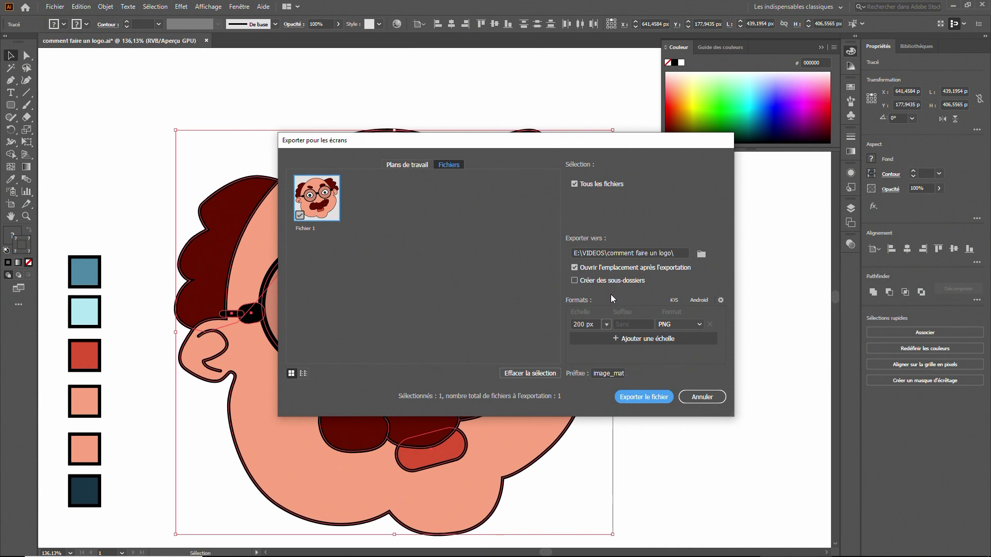
click(677, 324)
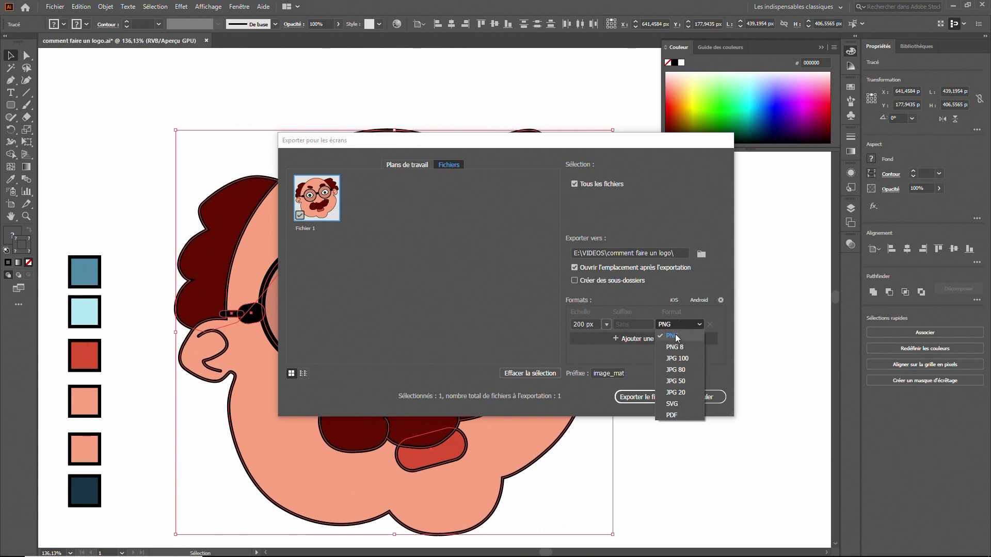
click(677, 337)
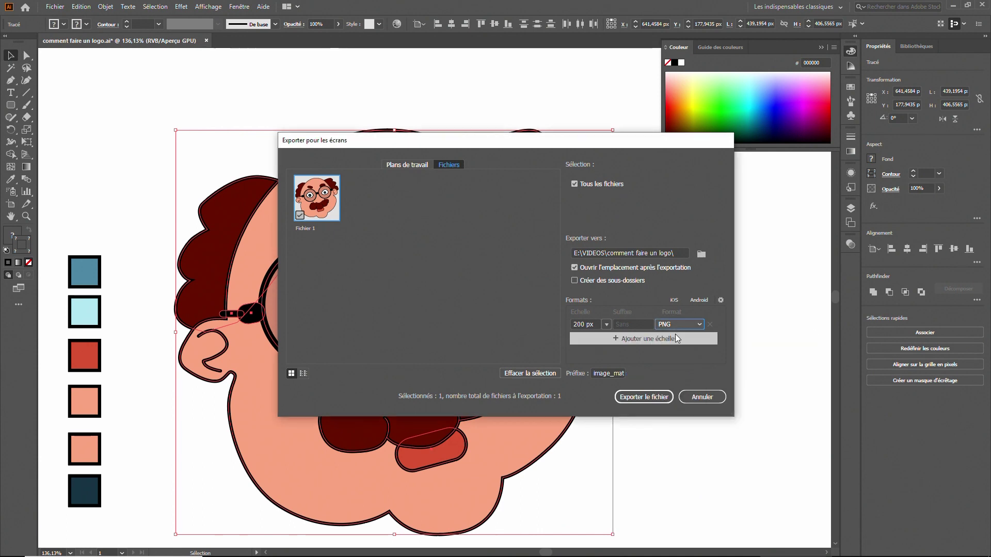
click(606, 325)
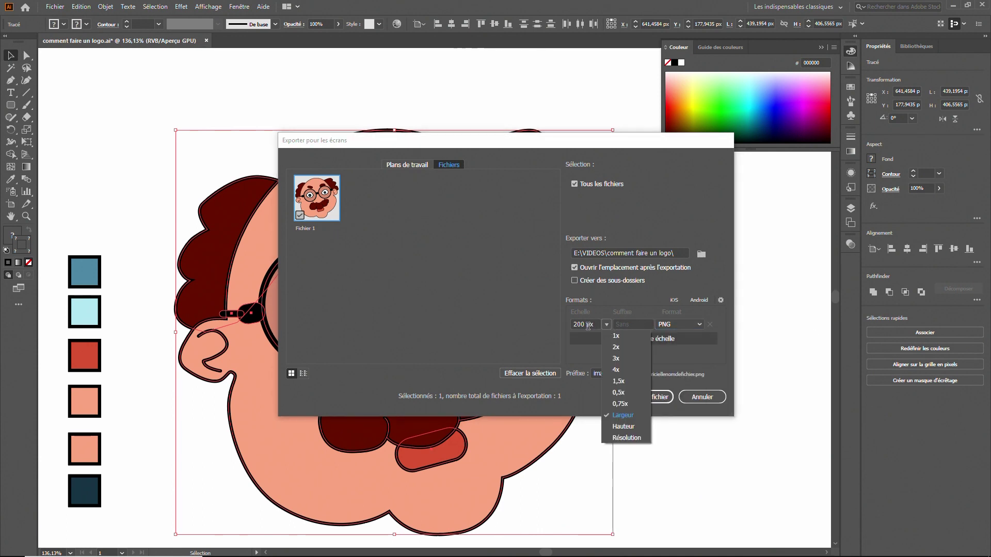
click(587, 325)
drag(578, 324, 568, 326)
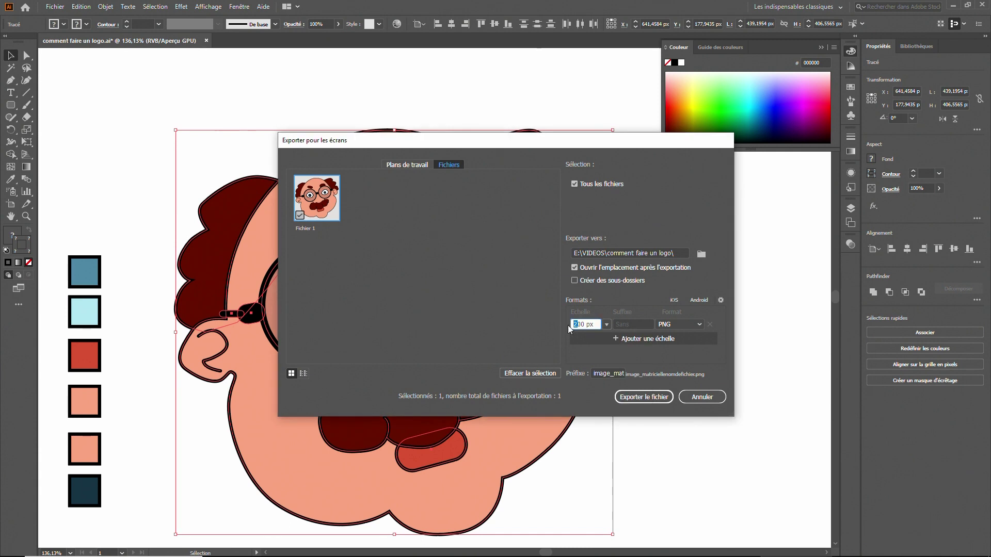
text(20)
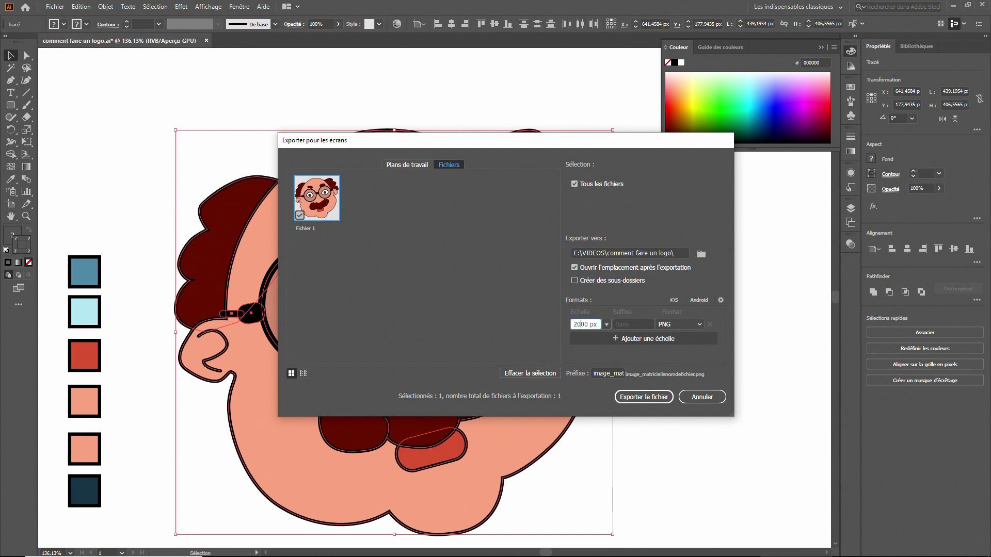
click(649, 401)
double_click(627, 289)
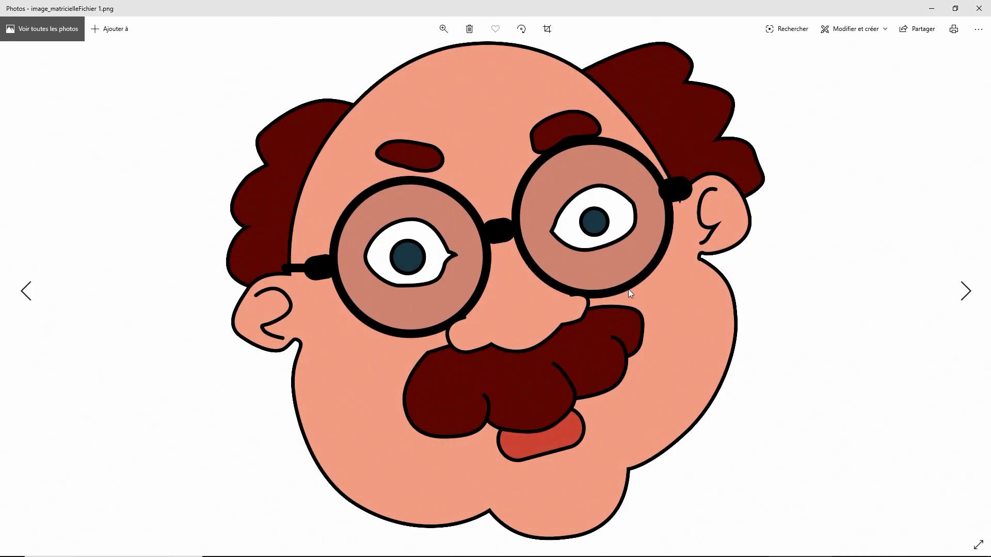